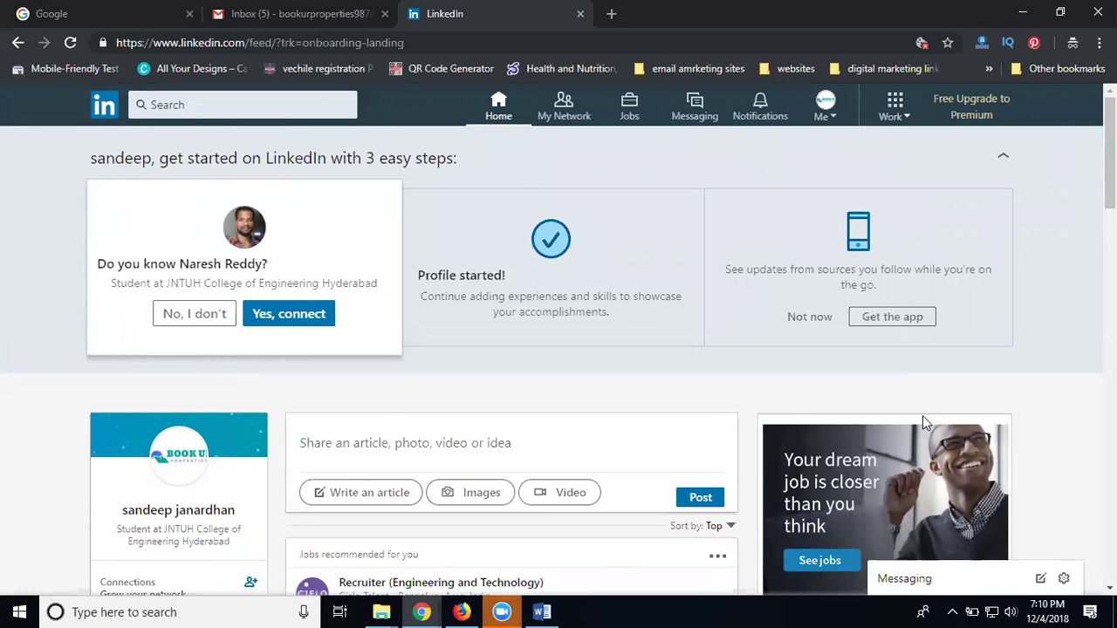
Load bookurproperties.com in a new tab, then go back to the LinkedIn tab
{"action": "left_click", "coordinate": [613, 16]}
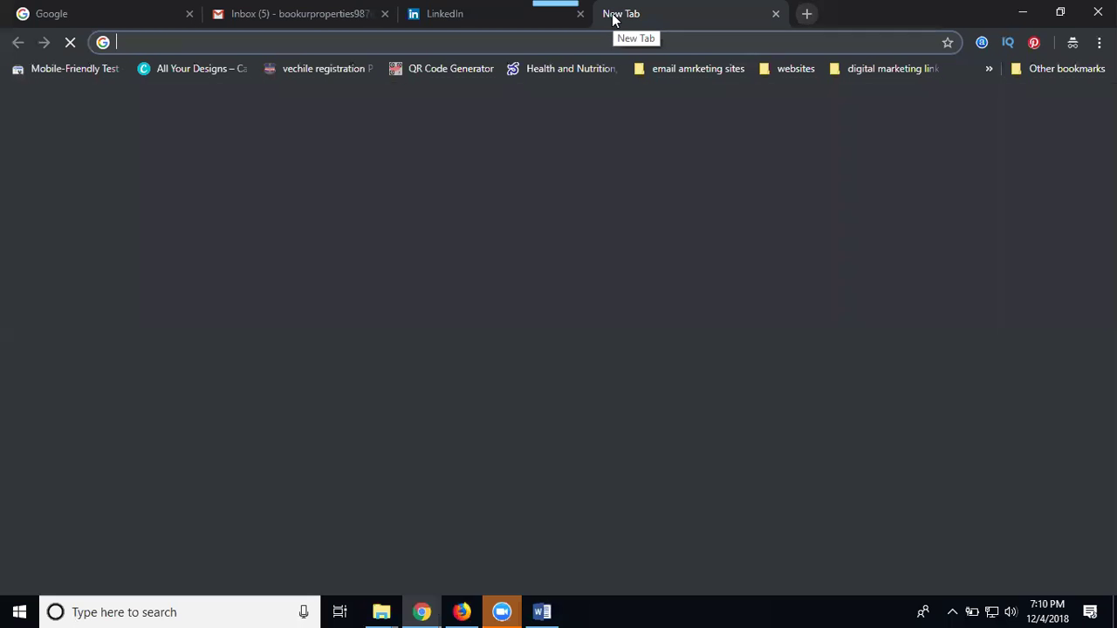
{"action": "type", "text": "booku"}
{"action": "key", "text": "Return"}
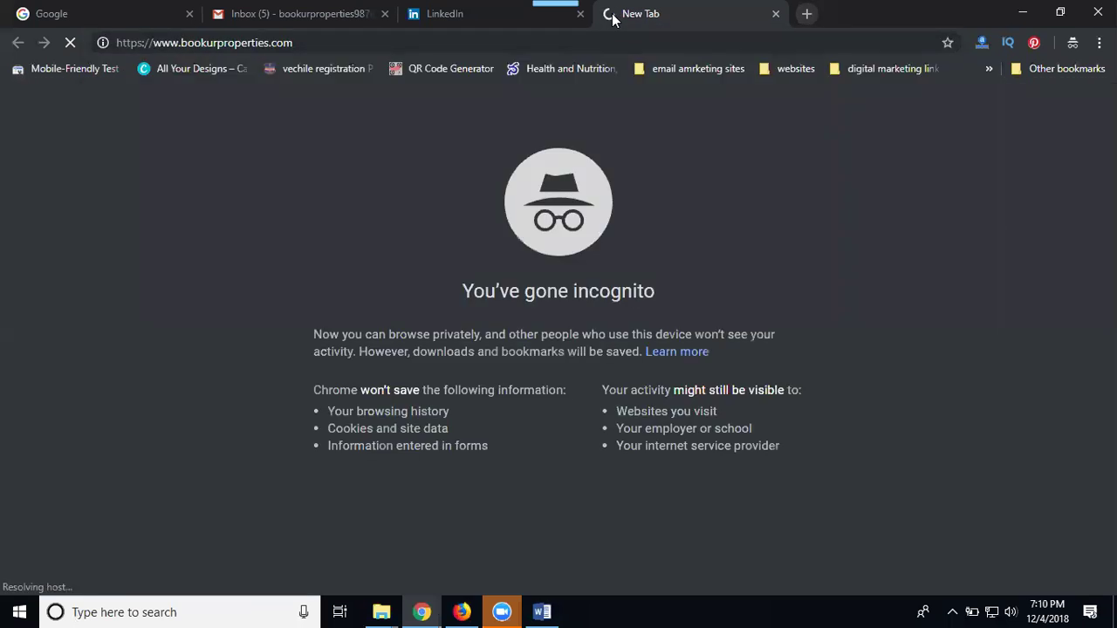
{"action": "double_click", "coordinate": [229, 39]}
{"action": "key", "text": "ctrl+c"}
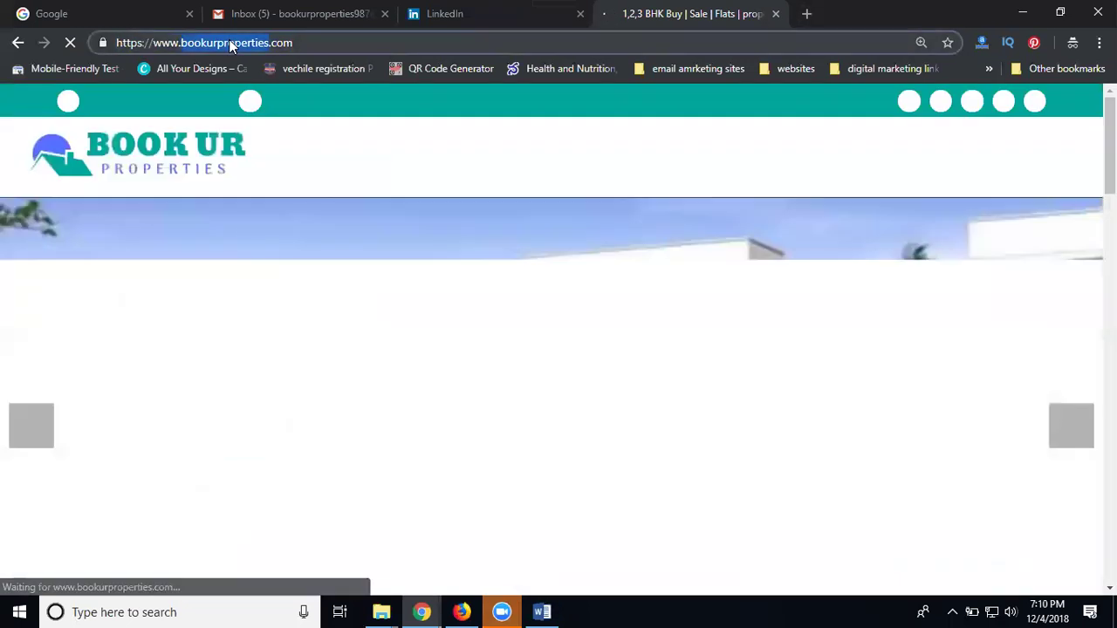
{"action": "left_click", "coordinate": [467, 13]}
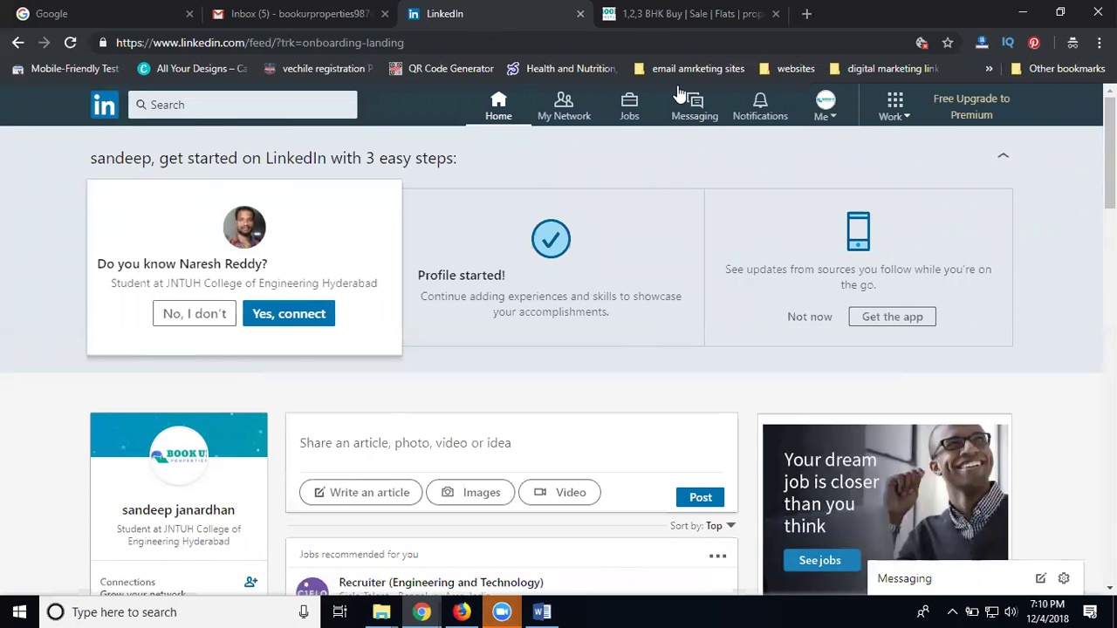
Open Create a Company Page from the Work menu and pick the Small business type
{"action": "left_click", "coordinate": [831, 120]}
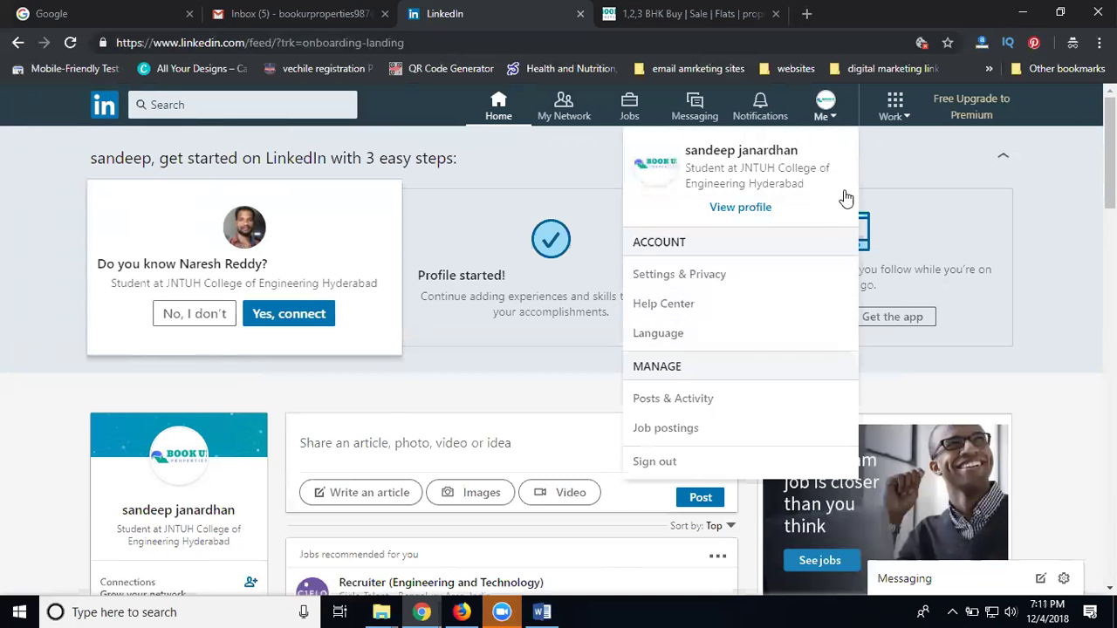
{"action": "left_click", "coordinate": [895, 111]}
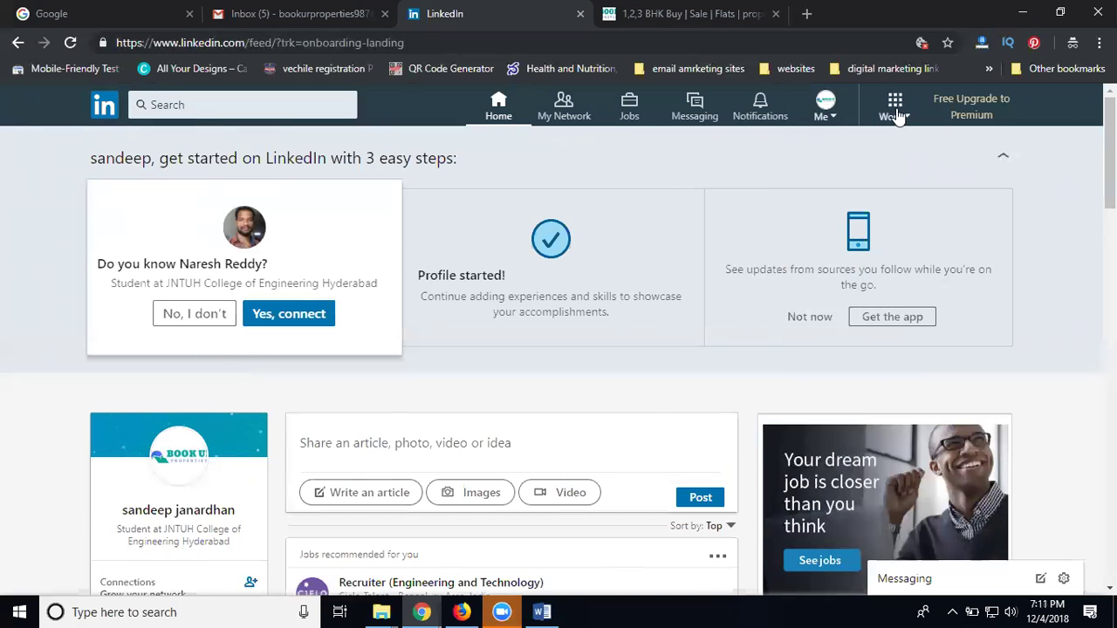
{"action": "left_click", "coordinate": [898, 113]}
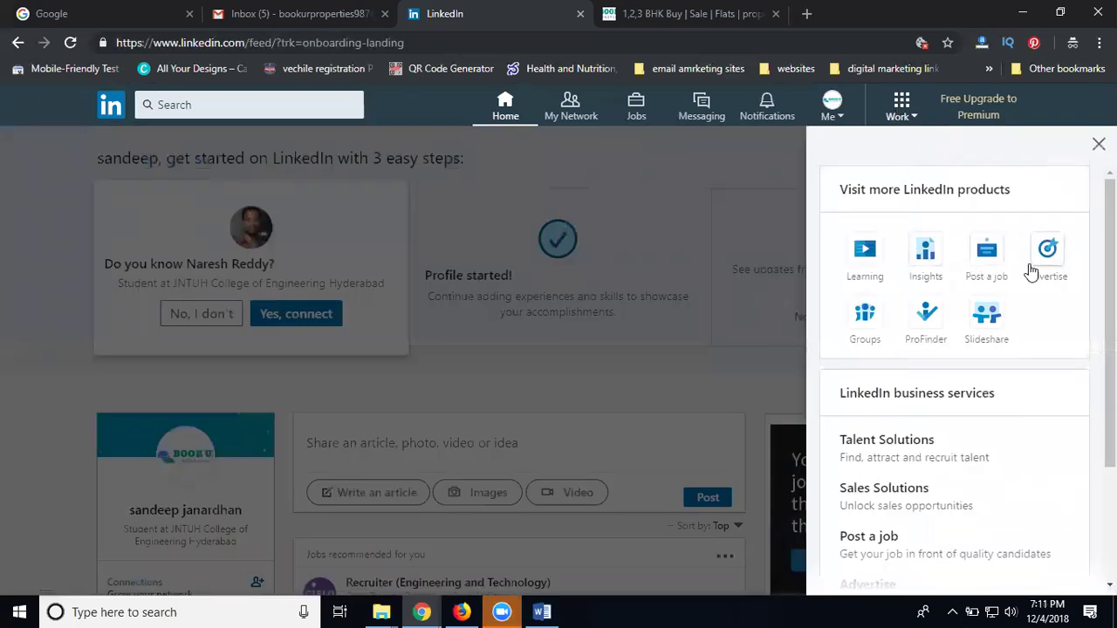
{"action": "scroll", "coordinate": [873, 291], "scroll_direction": "down", "scroll_amount": 3}
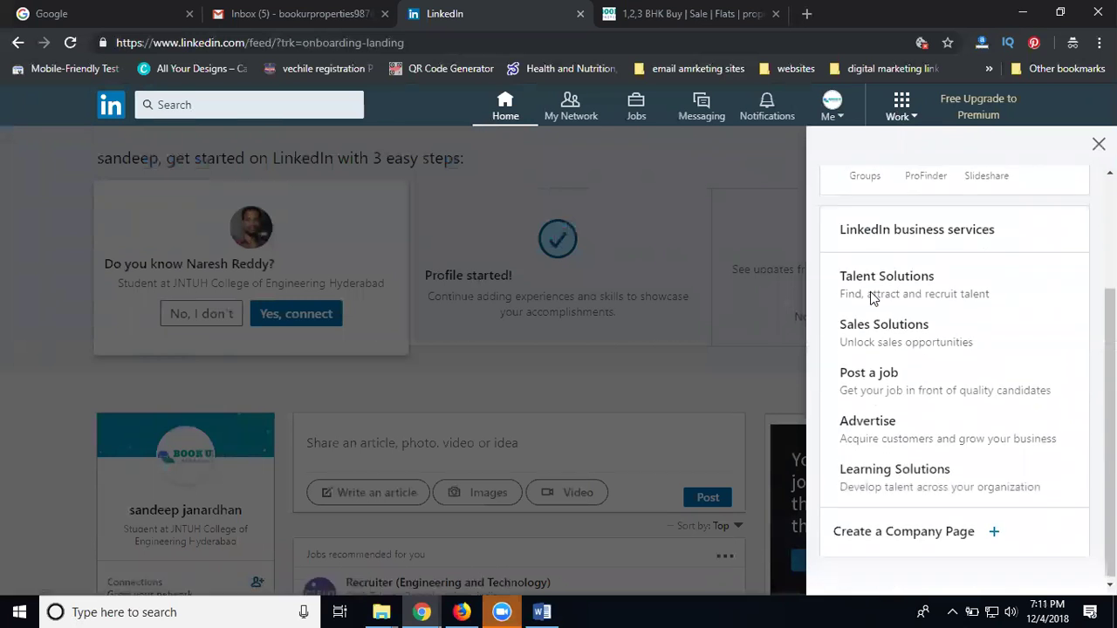
{"action": "left_click", "coordinate": [893, 538]}
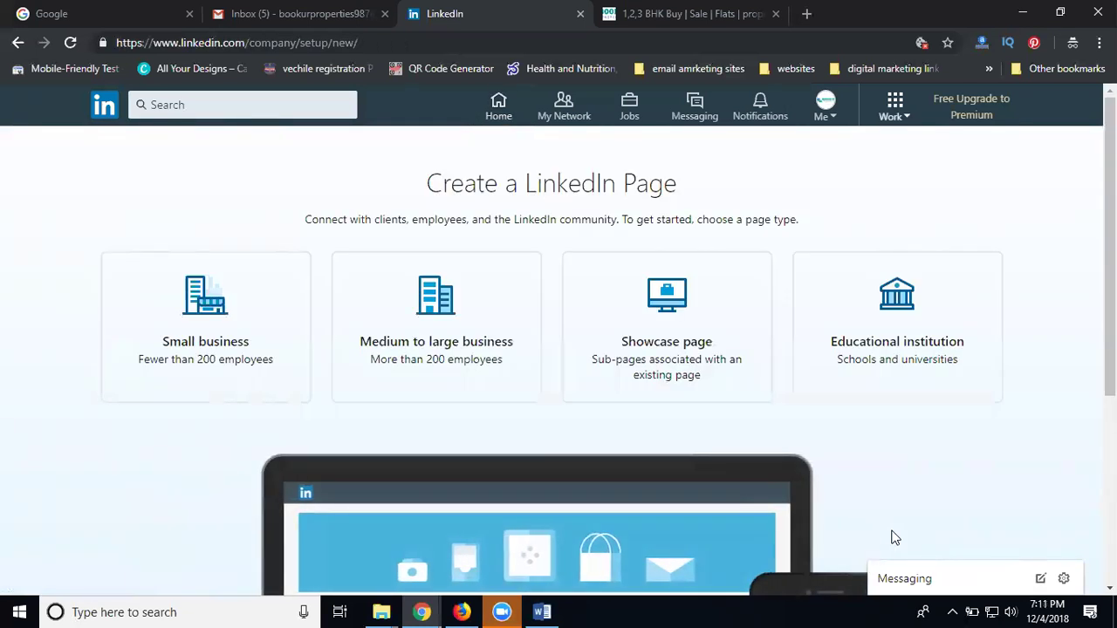
{"action": "scroll", "coordinate": [835, 242], "scroll_direction": "down", "scroll_amount": 4}
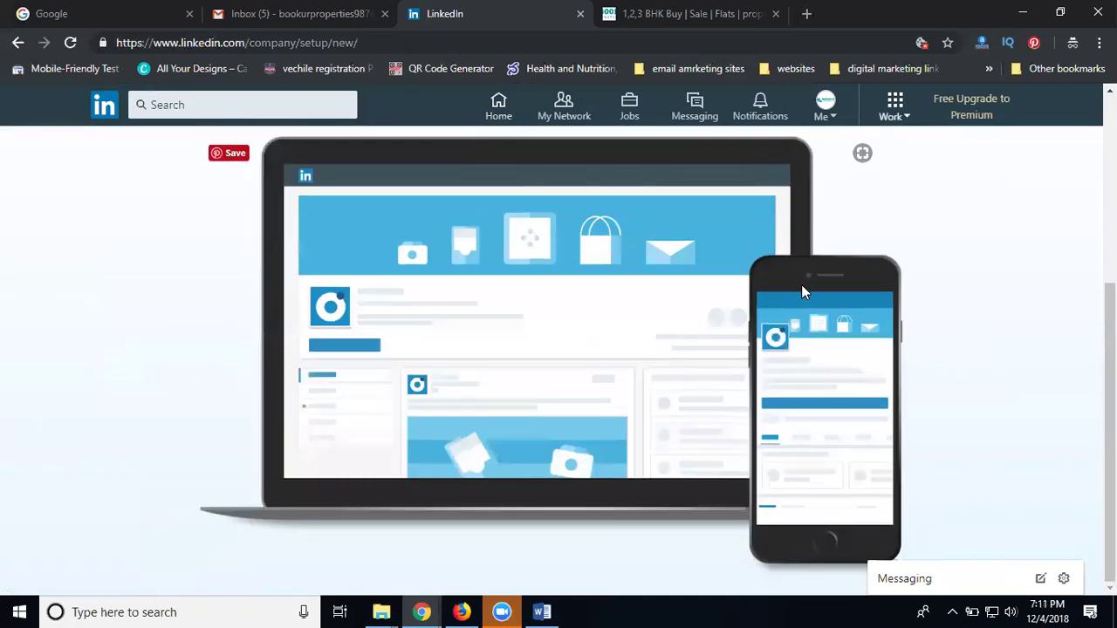
{"action": "scroll", "coordinate": [518, 329], "scroll_direction": "up", "scroll_amount": 3}
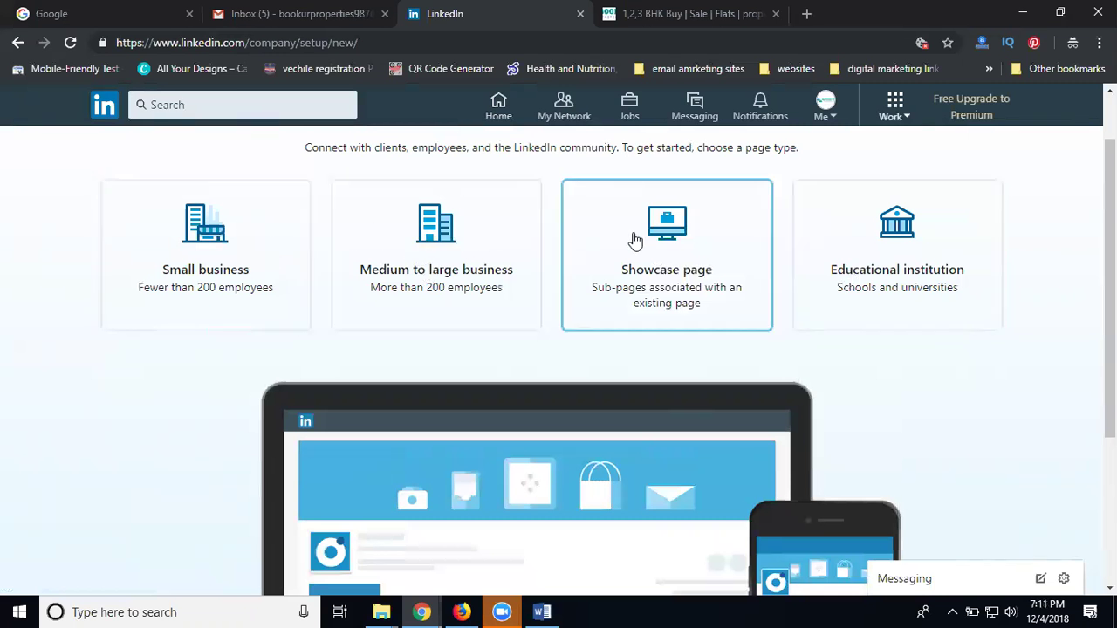
{"action": "left_click", "coordinate": [190, 250]}
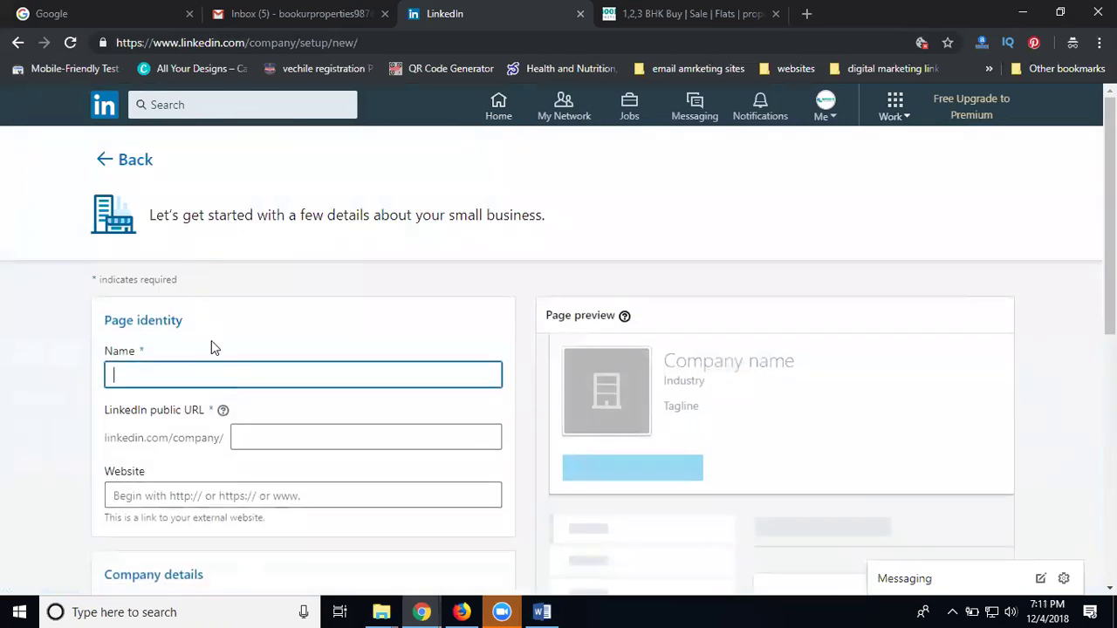
Enter the page name as 'book u r properties'
{"action": "key", "text": "ctrl+v"}
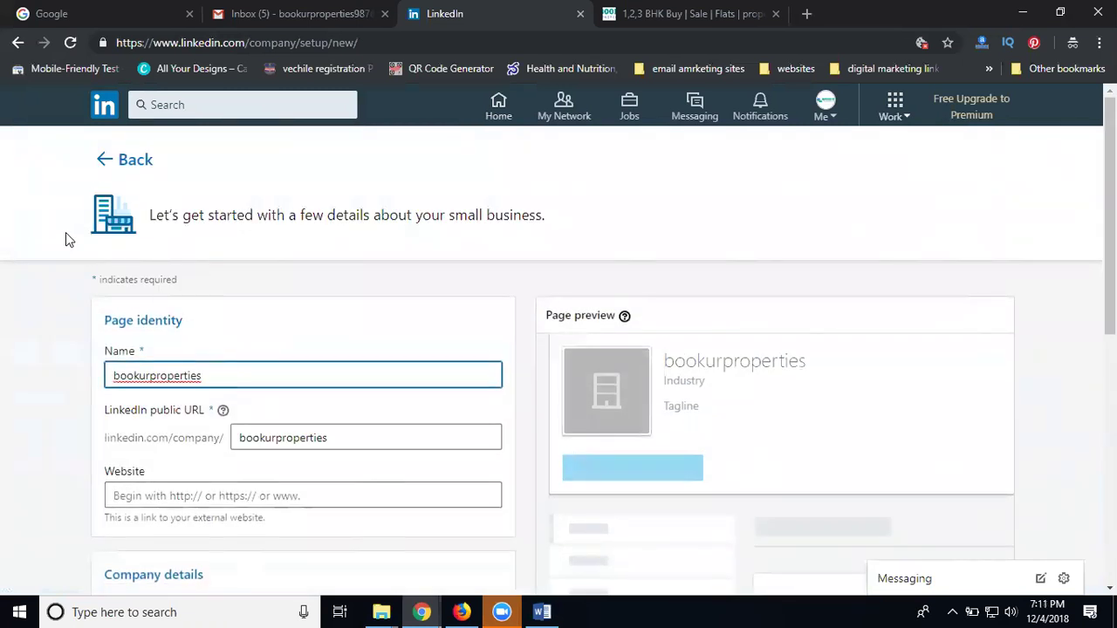
{"action": "scroll", "coordinate": [124, 312], "scroll_direction": "down", "scroll_amount": 2}
{"action": "scroll", "coordinate": [263, 291], "scroll_direction": "up", "scroll_amount": 1}
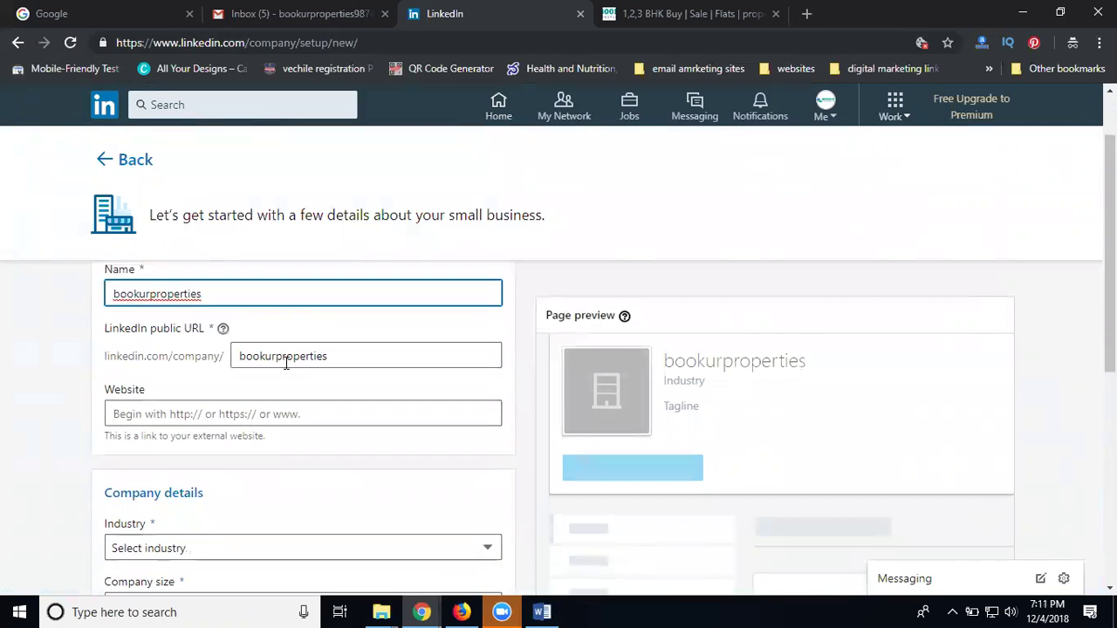
{"action": "left_click", "coordinate": [141, 294]}
{"action": "left_click", "coordinate": [147, 294]}
{"action": "left_click", "coordinate": [157, 295]}
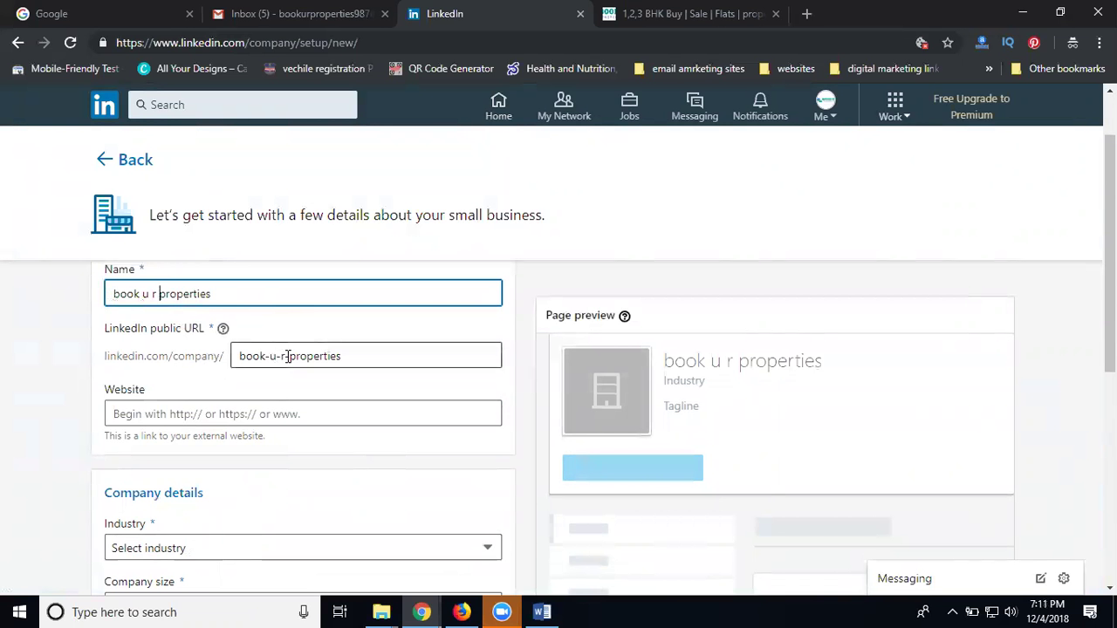
Remove the hyphens so the public URL reads bookurproperties
{"action": "left_click", "coordinate": [269, 358]}
{"action": "key", "text": "BackSpace"}
{"action": "key", "text": "Right"}
{"action": "key", "text": "Delete"}
{"action": "key", "text": "Delete"}
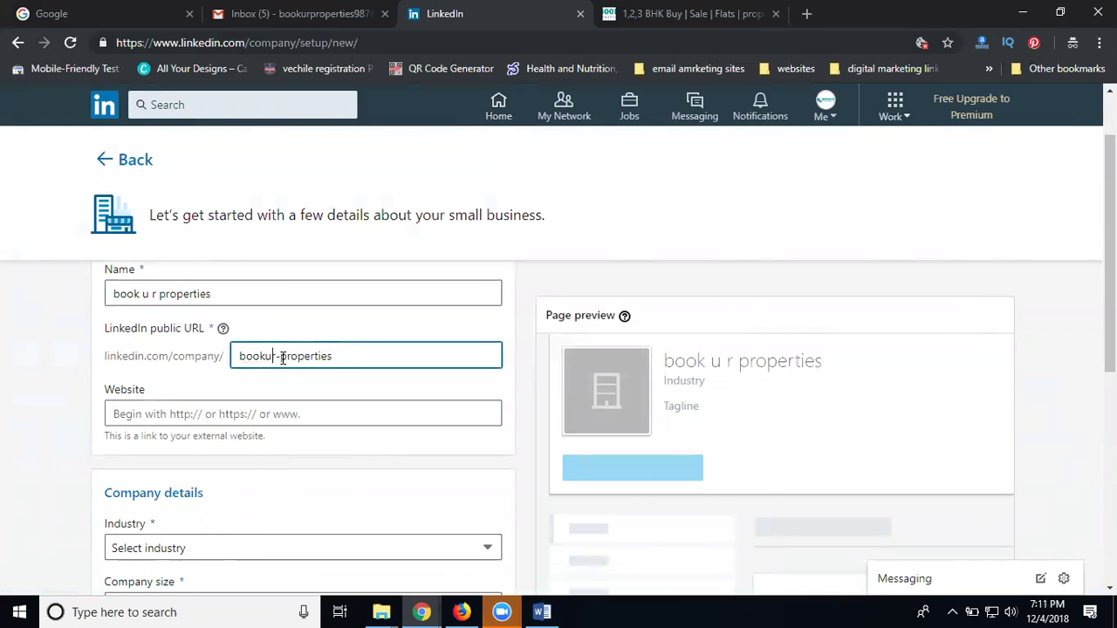
{"action": "type", "text": "r"}
{"action": "key", "text": "Delete"}
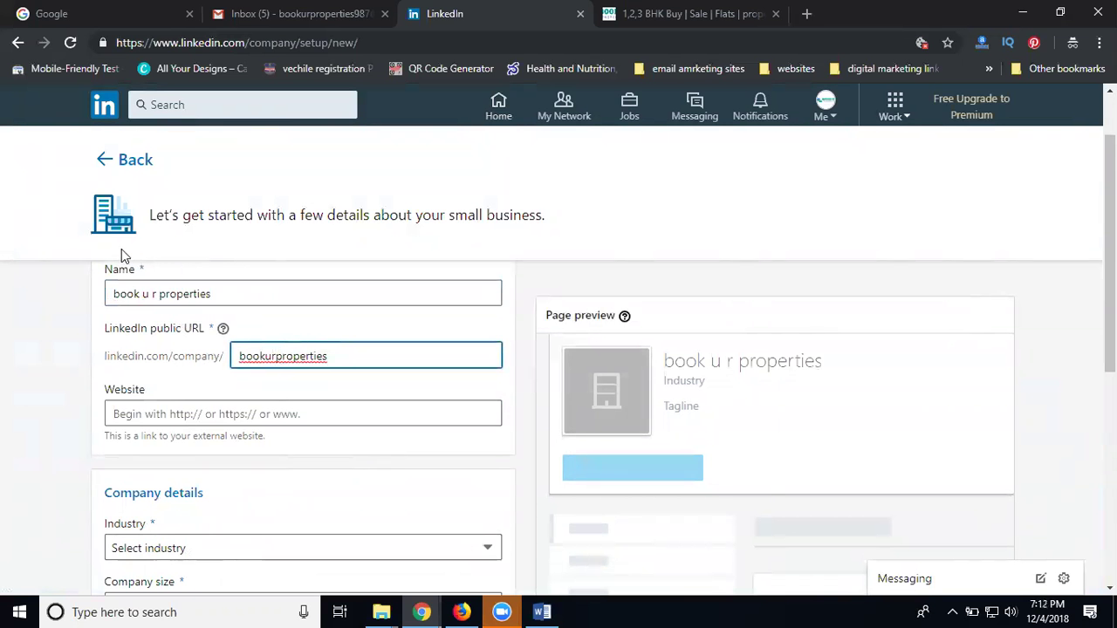
{"action": "scroll", "coordinate": [122, 252], "scroll_direction": "down", "scroll_amount": 1}
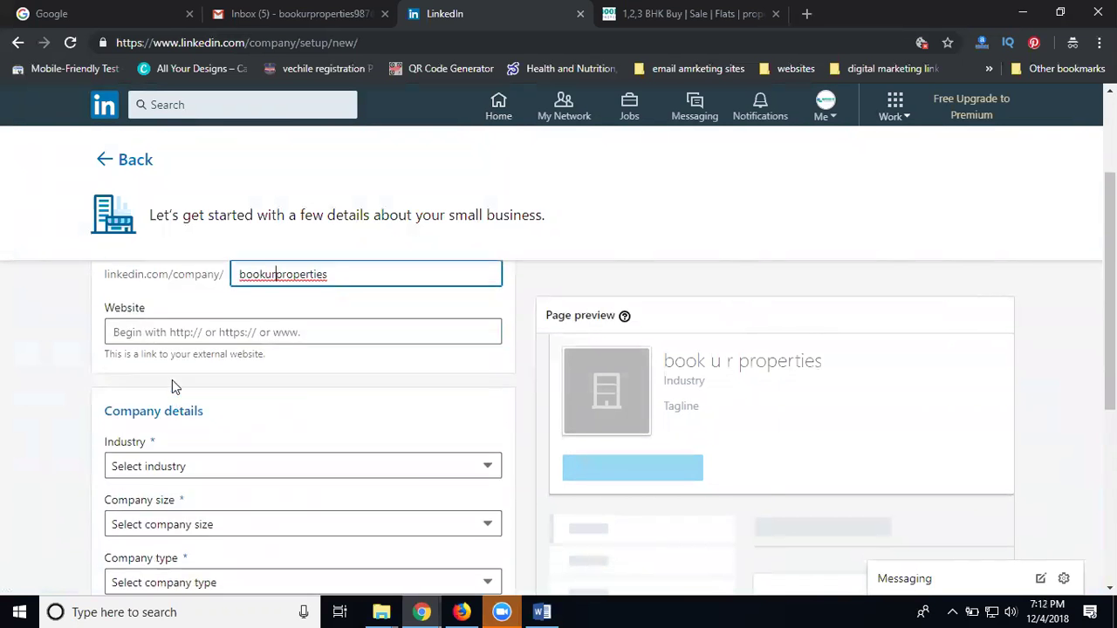
{"action": "left_click", "coordinate": [698, 14]}
{"action": "left_click", "coordinate": [419, 43]}
{"action": "key", "text": "ctrl+c"}
{"action": "left_click", "coordinate": [462, 19]}
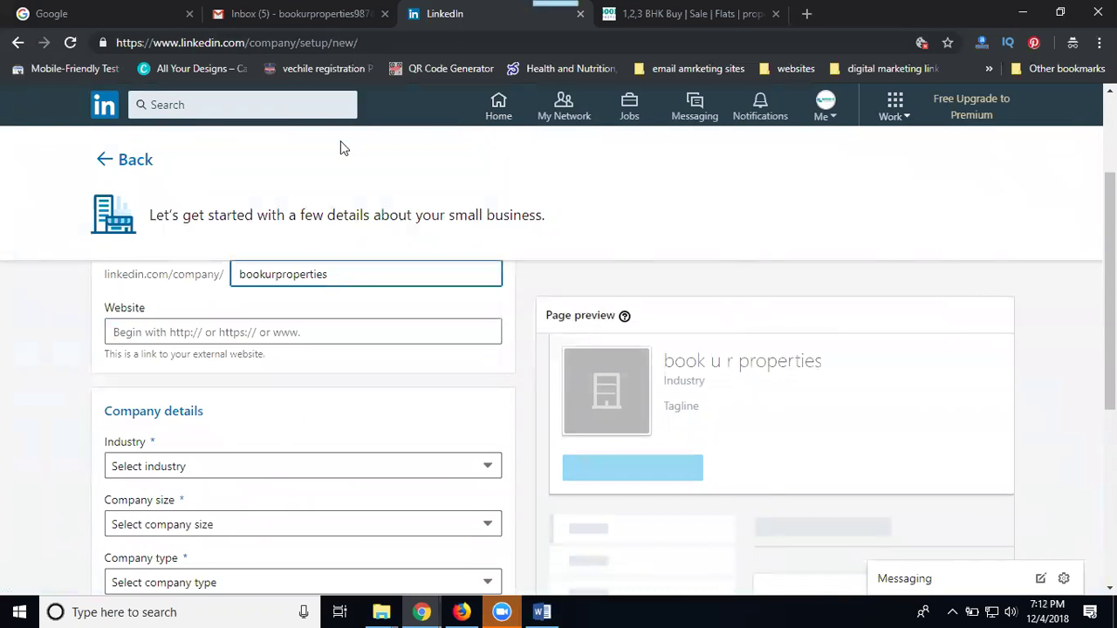
{"action": "left_click", "coordinate": [251, 332]}
{"action": "key", "text": "ctrl+v"}
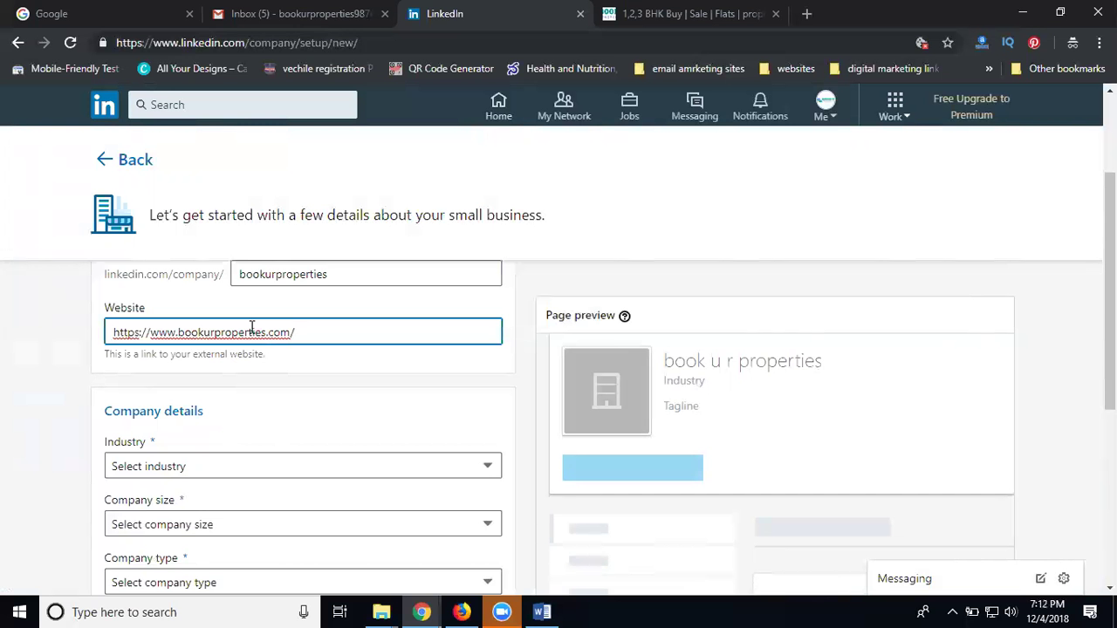
Set the industry to Real Estate
{"action": "scroll", "coordinate": [61, 440], "scroll_direction": "down", "scroll_amount": 3}
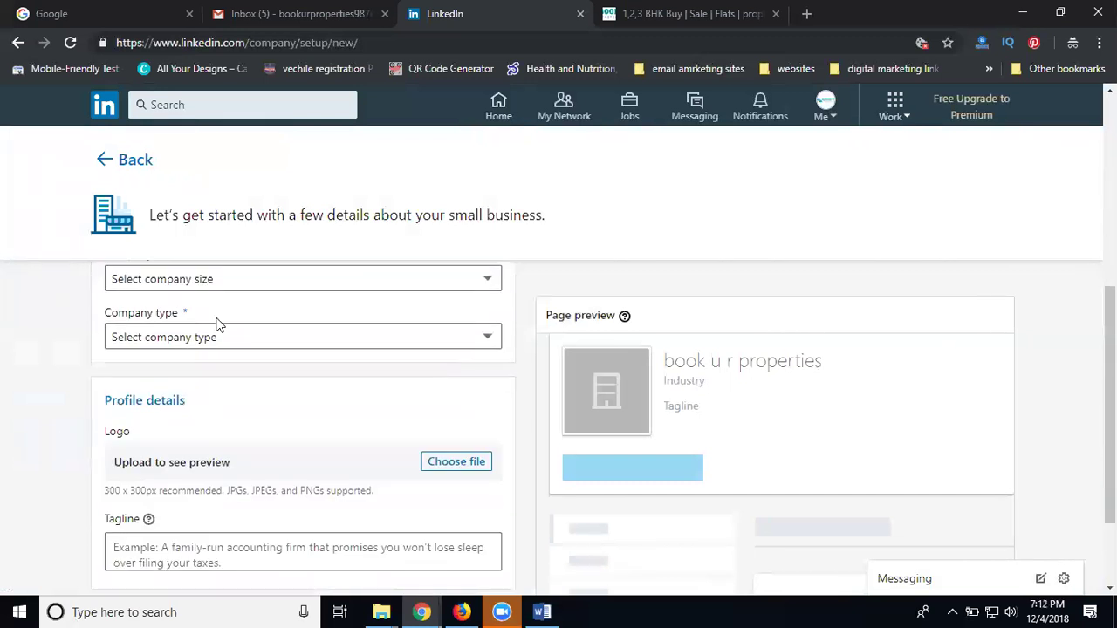
{"action": "scroll", "coordinate": [229, 324], "scroll_direction": "up", "scroll_amount": 1}
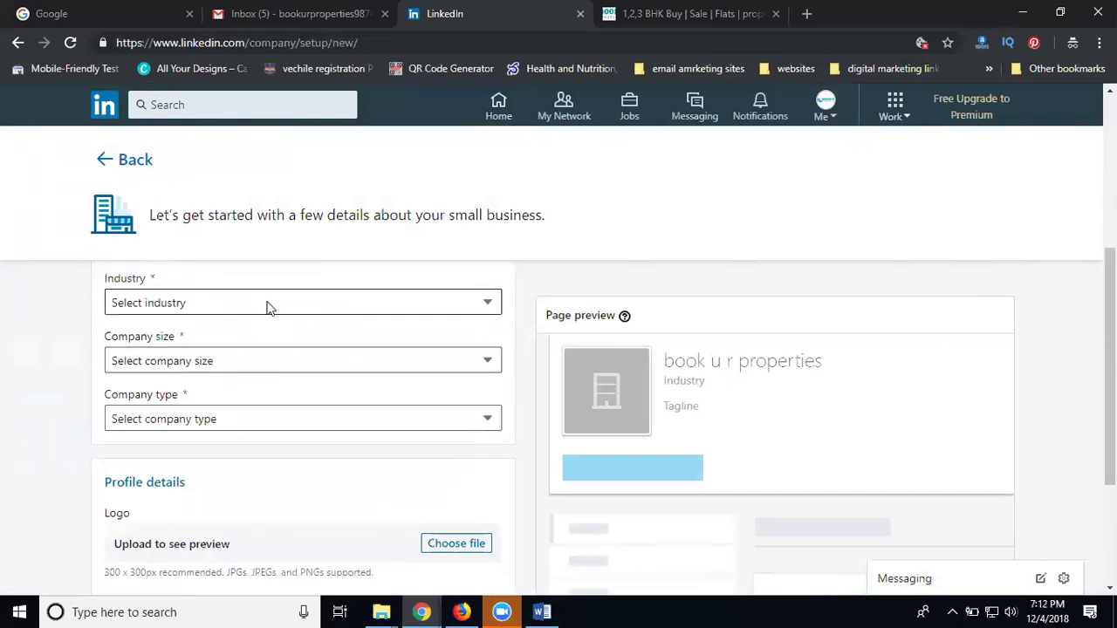
{"action": "left_click", "coordinate": [268, 305]}
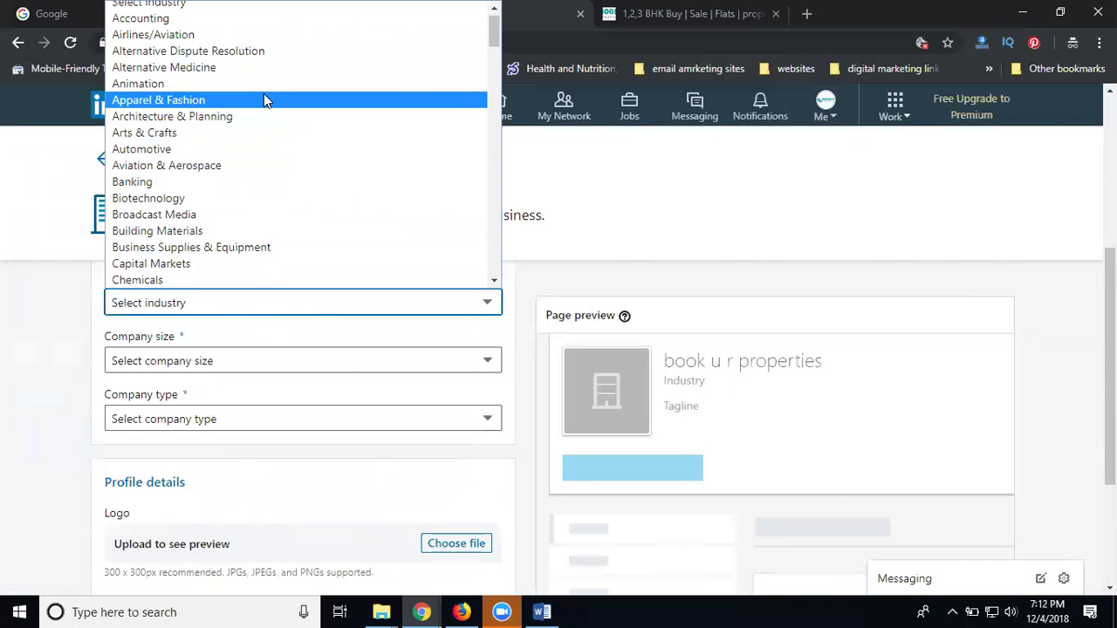
{"action": "scroll", "coordinate": [264, 95], "scroll_direction": "down", "scroll_amount": 3}
{"action": "scroll", "coordinate": [263, 93], "scroll_direction": "down", "scroll_amount": 6}
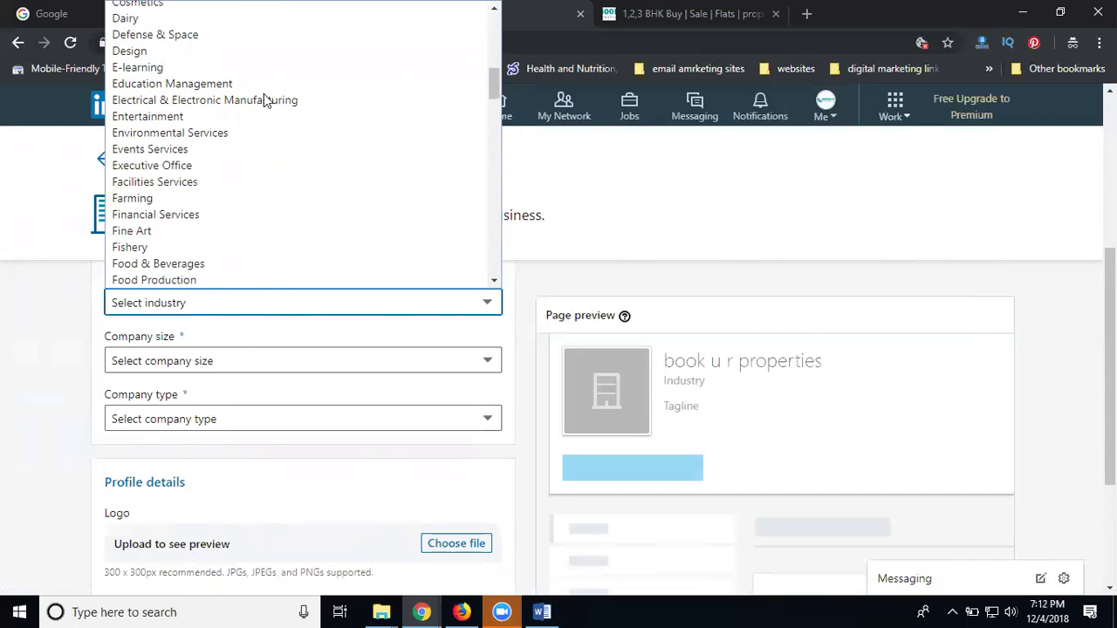
{"action": "scroll", "coordinate": [264, 99], "scroll_direction": "down", "scroll_amount": 15}
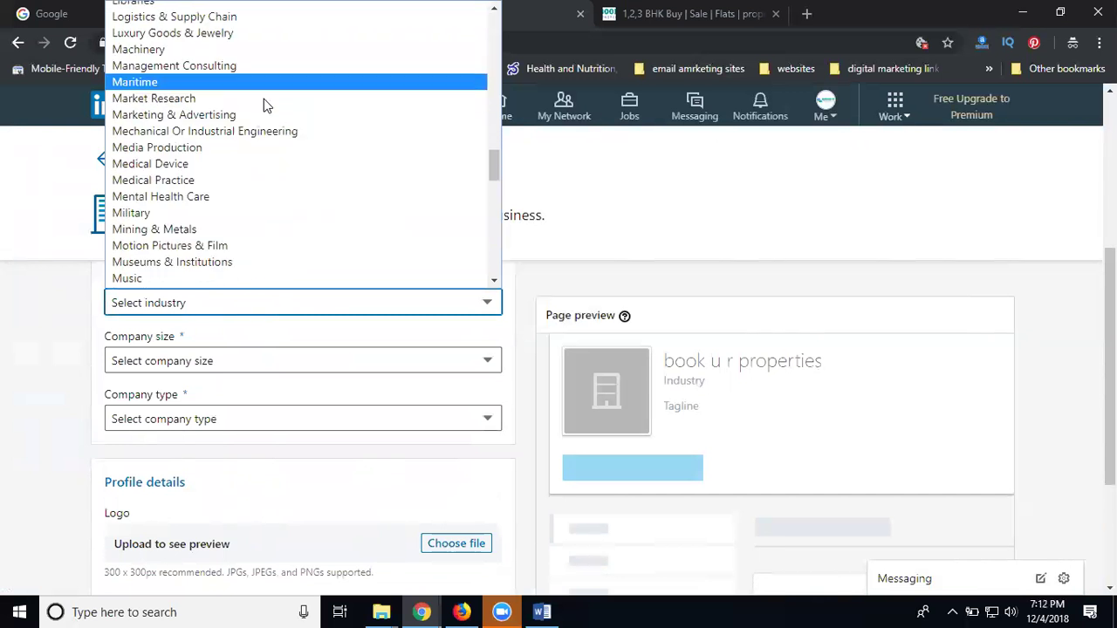
{"action": "scroll", "coordinate": [265, 102], "scroll_direction": "down", "scroll_amount": 3}
{"action": "scroll", "coordinate": [262, 104], "scroll_direction": "down", "scroll_amount": 3}
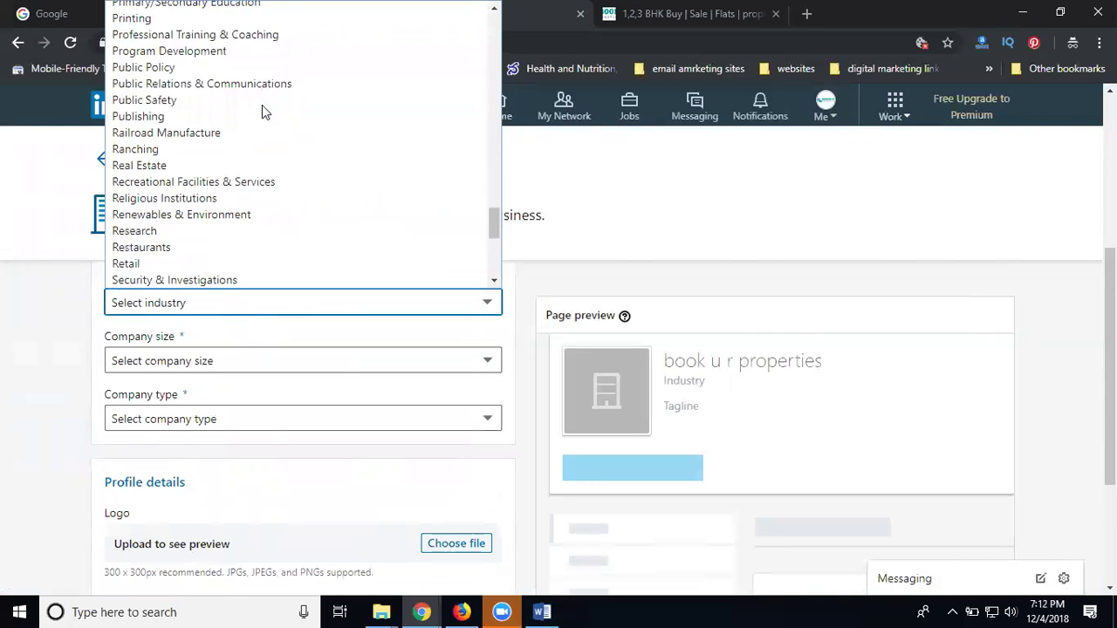
{"action": "left_click", "coordinate": [199, 166]}
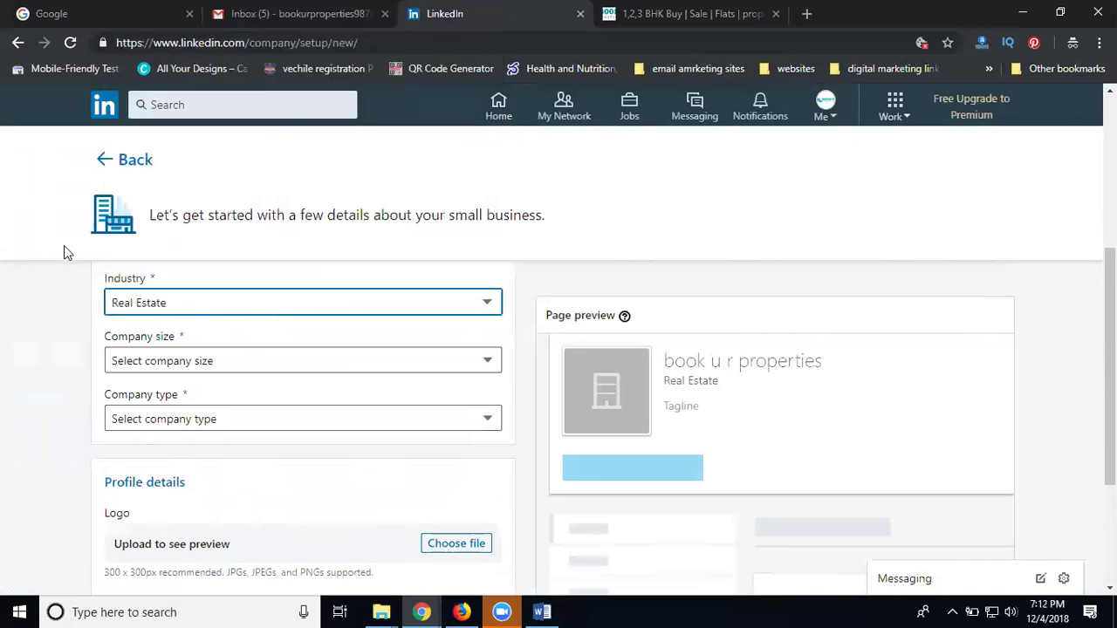
Set company size to 2–10 employees and company type to Public company
{"action": "scroll", "coordinate": [72, 300], "scroll_direction": "down", "scroll_amount": 1}
{"action": "left_click", "coordinate": [154, 284]}
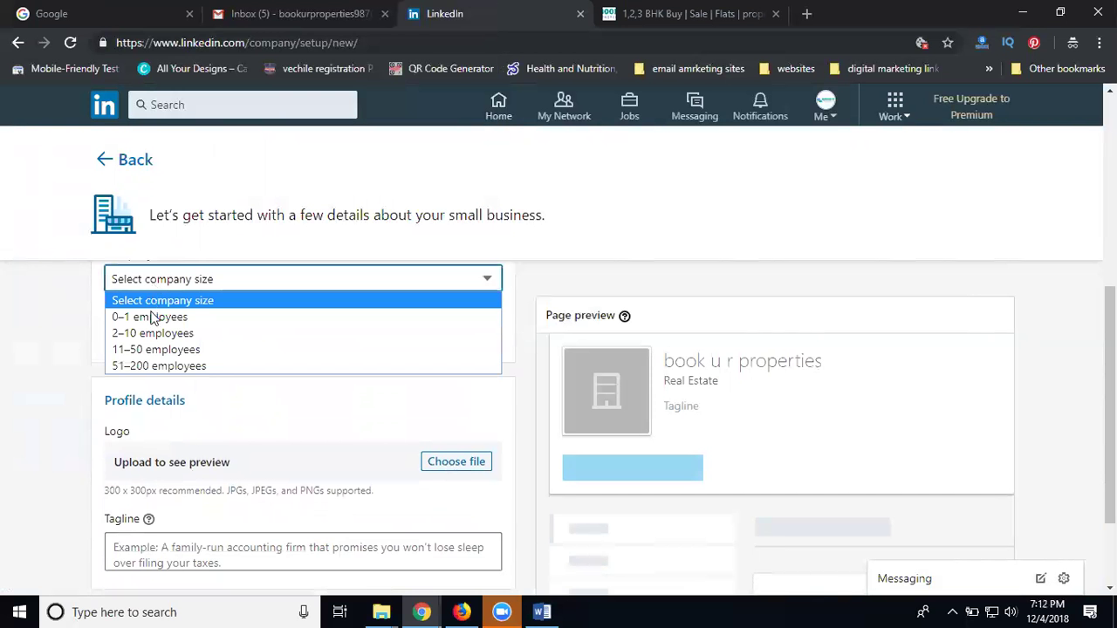
{"action": "left_click", "coordinate": [149, 340]}
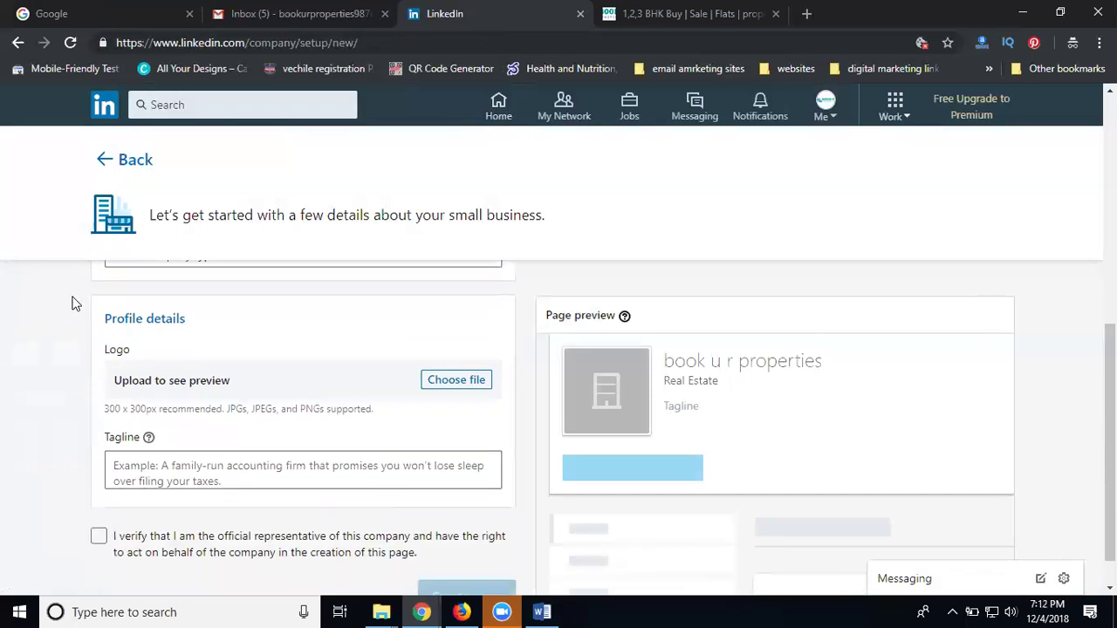
{"action": "left_click", "coordinate": [158, 337]}
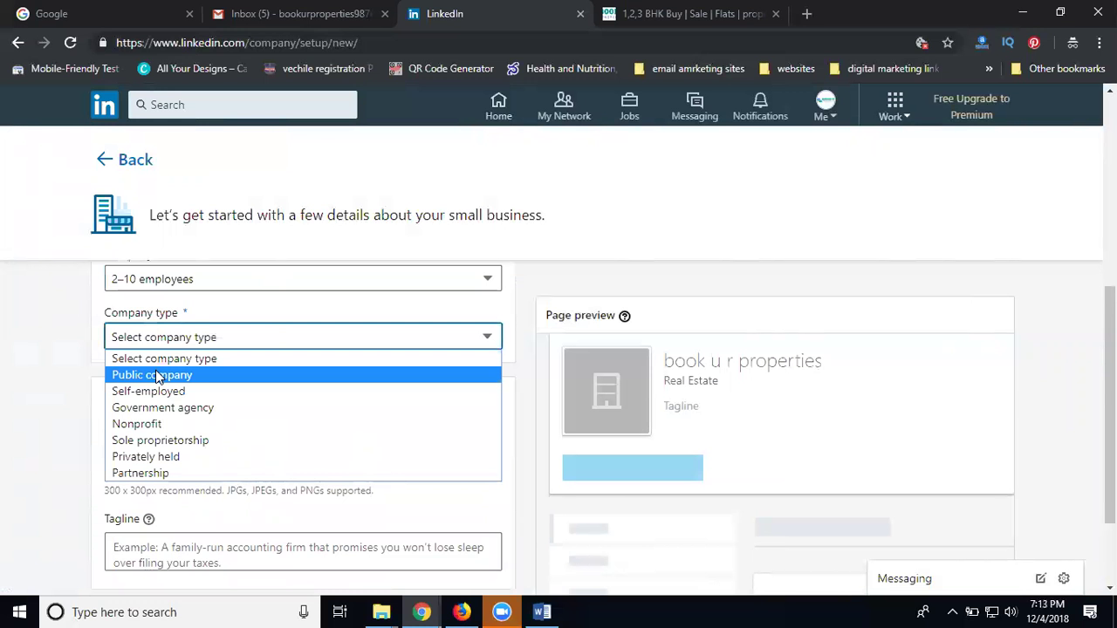
{"action": "left_click", "coordinate": [157, 375]}
{"action": "scroll", "coordinate": [38, 362], "scroll_direction": "down", "scroll_amount": 1}
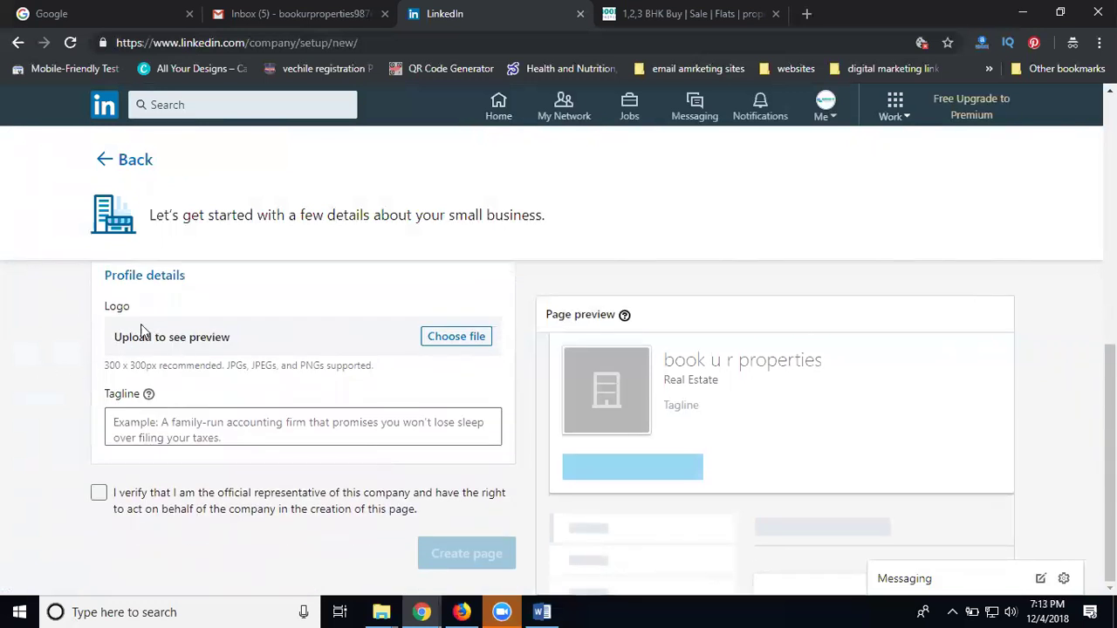
Upload the book ur properties logo file as the page logo
{"action": "left_click", "coordinate": [450, 337]}
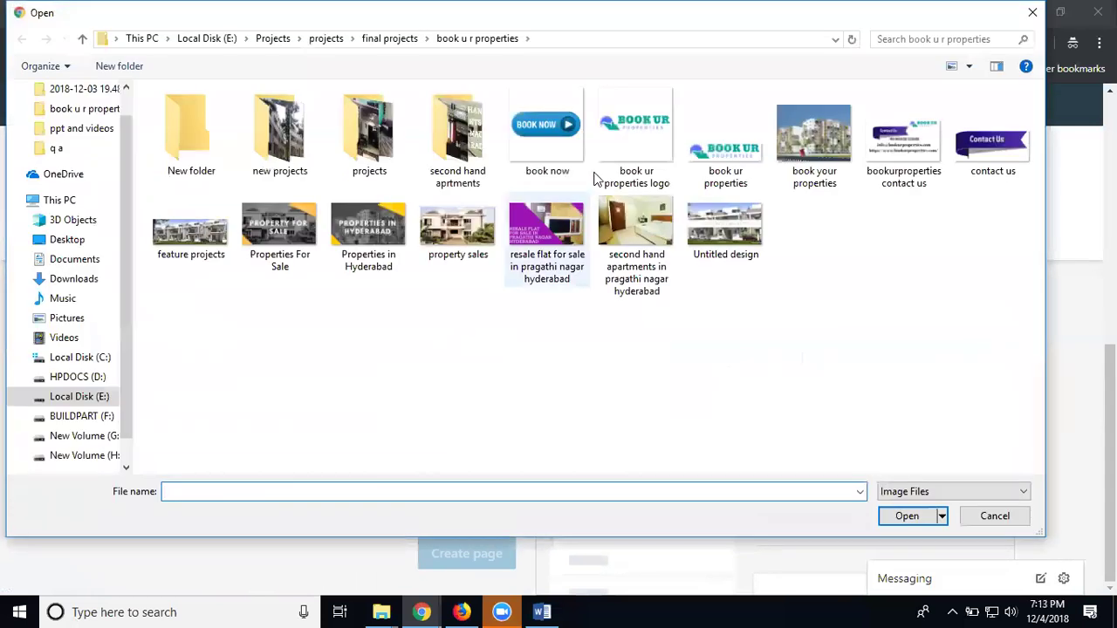
{"action": "double_click", "coordinate": [614, 148]}
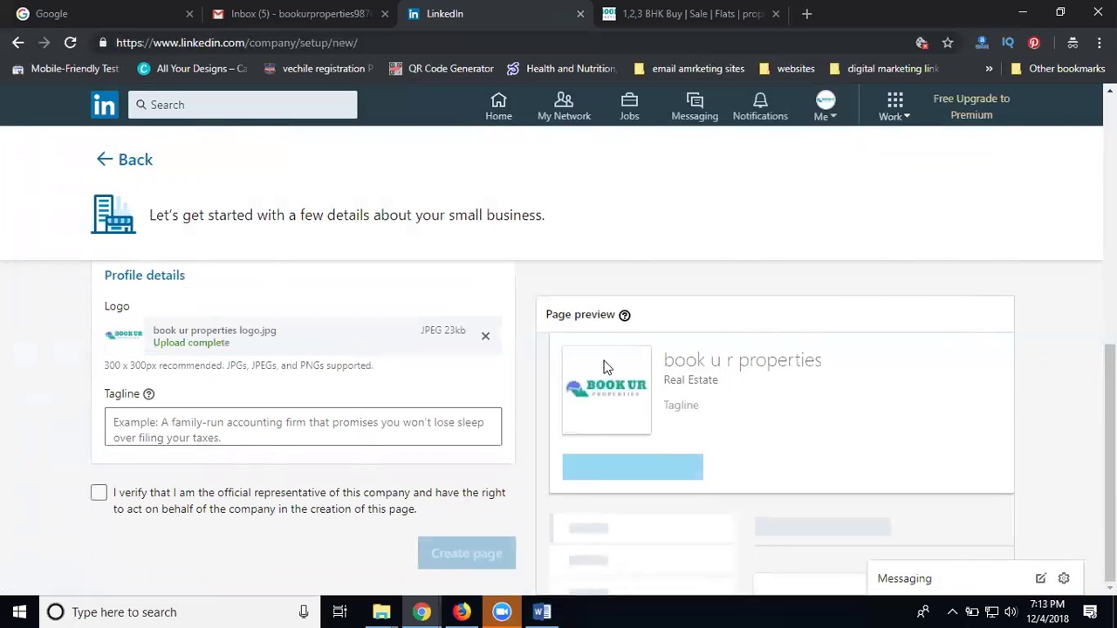
{"action": "scroll", "coordinate": [603, 366], "scroll_direction": "up", "scroll_amount": 7}
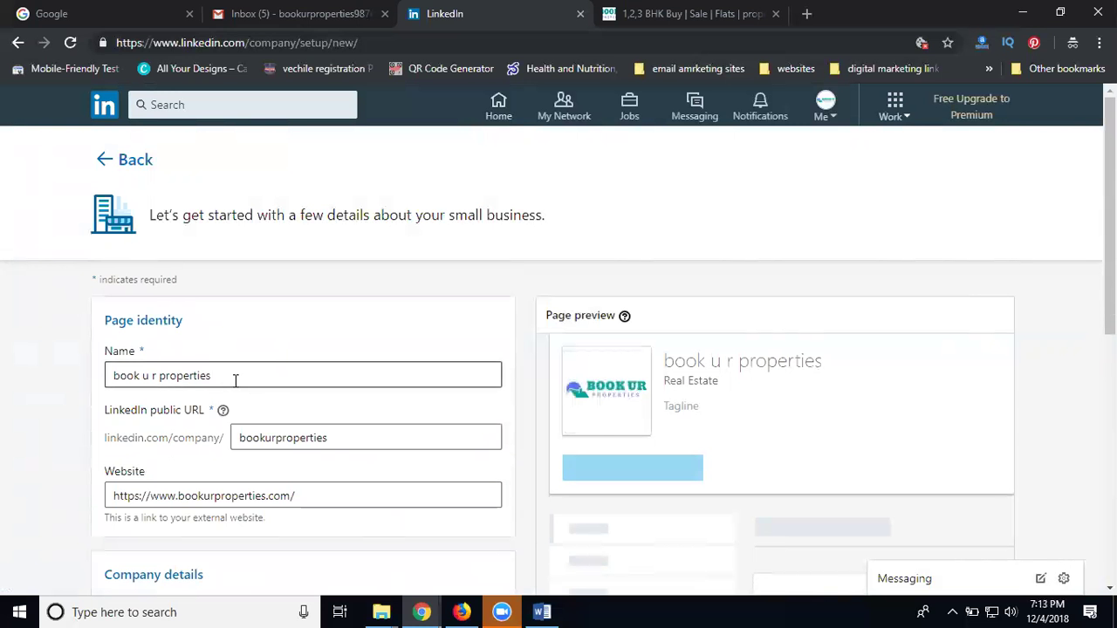
Capitalise the name to 'Book u r Properties'
{"action": "left_click", "coordinate": [117, 374]}
{"action": "key", "text": "BackSpace"}
{"action": "type", "text": "B"}
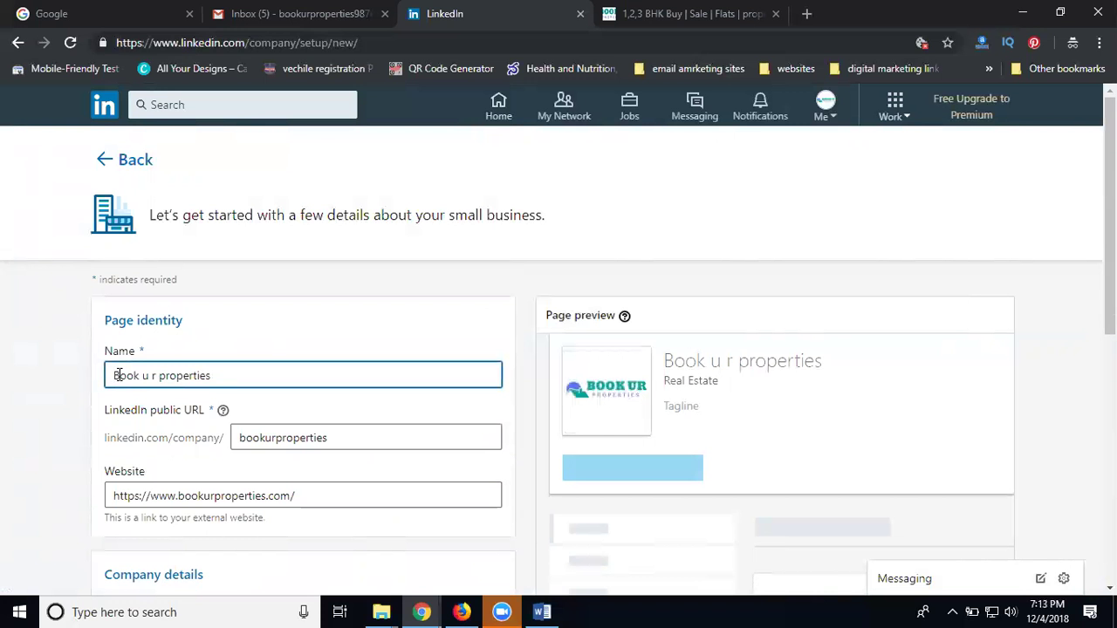
{"action": "left_click", "coordinate": [166, 376]}
{"action": "key", "text": "BackSpace"}
{"action": "type", "text": "P"}
{"action": "scroll", "coordinate": [78, 365], "scroll_direction": "down", "scroll_amount": 6}
Confirm representative status and enter the tagline 'Book Your Properties in Hyderabad'
{"action": "left_click", "coordinate": [99, 493]}
{"action": "left_click", "coordinate": [245, 437]}
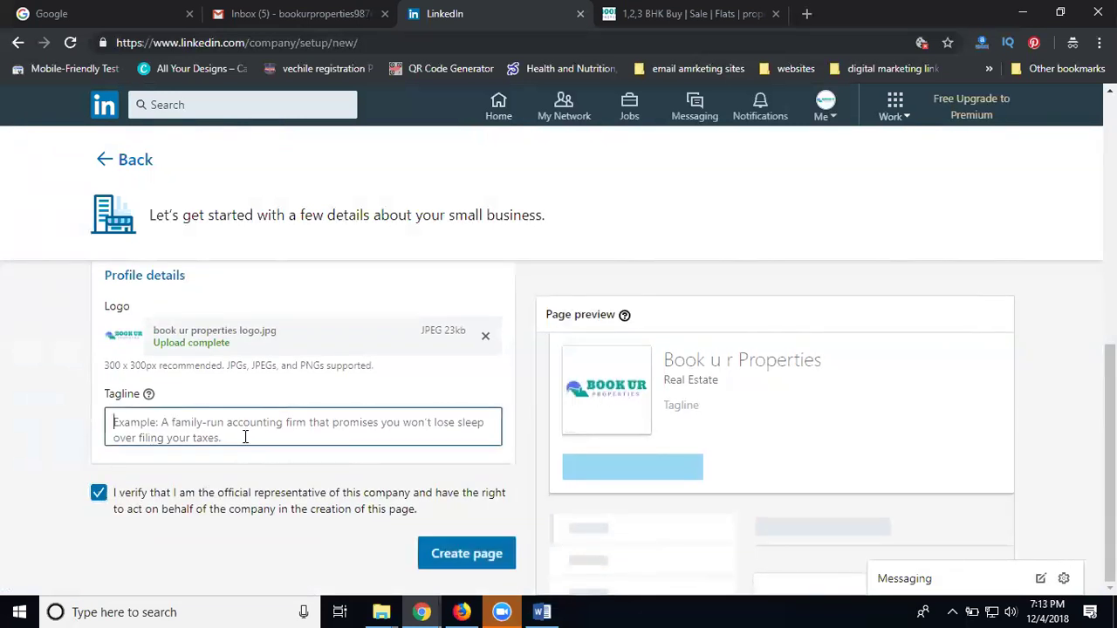
{"action": "type", "text": "Book"}
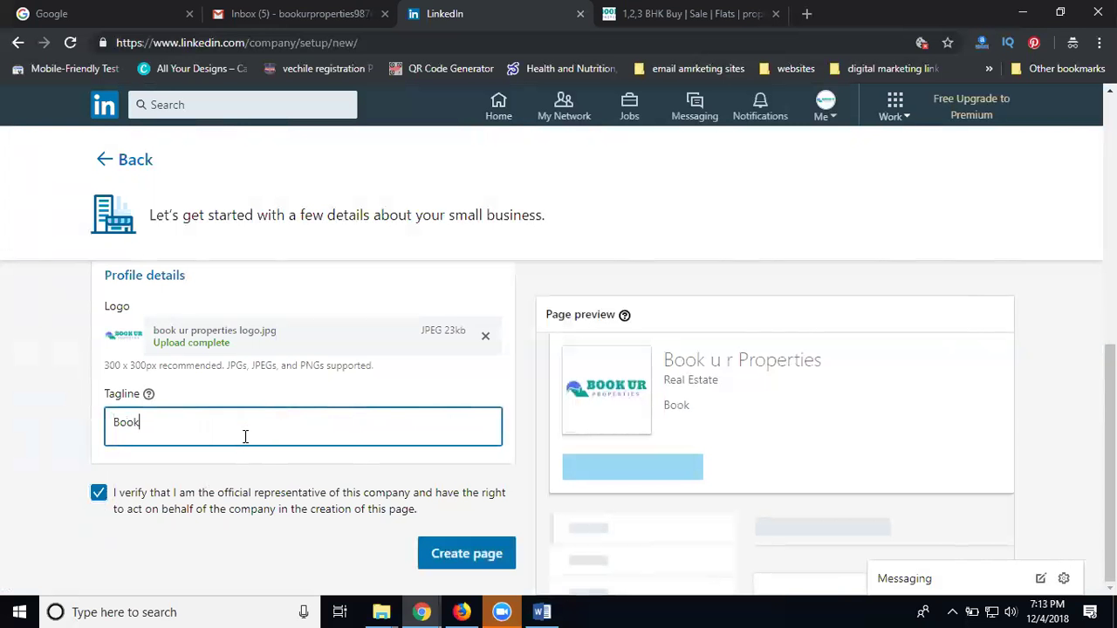
{"action": "type", "text": " Your Properties"}
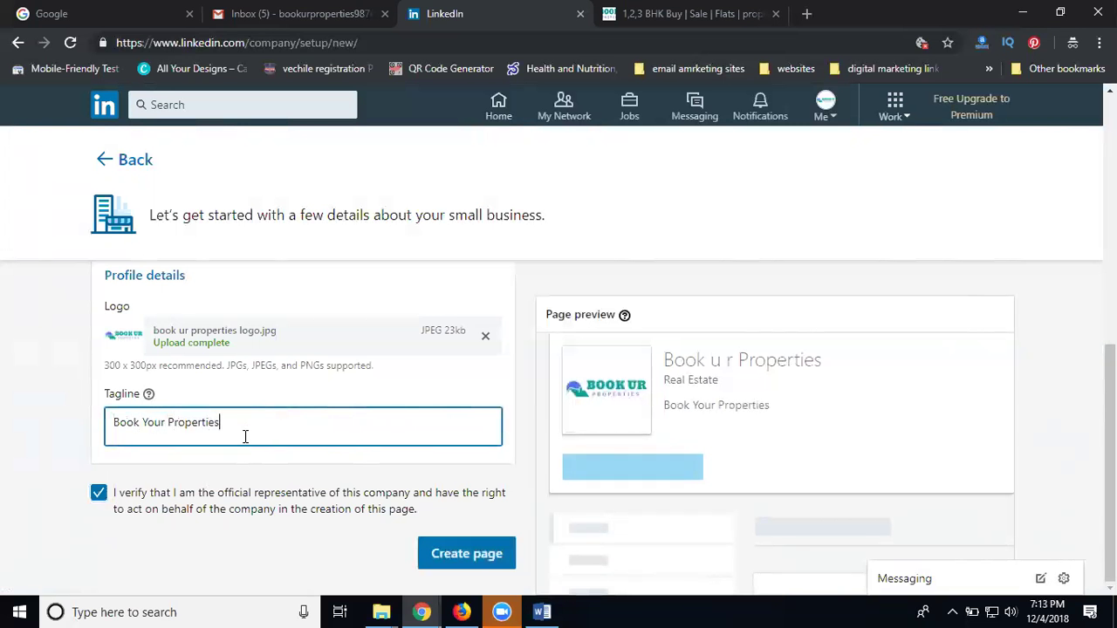
{"action": "type", "text": " in Hyderabad"}
Submit Create page, which errors, then open the LinkedIn home feed in a new tab
{"action": "left_click", "coordinate": [491, 555]}
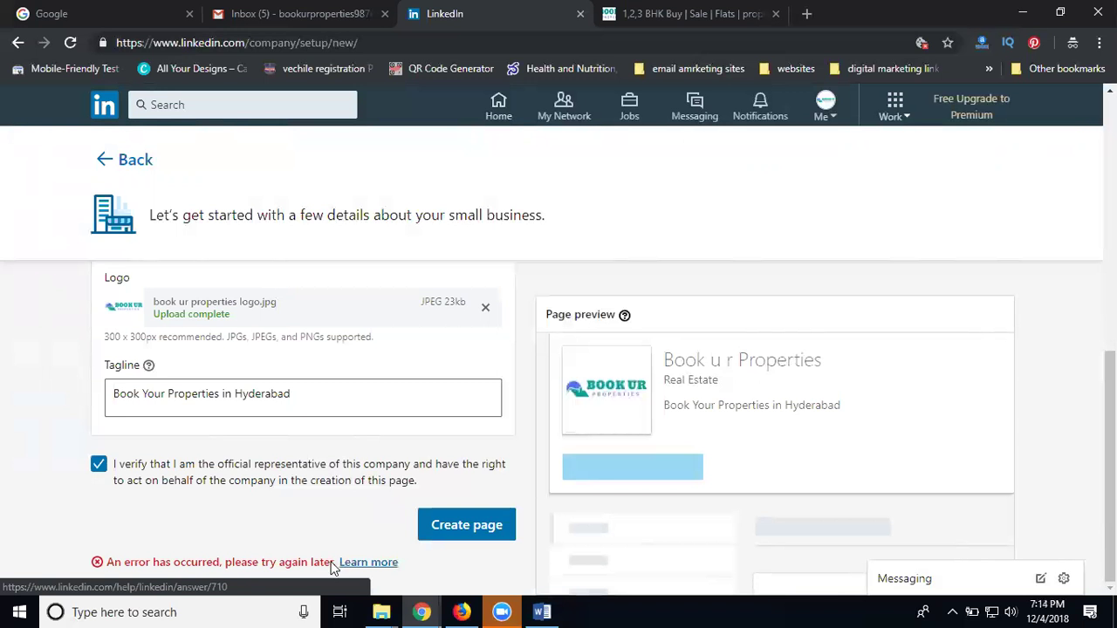
{"action": "scroll", "coordinate": [262, 454], "scroll_direction": "up", "scroll_amount": 4}
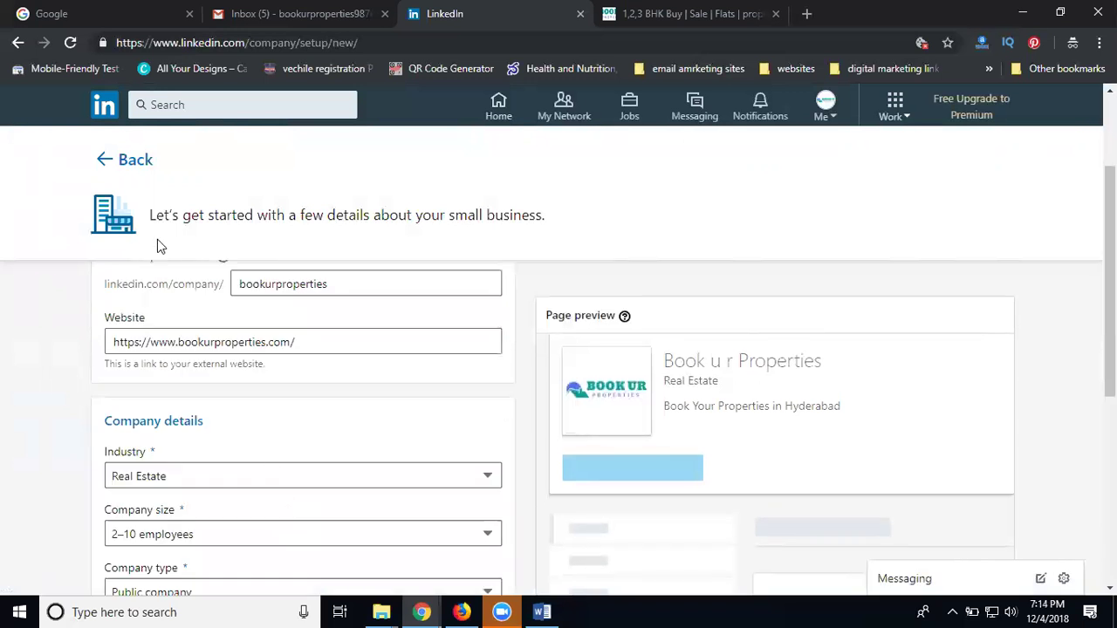
{"action": "right_click", "coordinate": [109, 122]}
{"action": "left_click", "coordinate": [171, 129]}
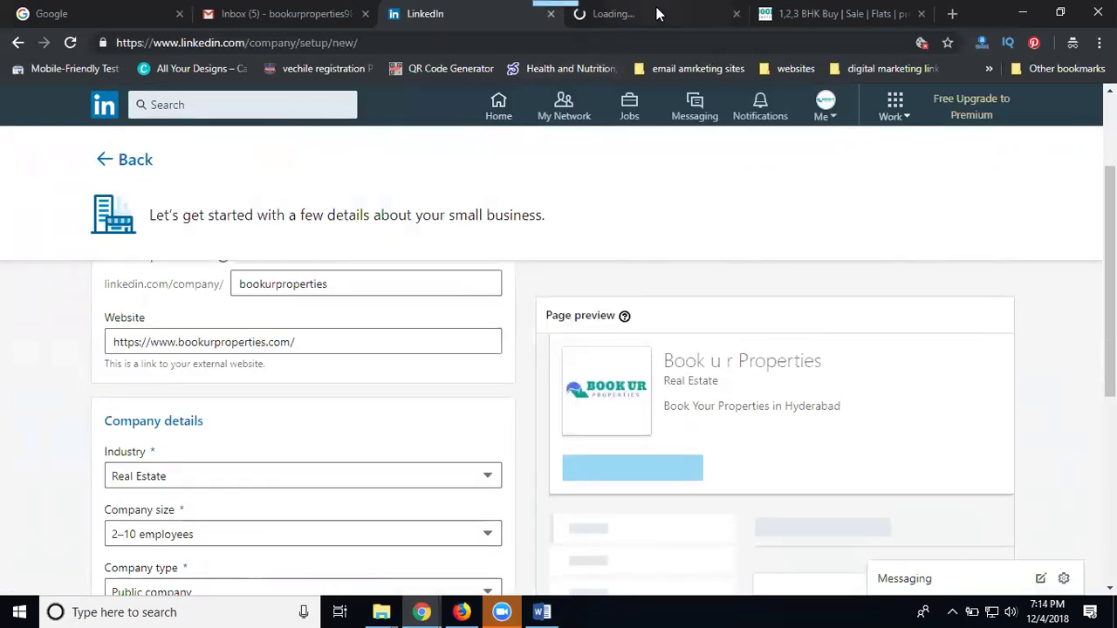
In the new tab, go to My Network and dismiss the contact-suggestions notice
{"action": "left_click", "coordinate": [657, 13]}
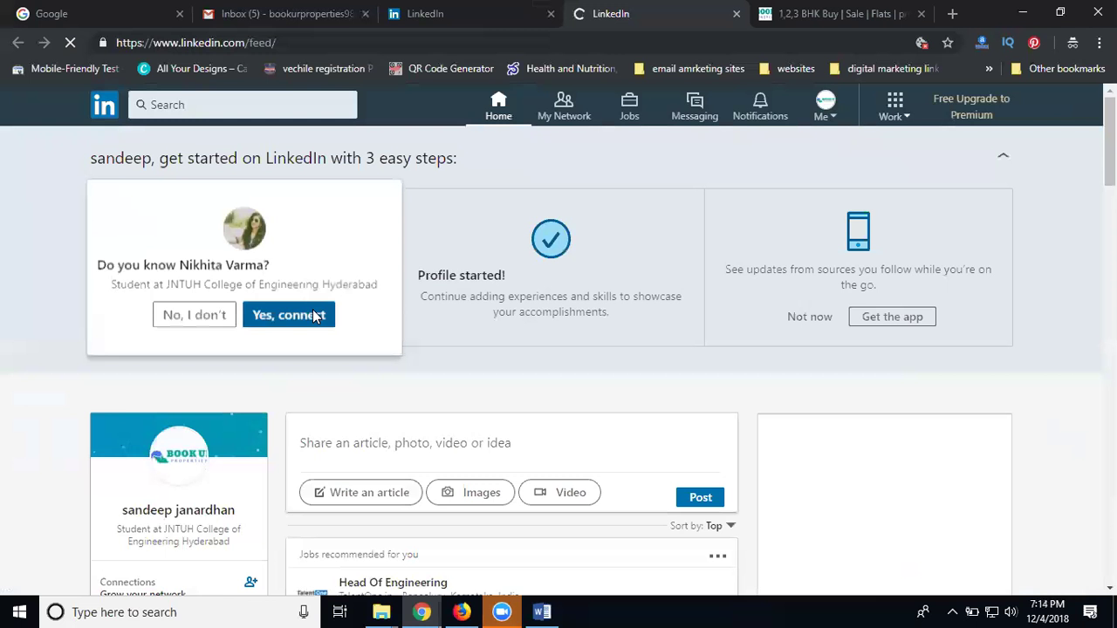
{"action": "left_click", "coordinate": [561, 107]}
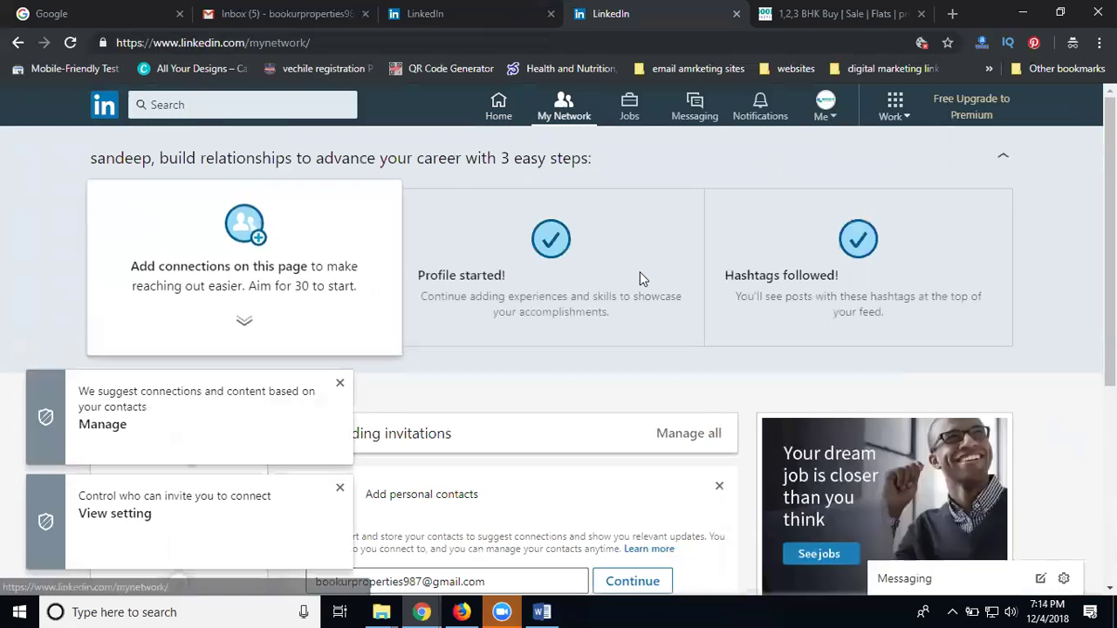
{"action": "scroll", "coordinate": [638, 275], "scroll_direction": "down", "scroll_amount": 3}
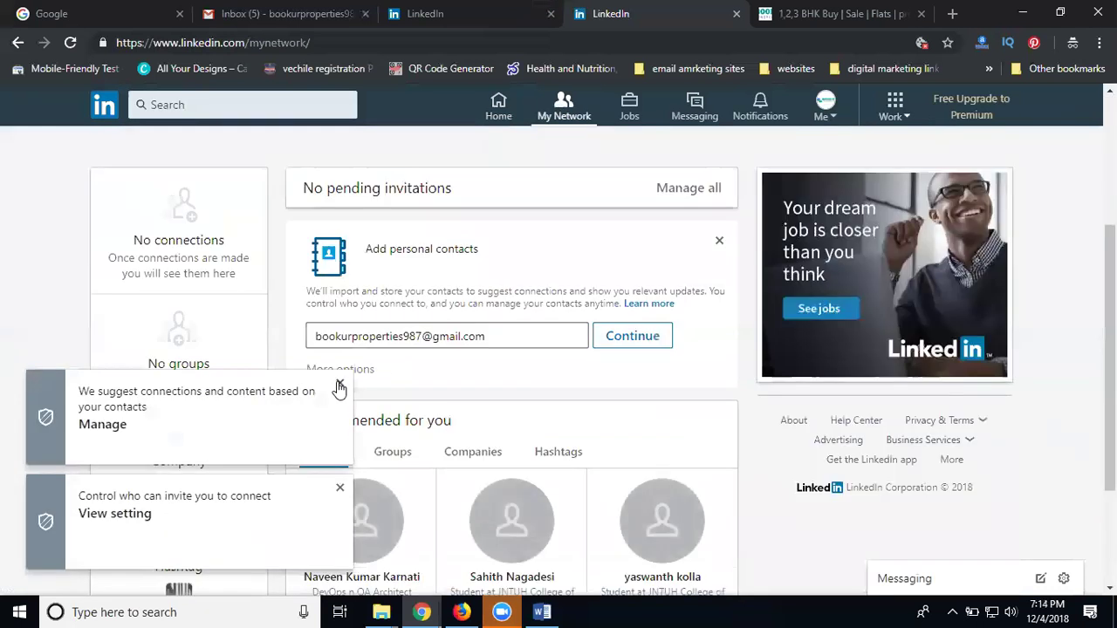
{"action": "left_click", "coordinate": [341, 382]}
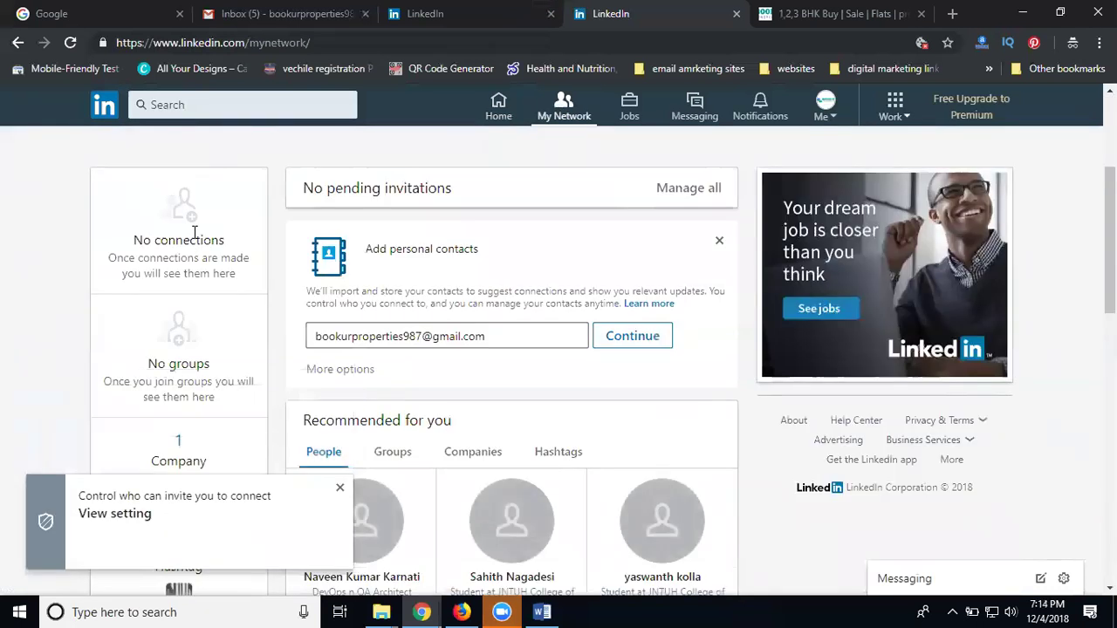
Dismiss the who-can-invite-you notice and return to the home feed
{"action": "scroll", "coordinate": [196, 304], "scroll_direction": "down", "scroll_amount": 3}
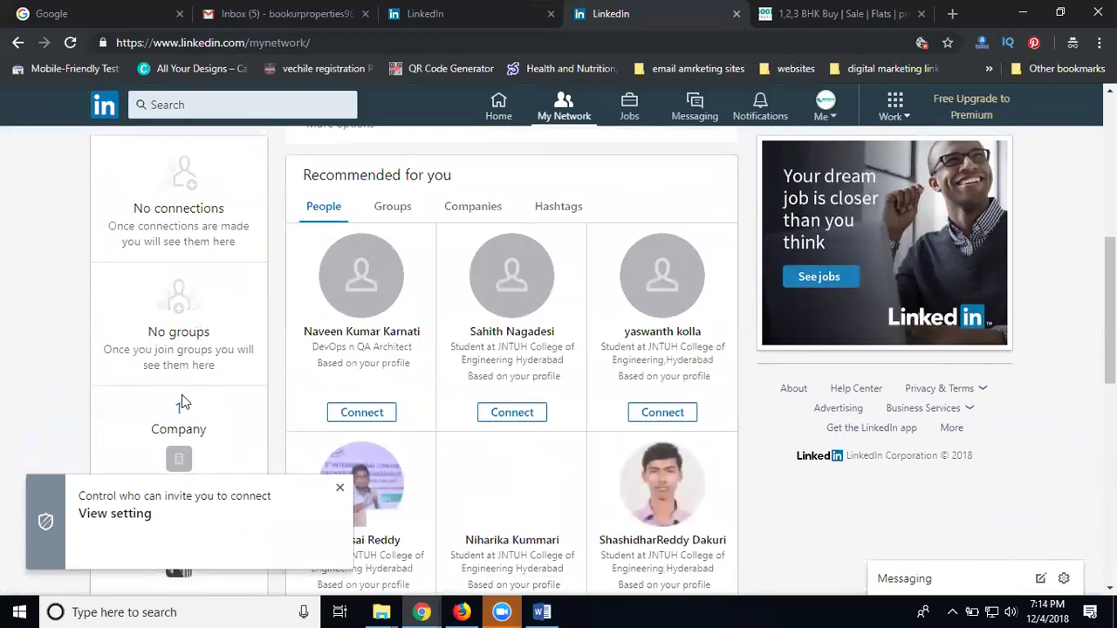
{"action": "scroll", "coordinate": [242, 323], "scroll_direction": "up", "scroll_amount": 5}
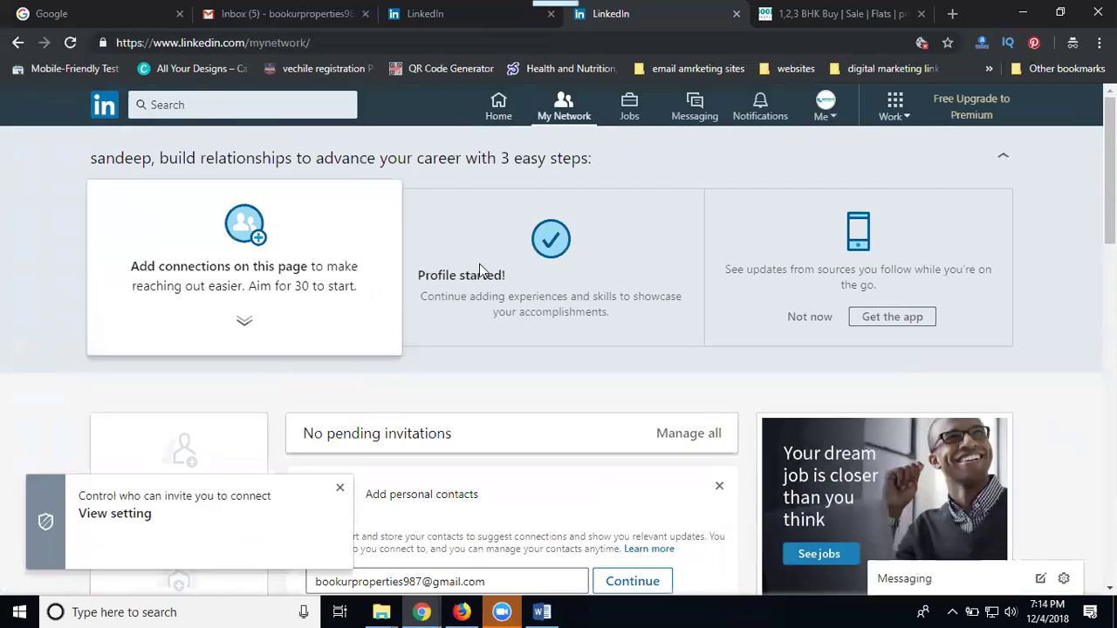
{"action": "scroll", "coordinate": [429, 423], "scroll_direction": "down", "scroll_amount": 1}
{"action": "scroll", "coordinate": [428, 423], "scroll_direction": "down", "scroll_amount": 2}
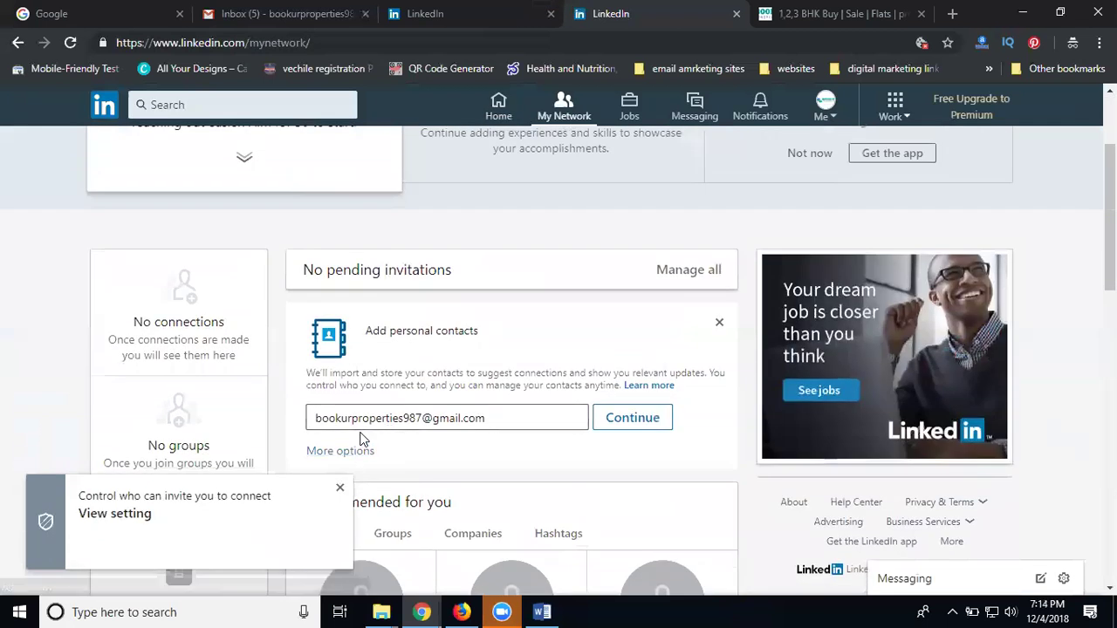
{"action": "left_click", "coordinate": [341, 492]}
{"action": "scroll", "coordinate": [459, 329], "scroll_direction": "down", "scroll_amount": 3}
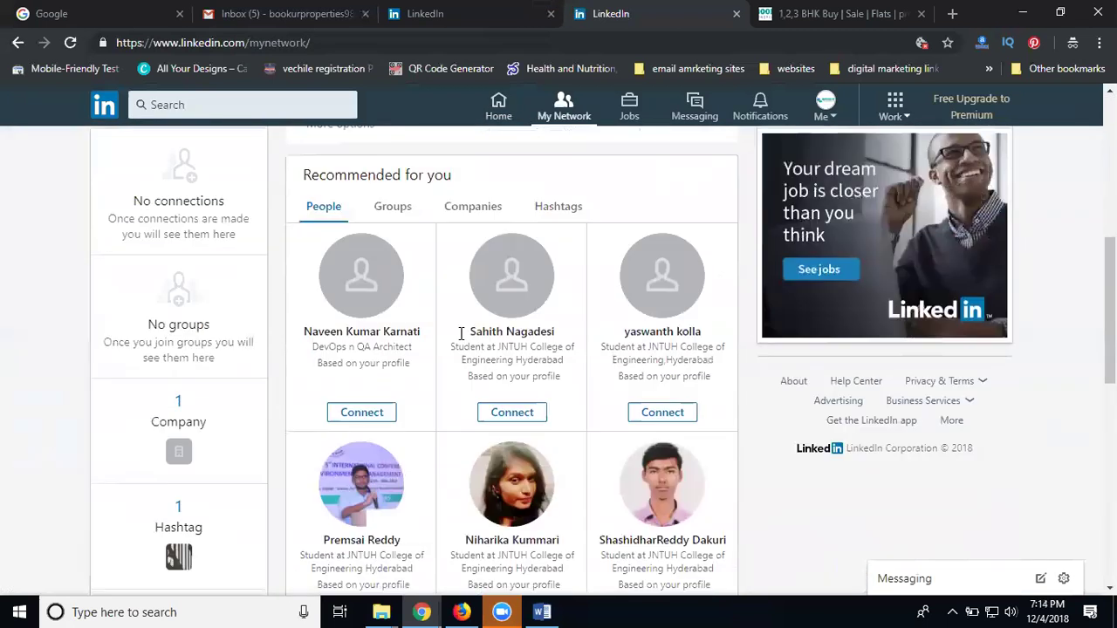
{"action": "scroll", "coordinate": [496, 322], "scroll_direction": "up", "scroll_amount": 1}
{"action": "scroll", "coordinate": [496, 322], "scroll_direction": "up", "scroll_amount": 2}
{"action": "left_click", "coordinate": [494, 103]}
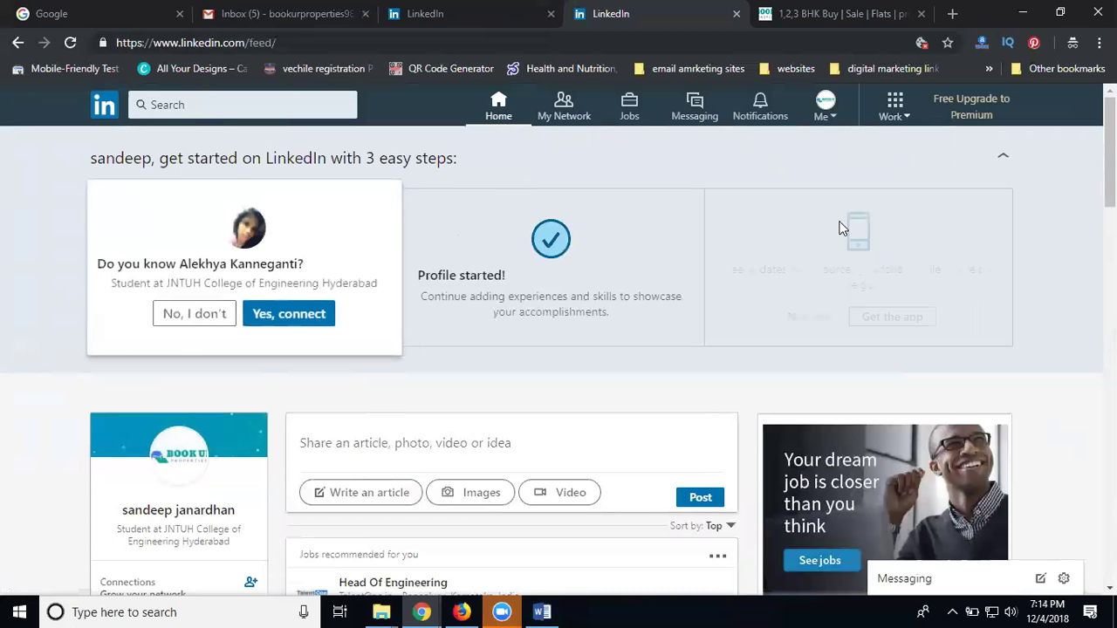
Decline nine suggested connections in a row
{"action": "left_click", "coordinate": [194, 314]}
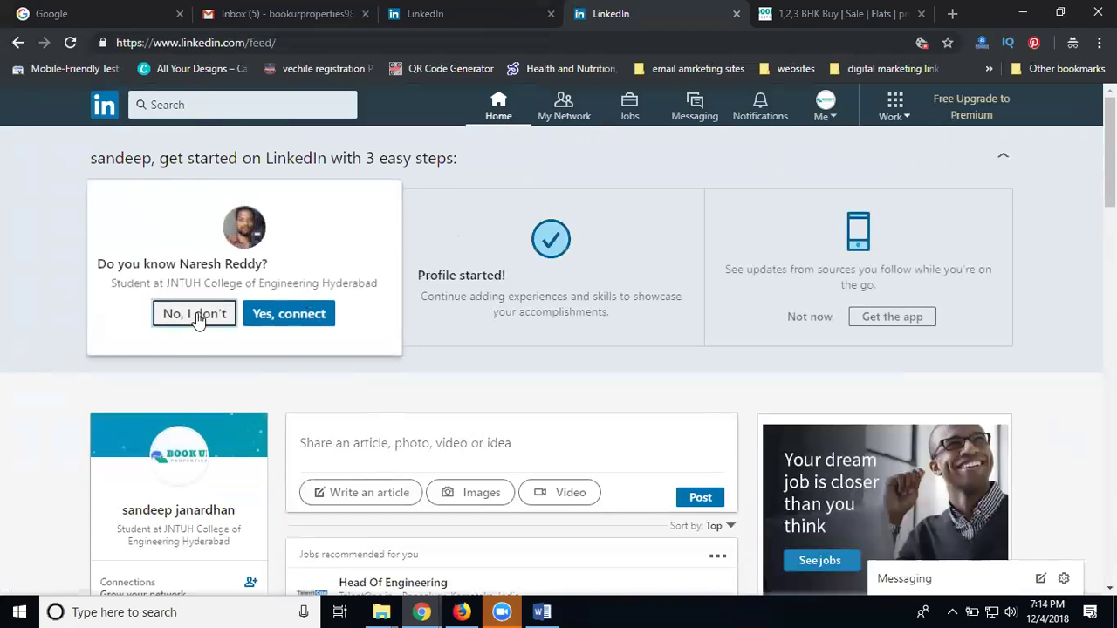
{"action": "left_click", "coordinate": [198, 321]}
{"action": "left_click", "coordinate": [198, 320]}
{"action": "left_click", "coordinate": [198, 321]}
{"action": "left_click", "coordinate": [198, 320]}
{"action": "left_click", "coordinate": [198, 321]}
{"action": "left_click", "coordinate": [198, 321]}
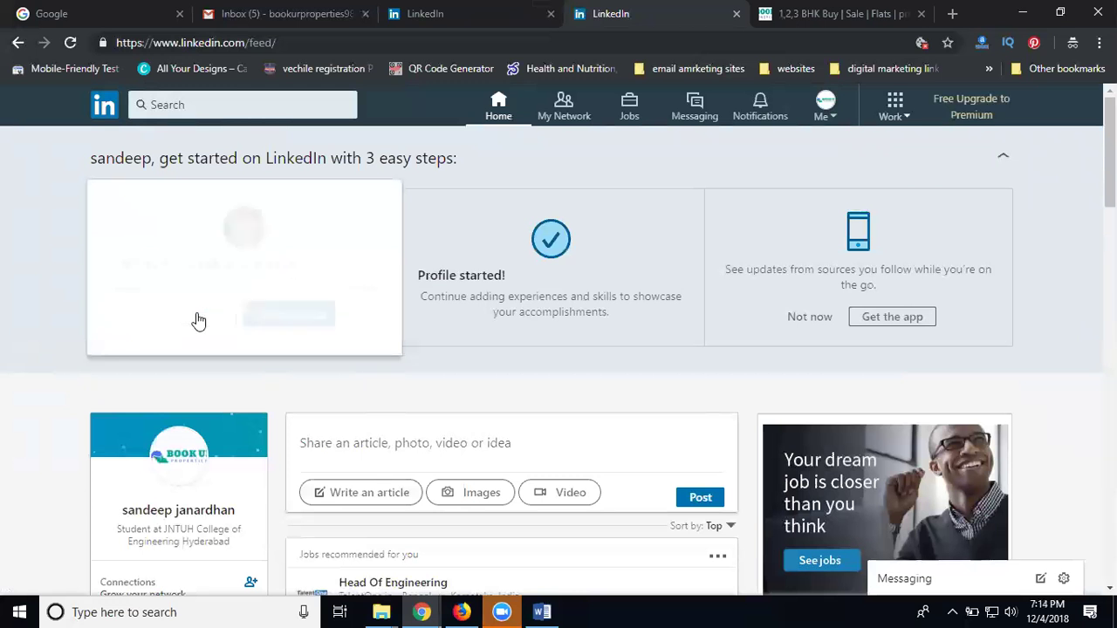
{"action": "left_click", "coordinate": [198, 320]}
{"action": "left_click", "coordinate": [198, 321]}
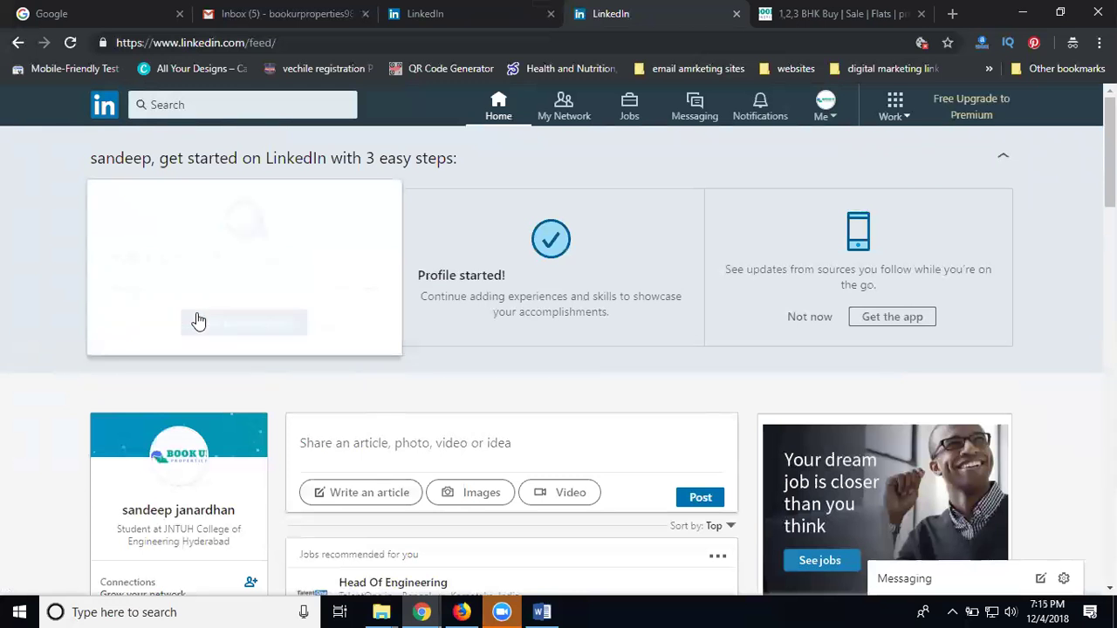
Look through the People you may know list, then close it
{"action": "left_click", "coordinate": [198, 321]}
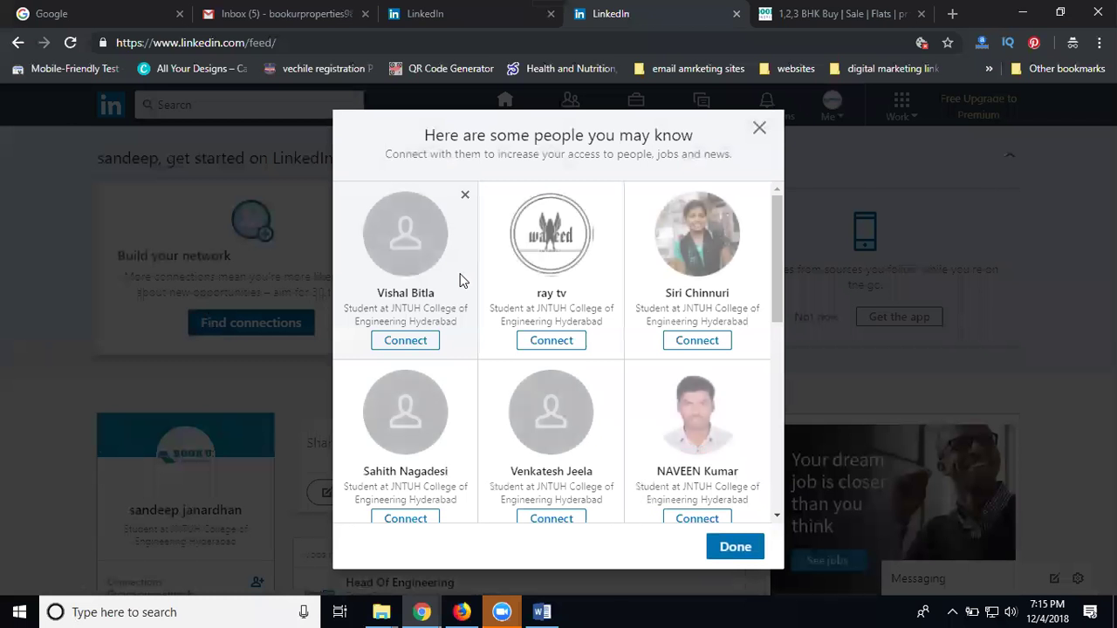
{"action": "scroll", "coordinate": [691, 314], "scroll_direction": "down", "scroll_amount": 2}
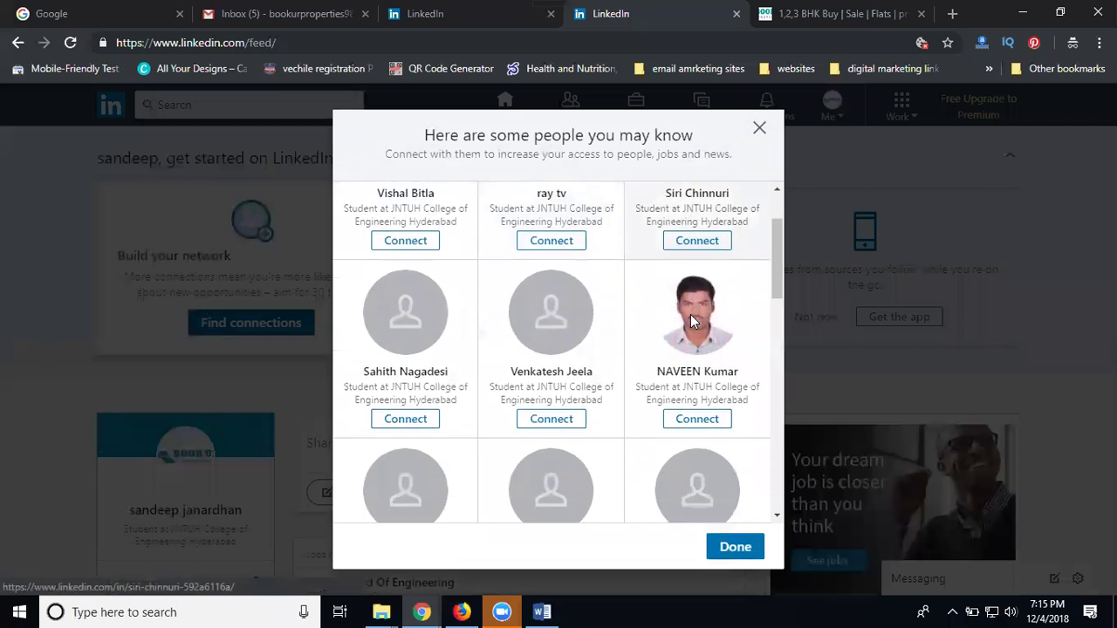
{"action": "scroll", "coordinate": [691, 320], "scroll_direction": "down", "scroll_amount": 3}
{"action": "scroll", "coordinate": [691, 320], "scroll_direction": "up", "scroll_amount": 3}
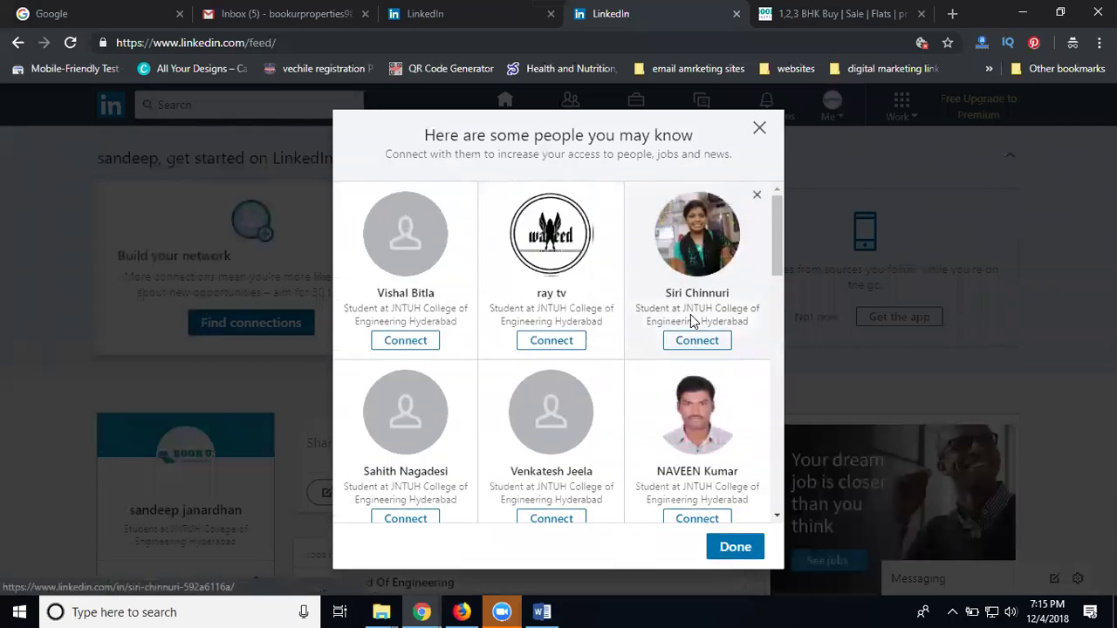
{"action": "left_click", "coordinate": [760, 128]}
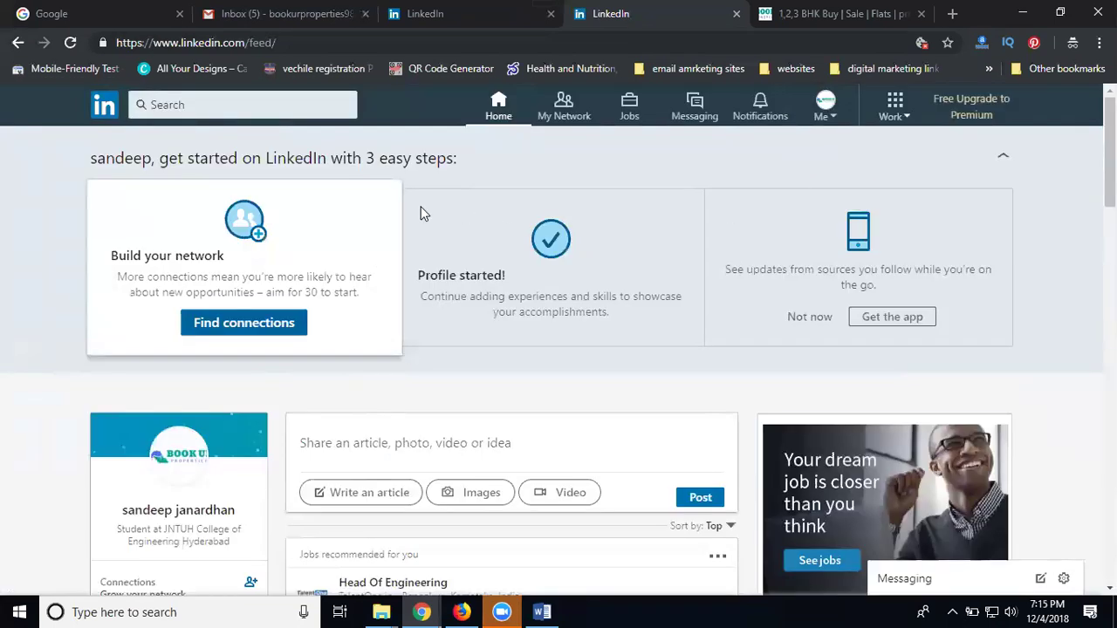
On My Network, browse the recommendations and open the personal contacts import page
{"action": "scroll", "coordinate": [345, 256], "scroll_direction": "down", "scroll_amount": 2}
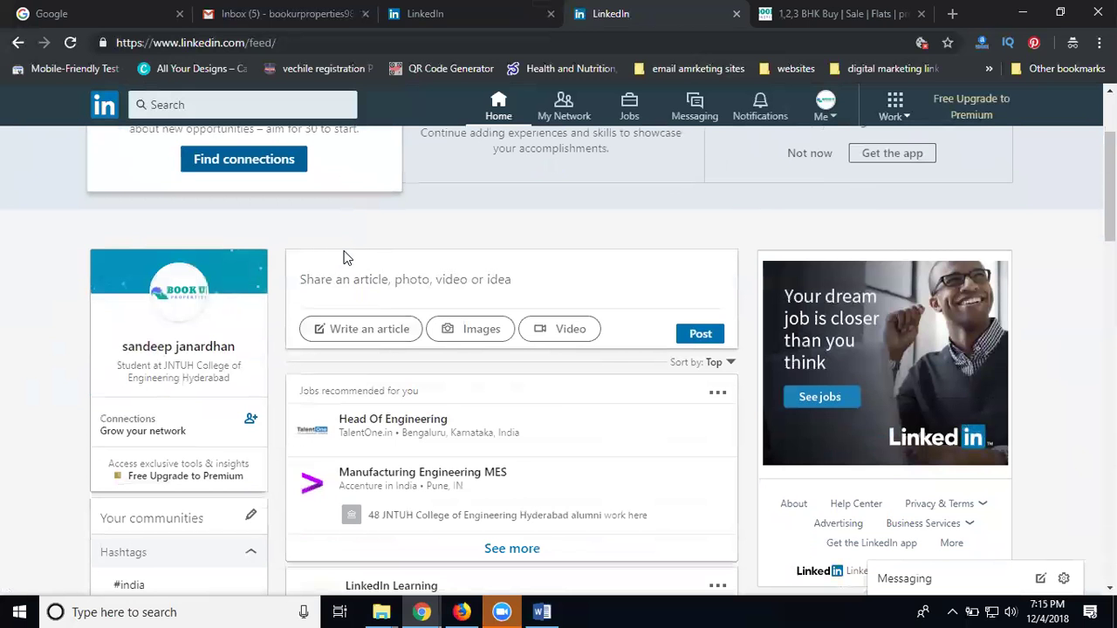
{"action": "scroll", "coordinate": [344, 257], "scroll_direction": "down", "scroll_amount": 1}
{"action": "scroll", "coordinate": [315, 253], "scroll_direction": "up", "scroll_amount": 3}
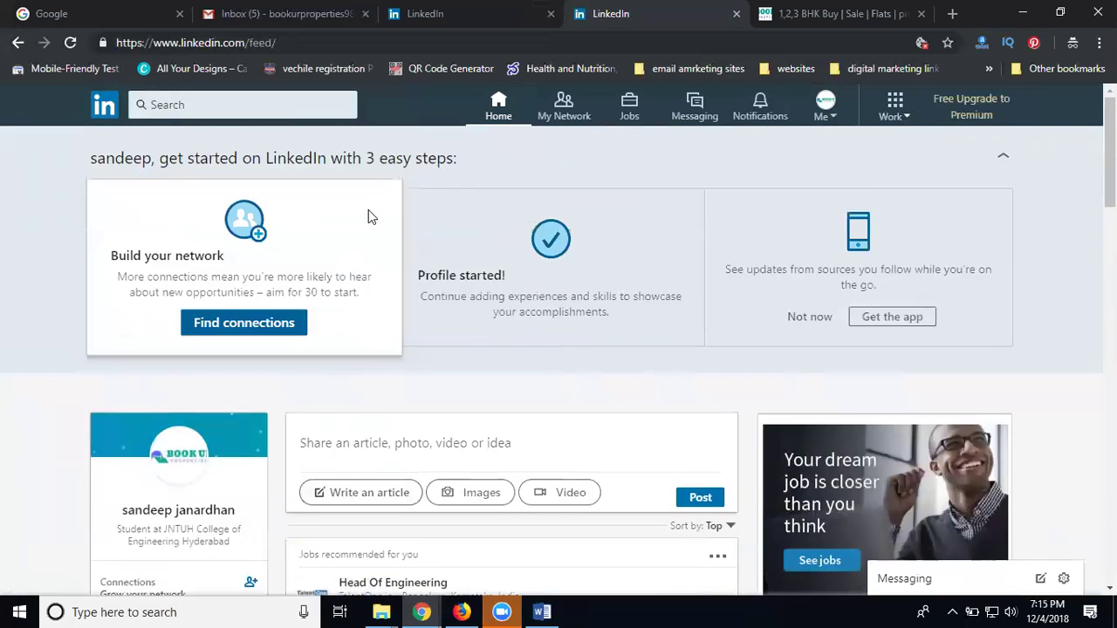
{"action": "left_click", "coordinate": [566, 105]}
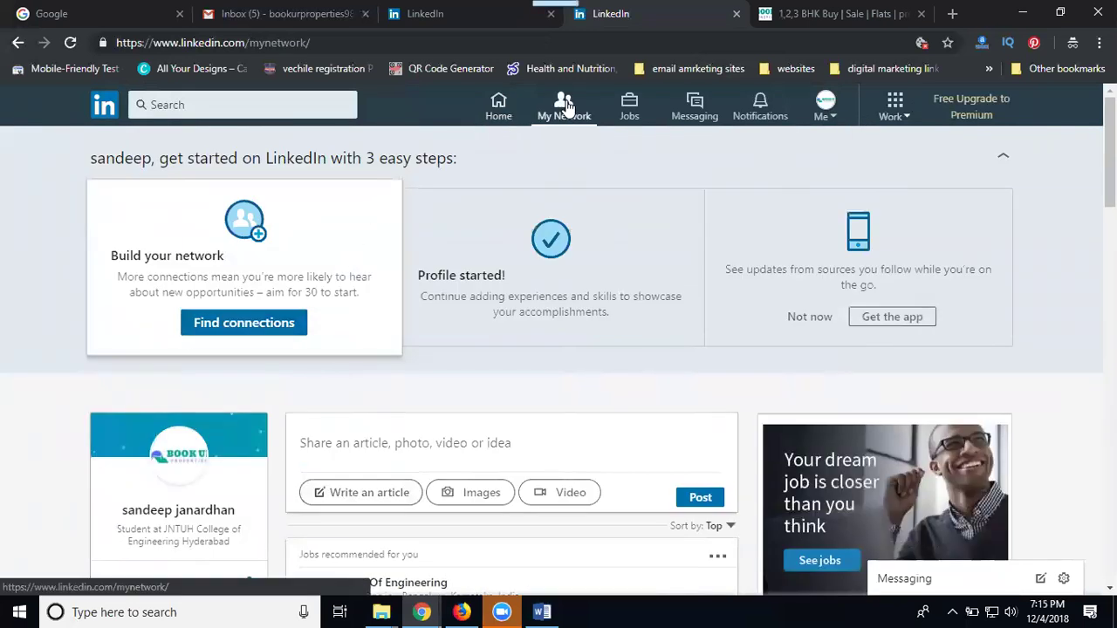
{"action": "scroll", "coordinate": [668, 282], "scroll_direction": "down", "scroll_amount": 2}
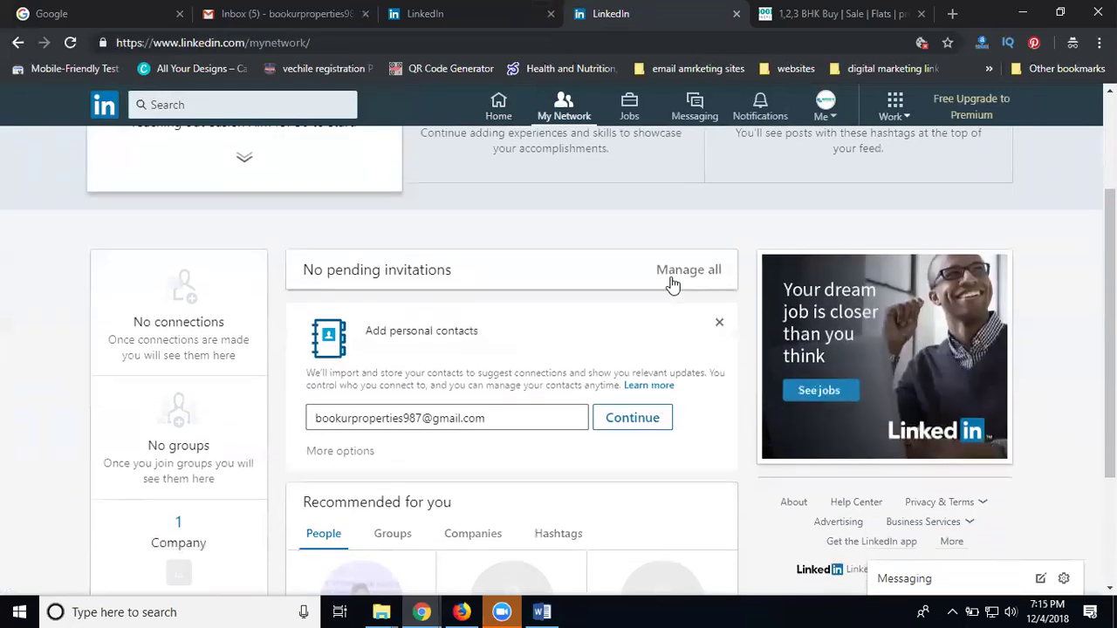
{"action": "scroll", "coordinate": [672, 284], "scroll_direction": "down", "scroll_amount": 2}
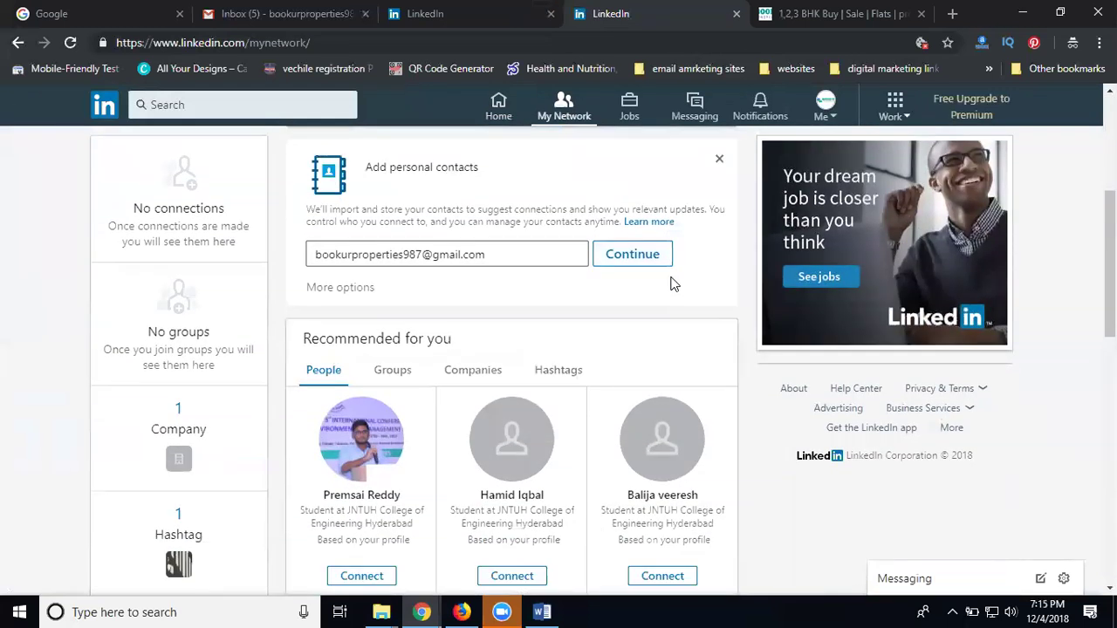
{"action": "scroll", "coordinate": [672, 284], "scroll_direction": "down", "scroll_amount": 2}
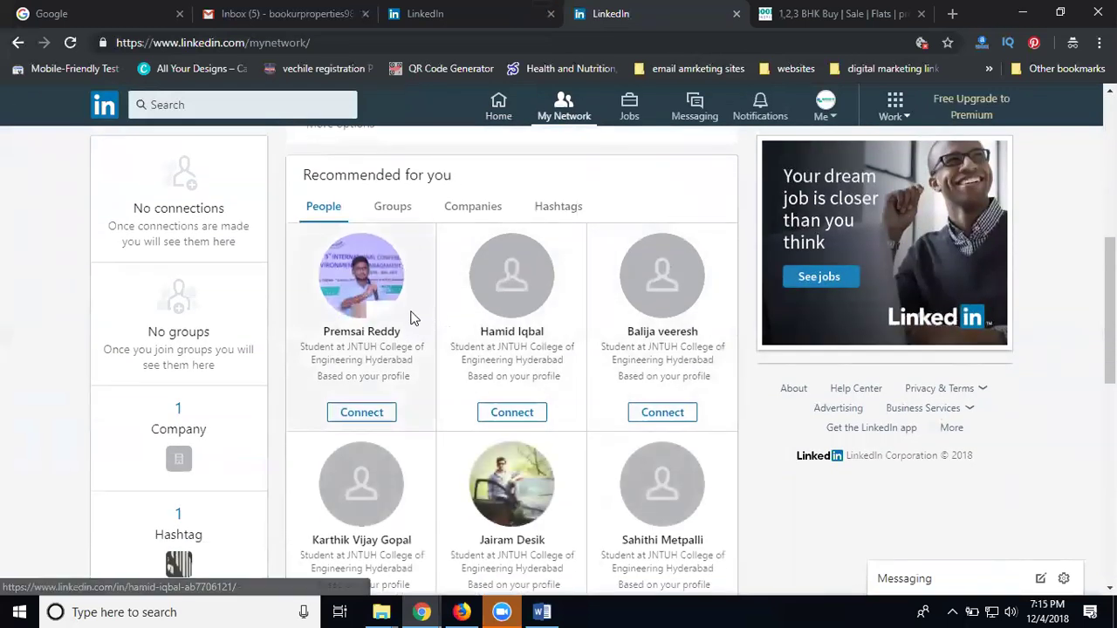
{"action": "scroll", "coordinate": [397, 312], "scroll_direction": "down", "scroll_amount": 4}
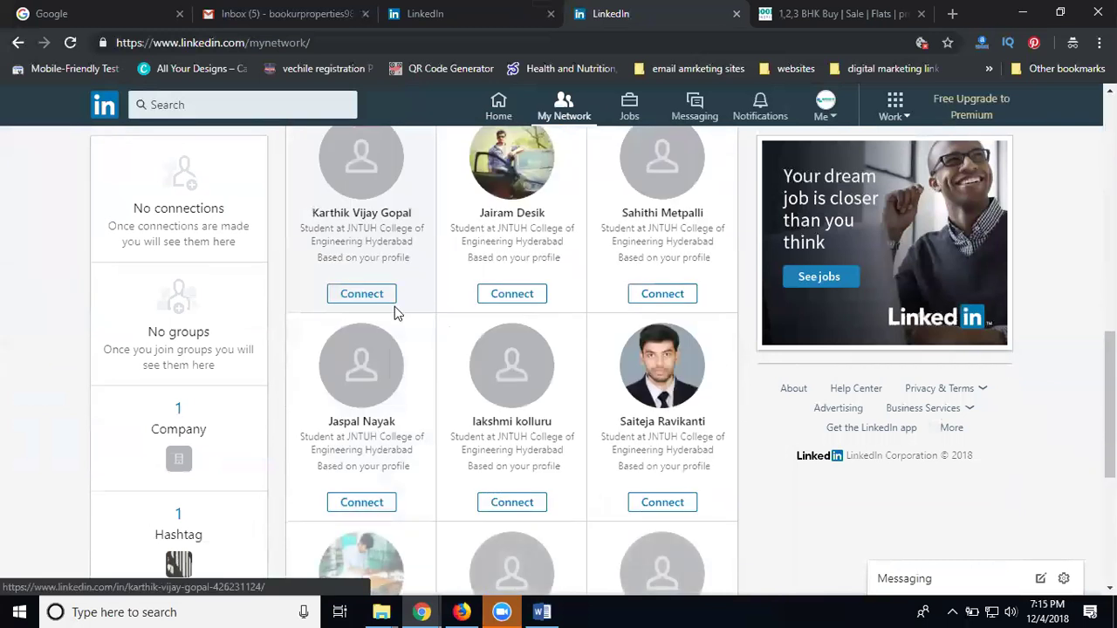
{"action": "scroll", "coordinate": [395, 307], "scroll_direction": "down", "scroll_amount": 2}
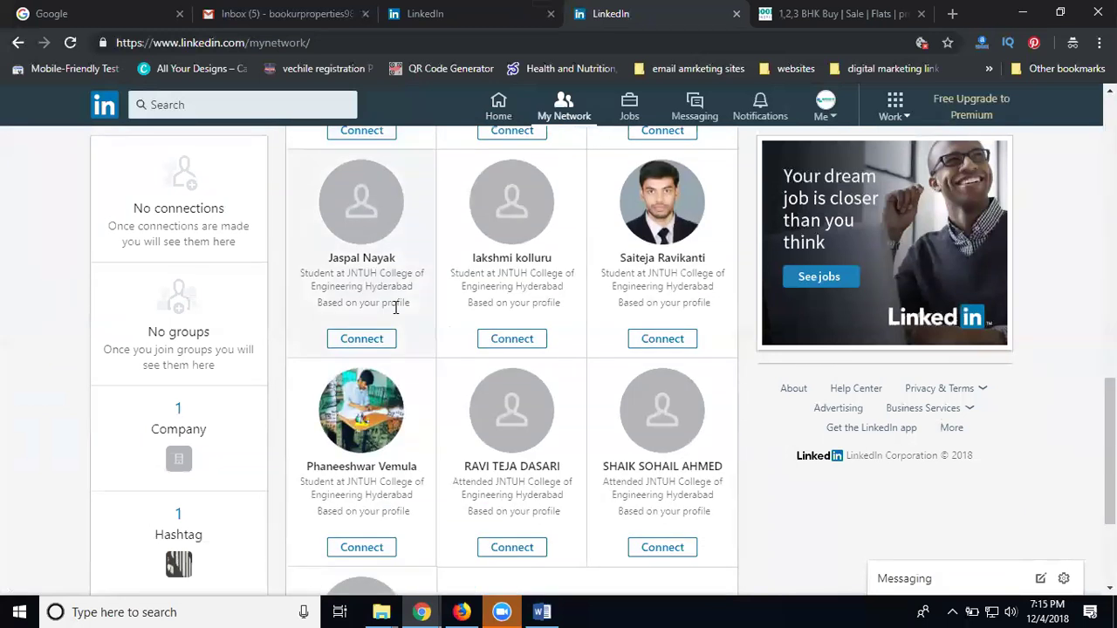
{"action": "scroll", "coordinate": [395, 307], "scroll_direction": "down", "scroll_amount": 2}
{"action": "scroll", "coordinate": [394, 314], "scroll_direction": "down", "scroll_amount": 1}
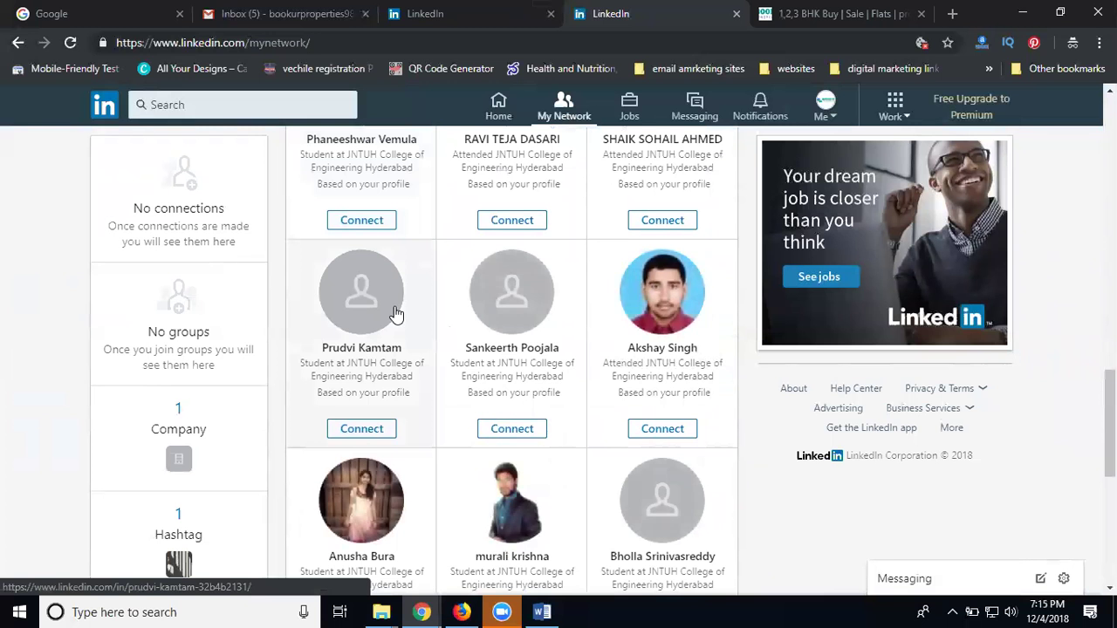
{"action": "scroll", "coordinate": [552, 343], "scroll_direction": "up", "scroll_amount": 3}
{"action": "scroll", "coordinate": [549, 343], "scroll_direction": "up", "scroll_amount": 10}
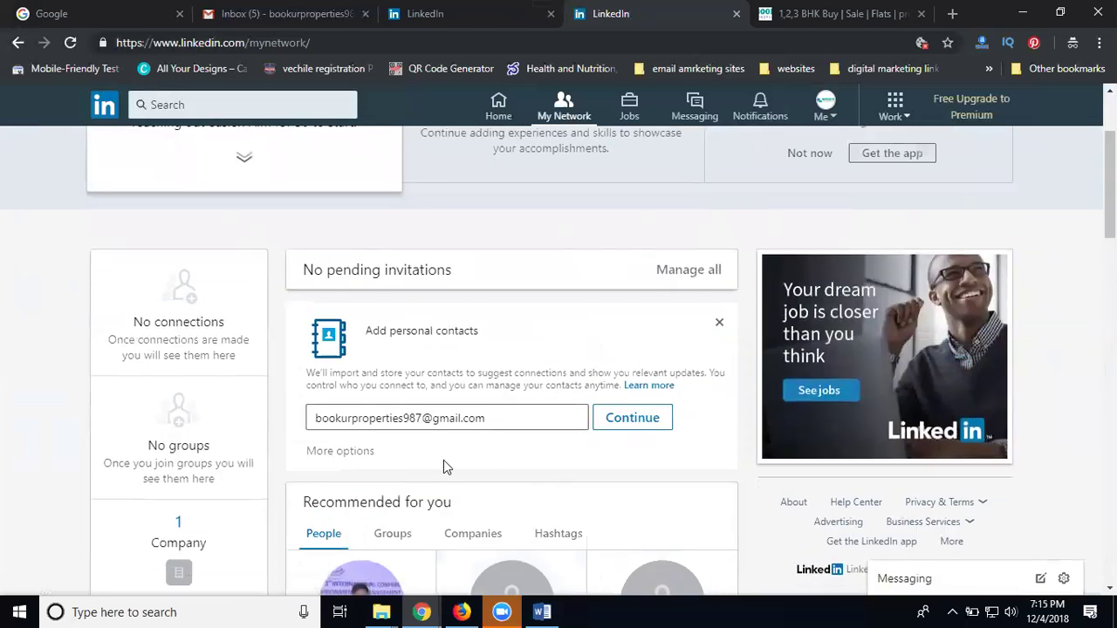
{"action": "left_click", "coordinate": [340, 451]}
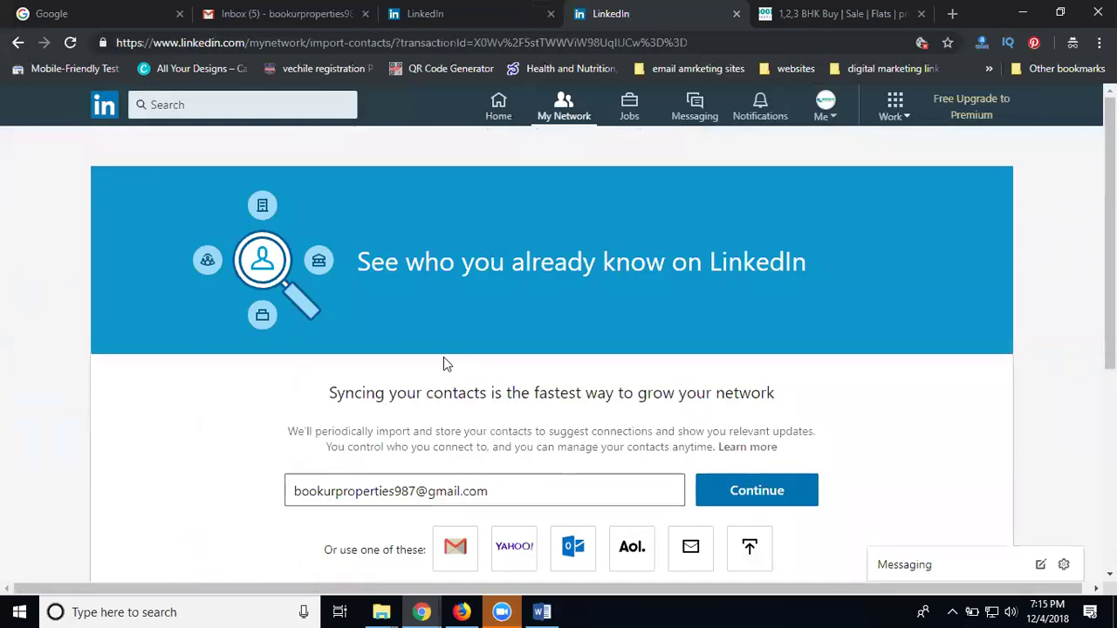
Select the prefilled account e-mail and submit it for contact syncing
{"action": "scroll", "coordinate": [443, 364], "scroll_direction": "down", "scroll_amount": 3}
{"action": "left_click", "coordinate": [419, 242]}
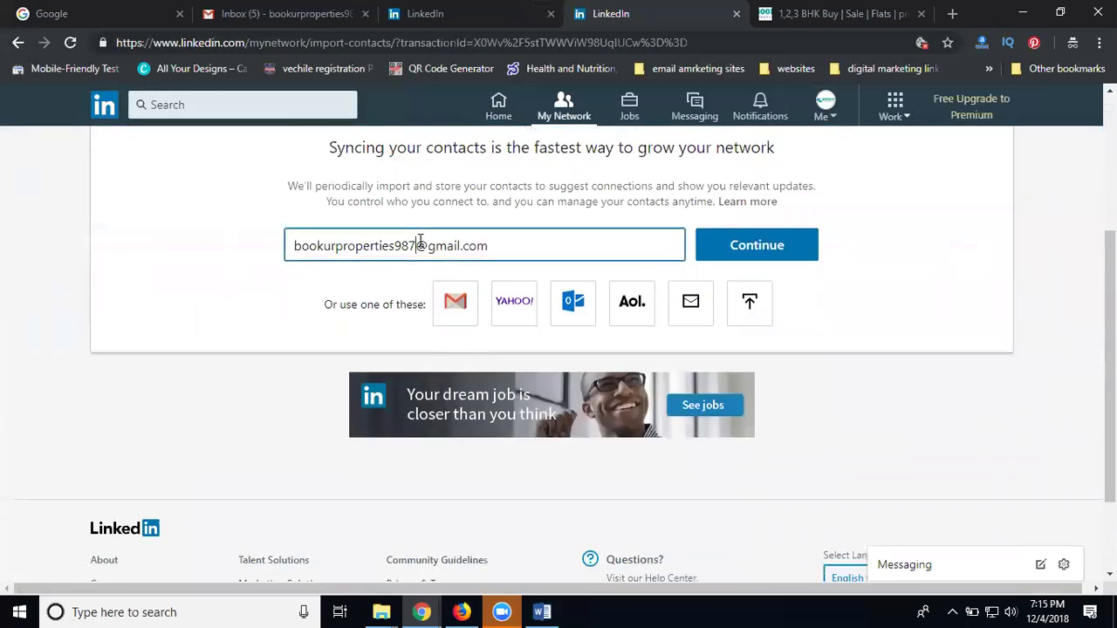
{"action": "key", "text": "ctrl+a"}
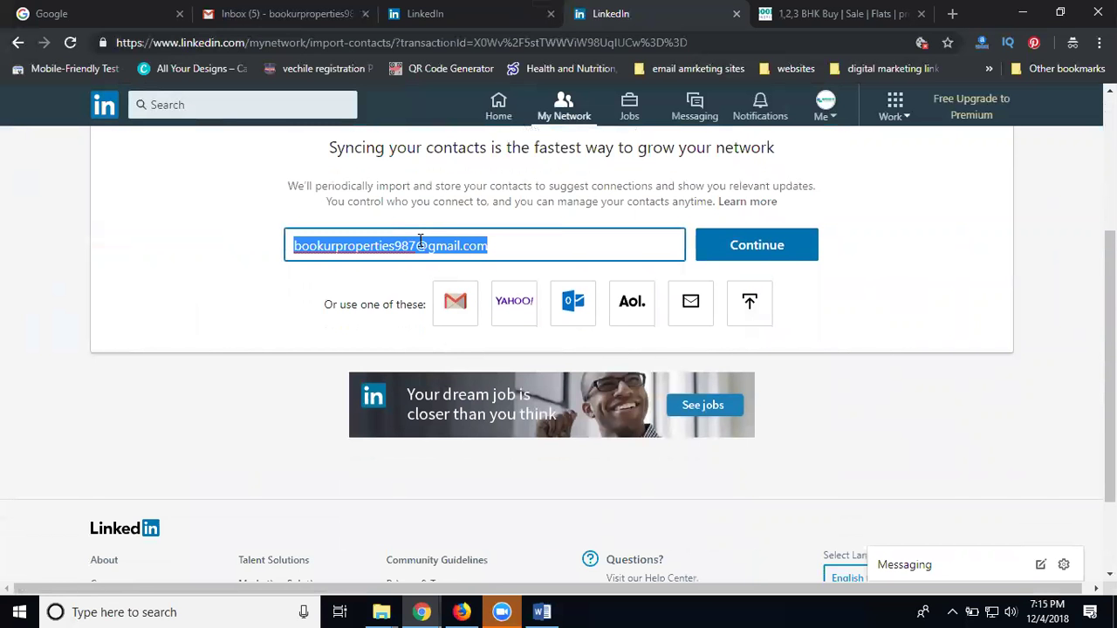
{"action": "left_click", "coordinate": [739, 248]}
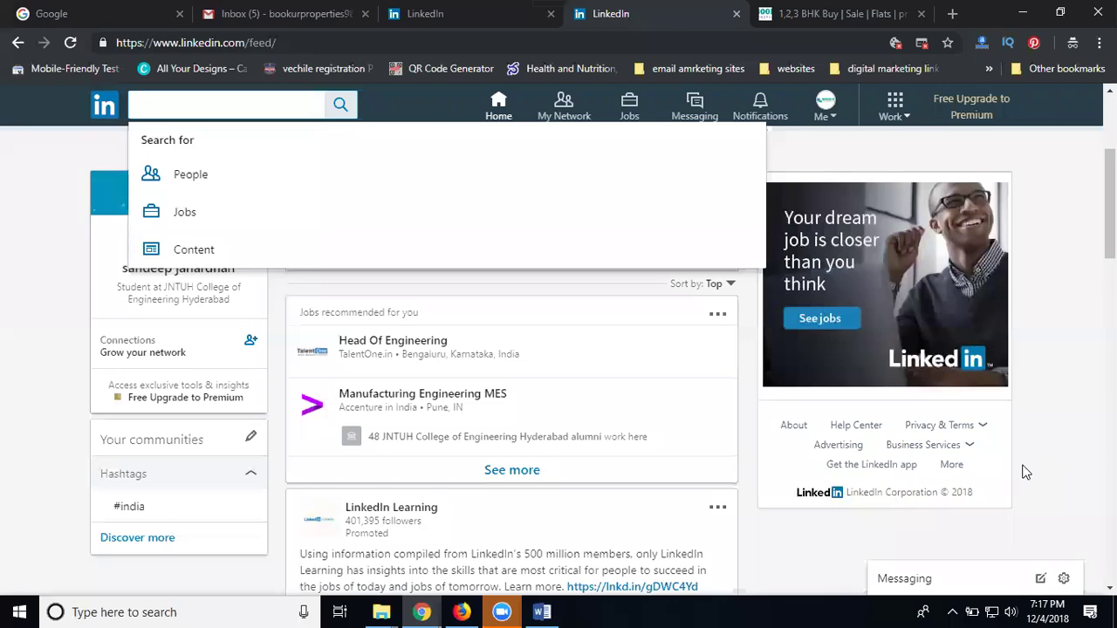
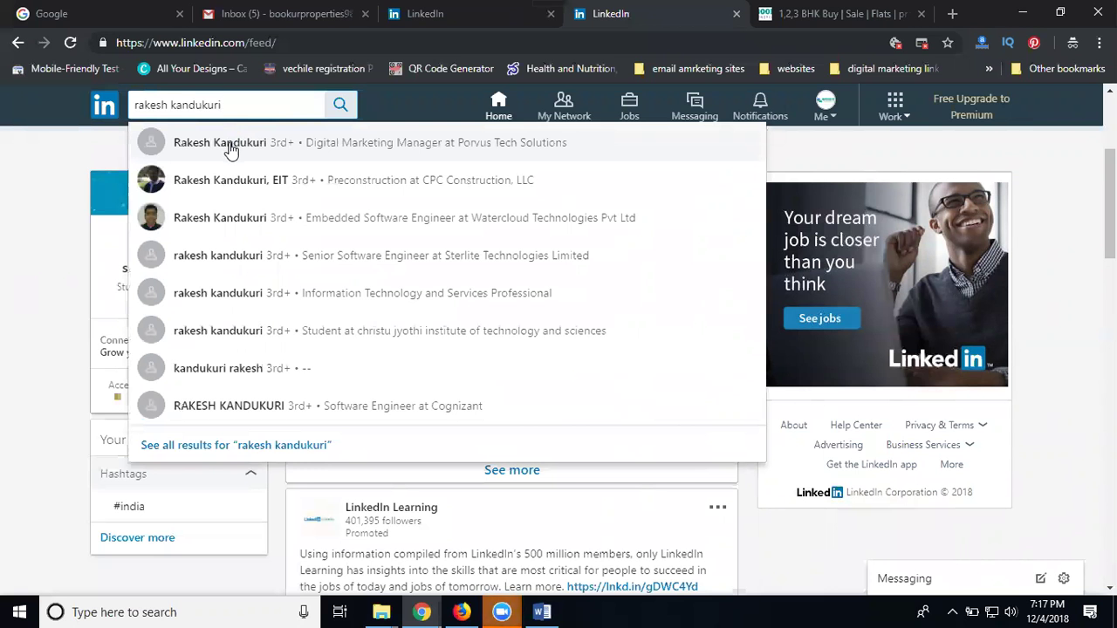
Search the digital marketing manager by name and send a connection invitation without a note
{"action": "left_click", "coordinate": [231, 149]}
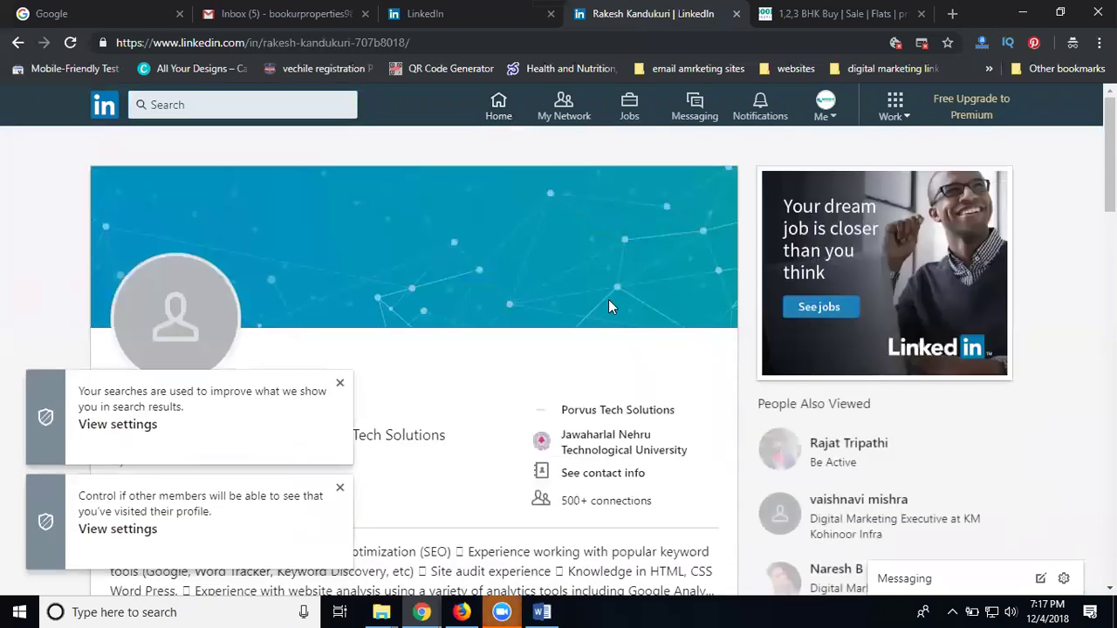
{"action": "scroll", "coordinate": [609, 301], "scroll_direction": "down", "scroll_amount": 3}
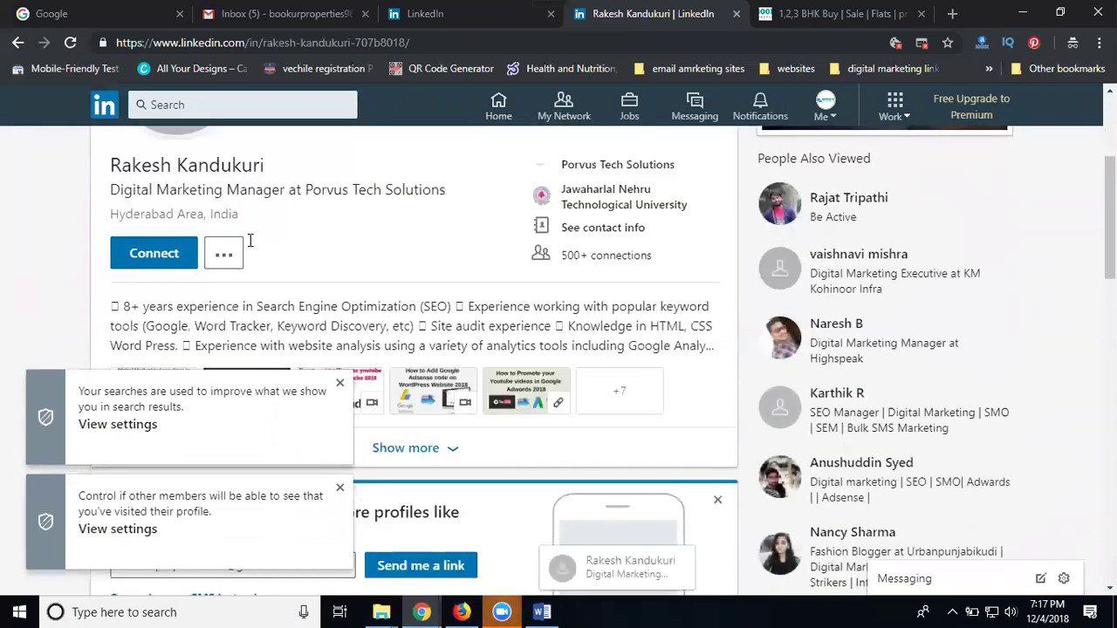
{"action": "left_click", "coordinate": [178, 256]}
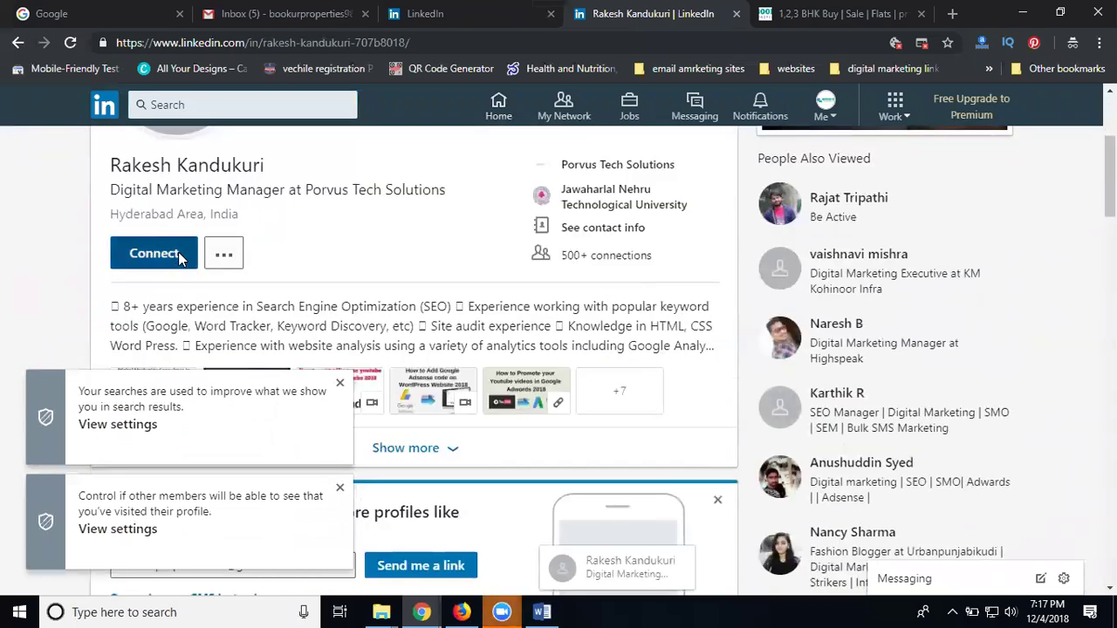
{"action": "left_click", "coordinate": [711, 413]}
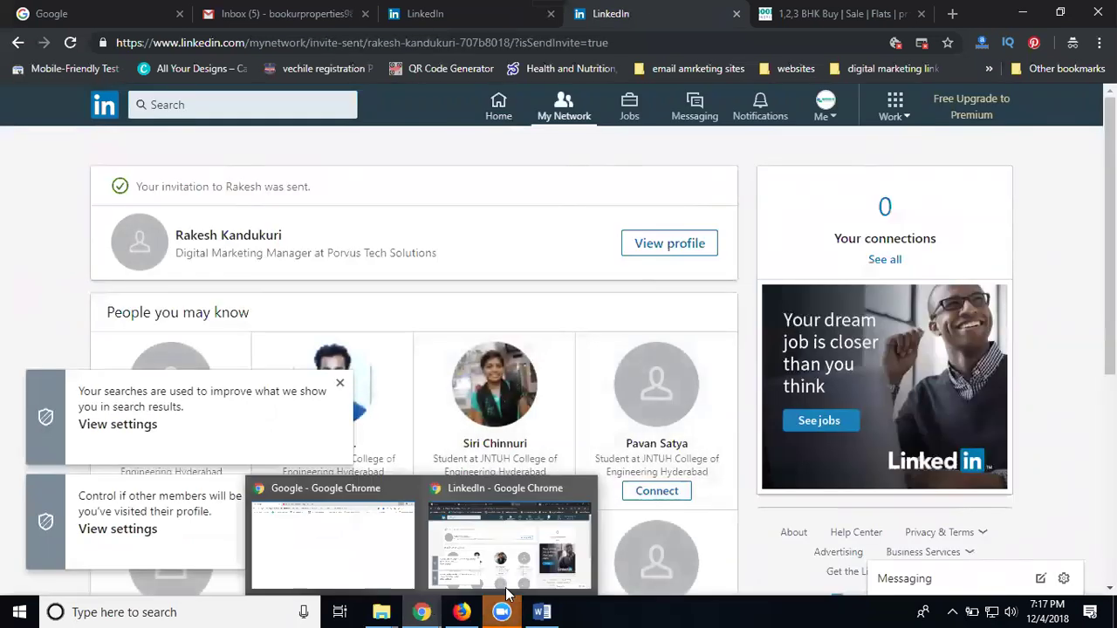
Go back to the home feed and show the Work menu's business services, including Create a Company Page
{"action": "left_click", "coordinate": [504, 110]}
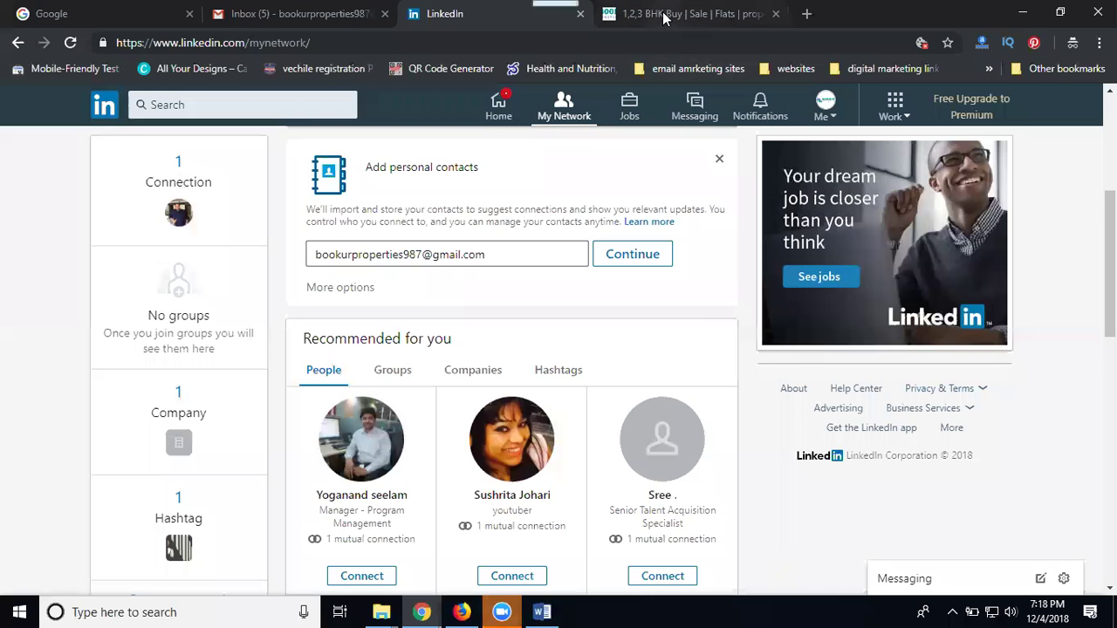
{"action": "left_click", "coordinate": [499, 109]}
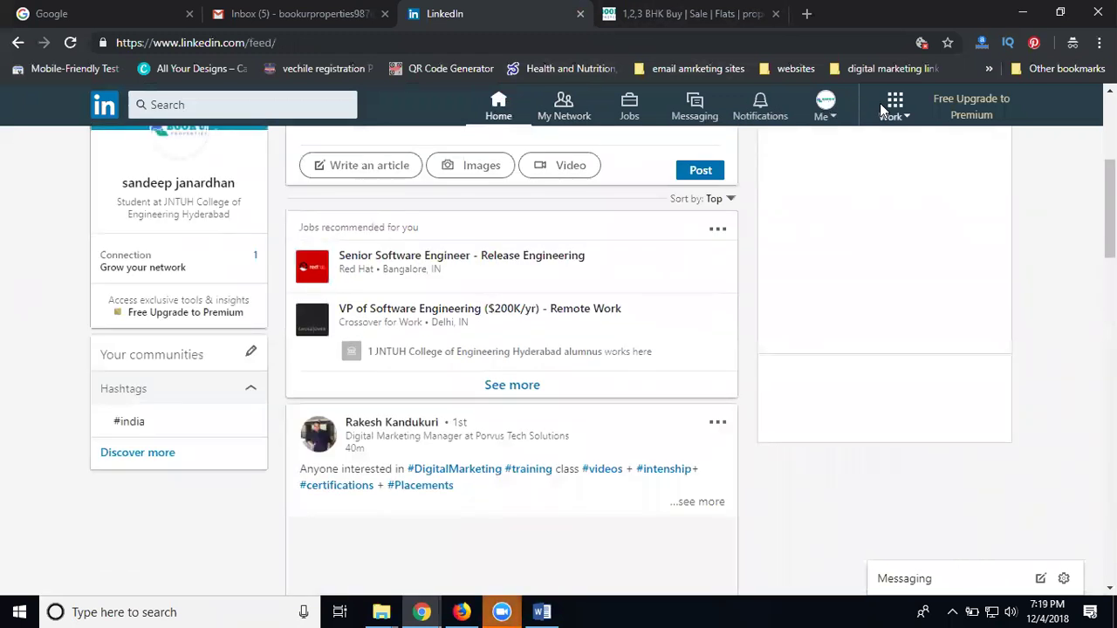
{"action": "left_click", "coordinate": [880, 103]}
{"action": "scroll", "coordinate": [913, 320], "scroll_direction": "down", "scroll_amount": 3}
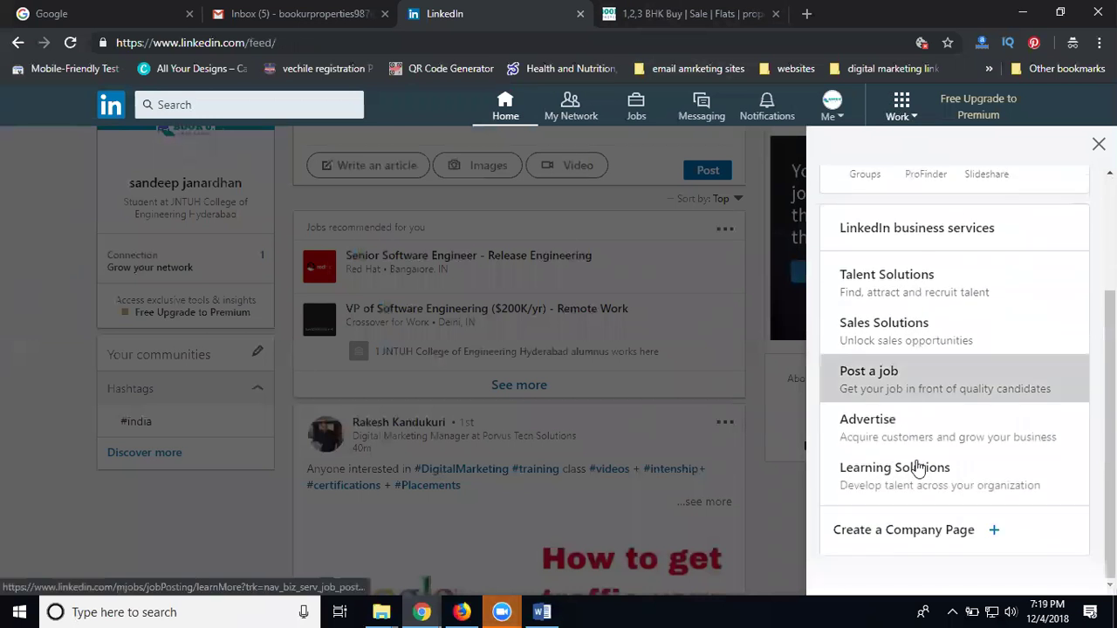
Start a Small business company page named 'Book U R properties'
{"action": "left_click", "coordinate": [921, 532]}
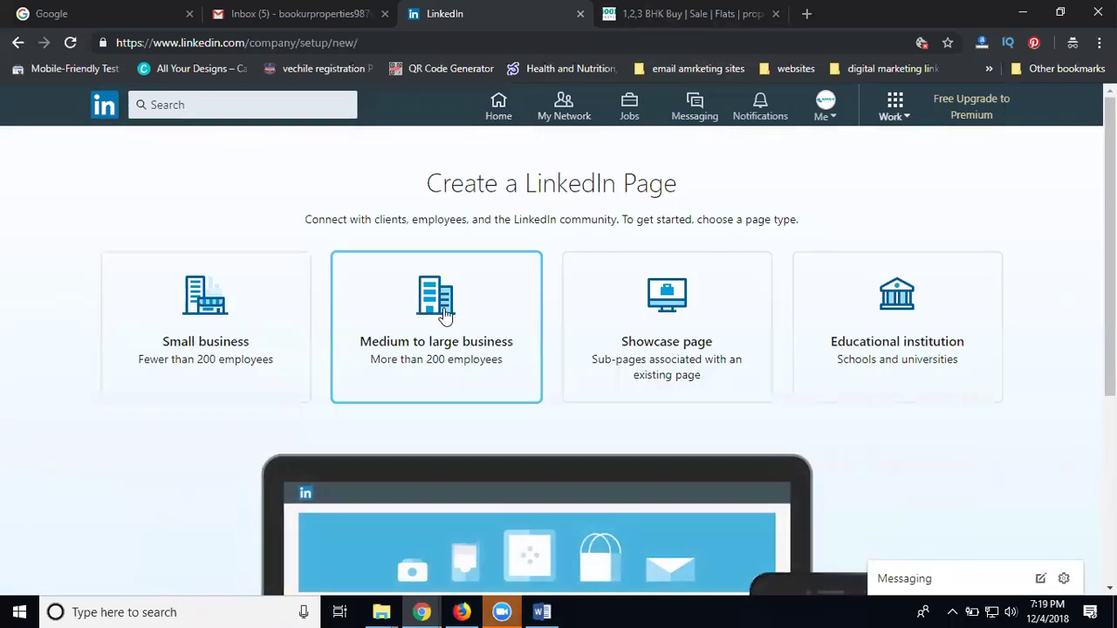
{"action": "left_click", "coordinate": [201, 310]}
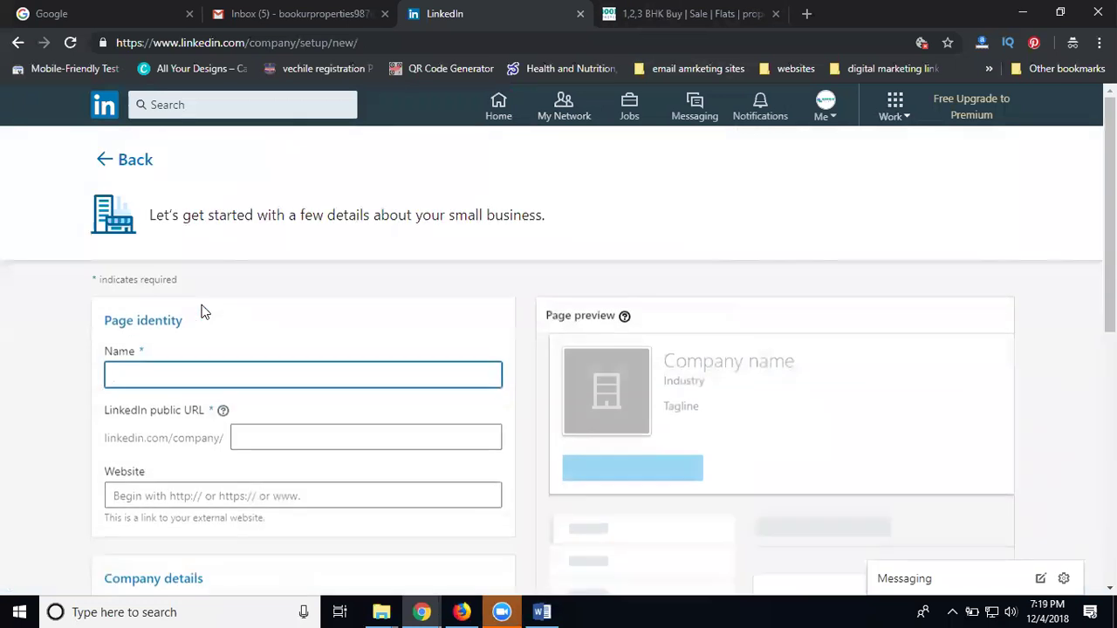
{"action": "type", "text": "Boo"}
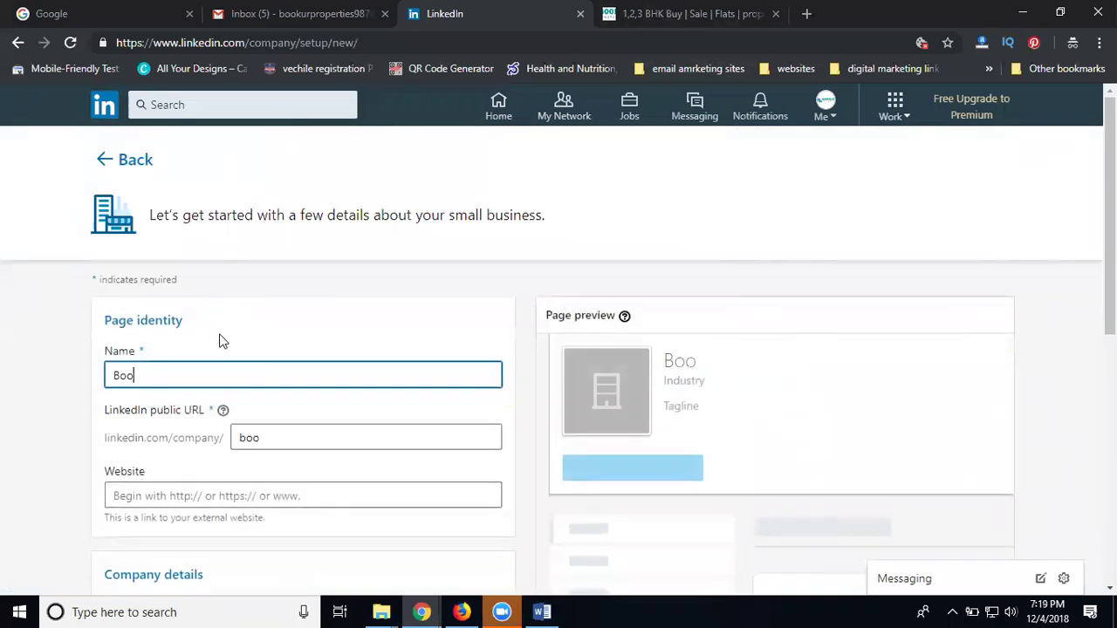
{"action": "type", "text": "k U R properties"}
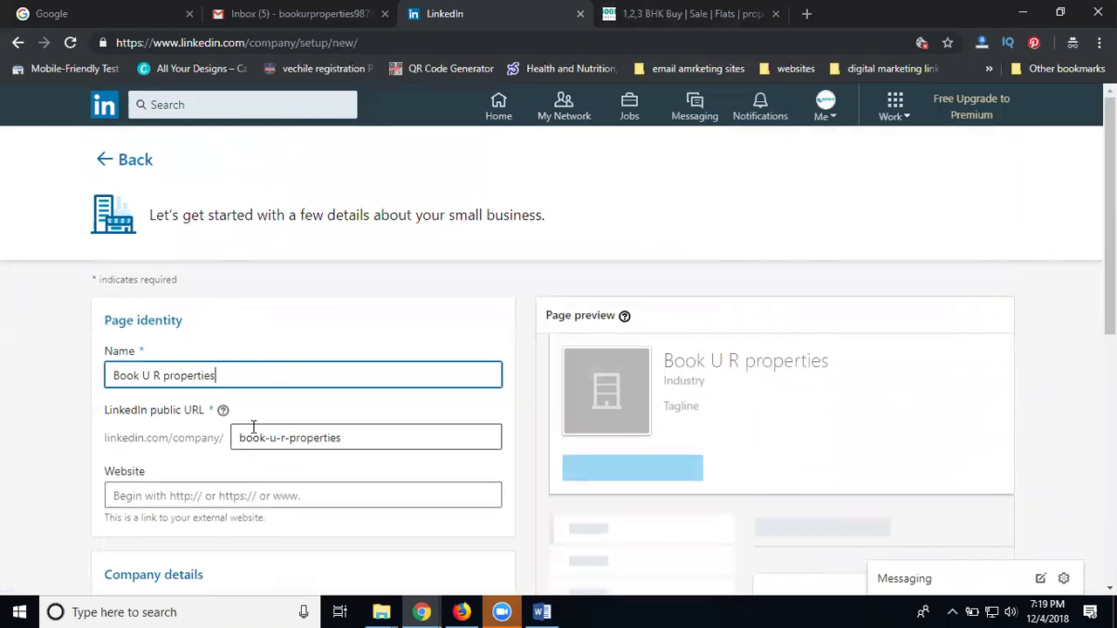
Remove the hyphens so the public URL reads bookurproperties, then switch to the company website tab
{"action": "left_click", "coordinate": [269, 440]}
{"action": "key", "text": "BackSpace"}
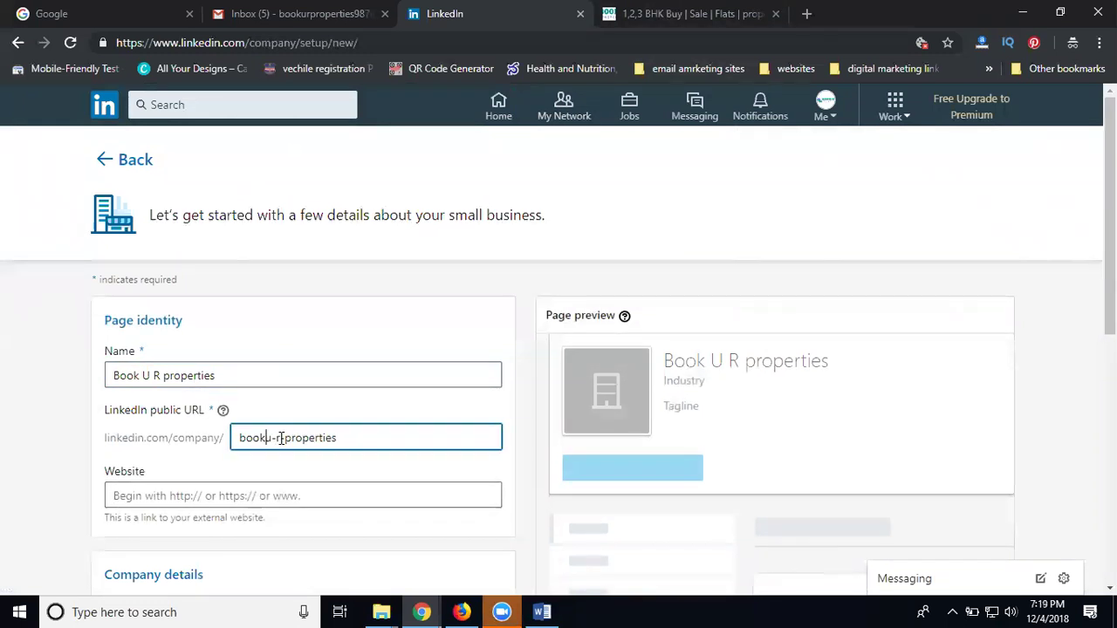
{"action": "key", "text": "BackSpace"}
{"action": "key", "text": "BackSpace"}
{"action": "scroll", "coordinate": [264, 428], "scroll_direction": "down", "scroll_amount": 3}
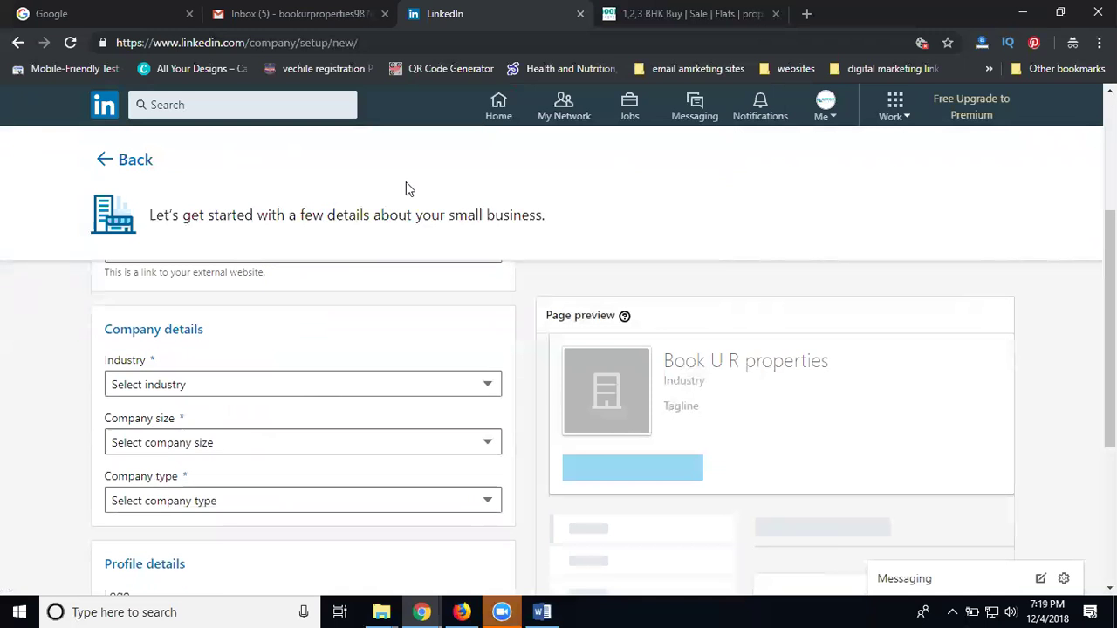
{"action": "left_click", "coordinate": [647, 13]}
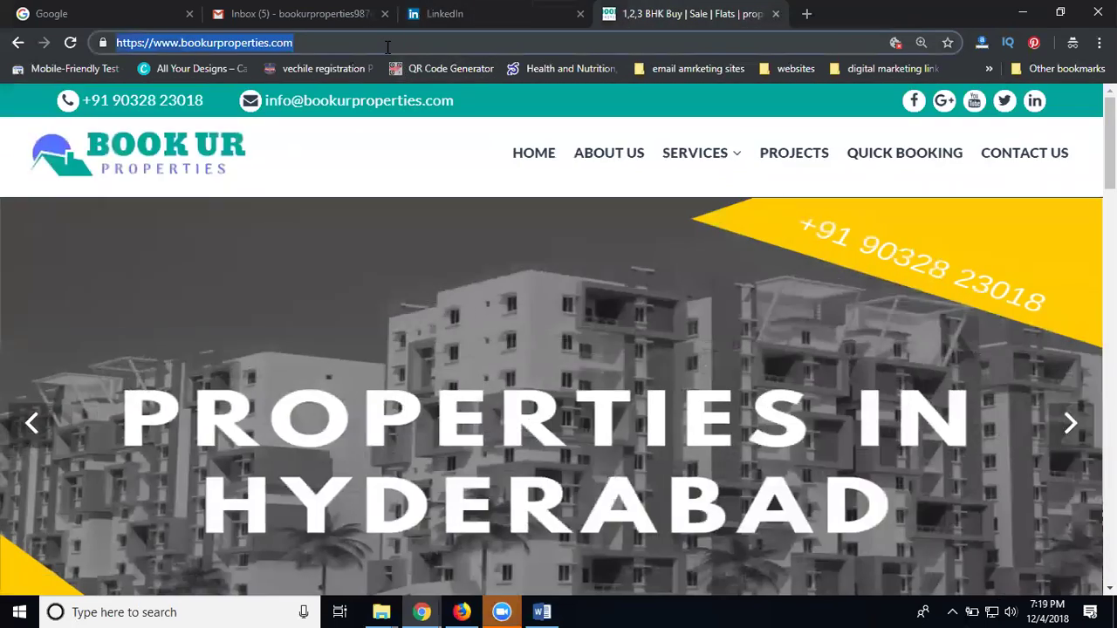
Return to the page setup form and select the company website field
{"action": "left_click", "coordinate": [455, 12]}
{"action": "scroll", "coordinate": [244, 398], "scroll_direction": "up", "scroll_amount": 1}
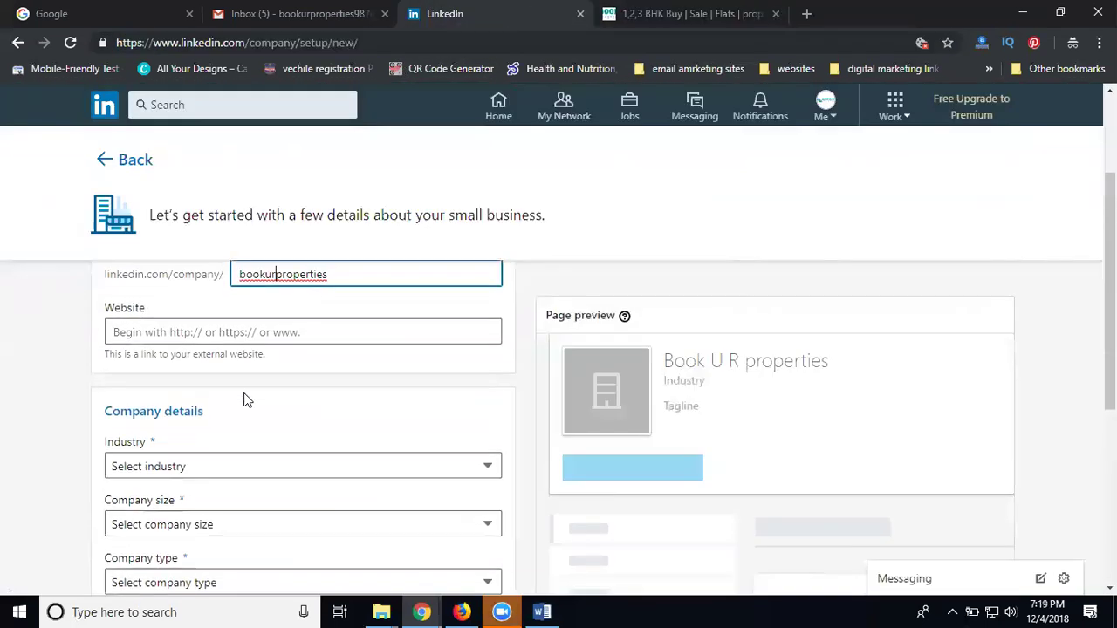
{"action": "left_click", "coordinate": [253, 331]}
{"action": "scroll", "coordinate": [122, 358], "scroll_direction": "down", "scroll_amount": 2}
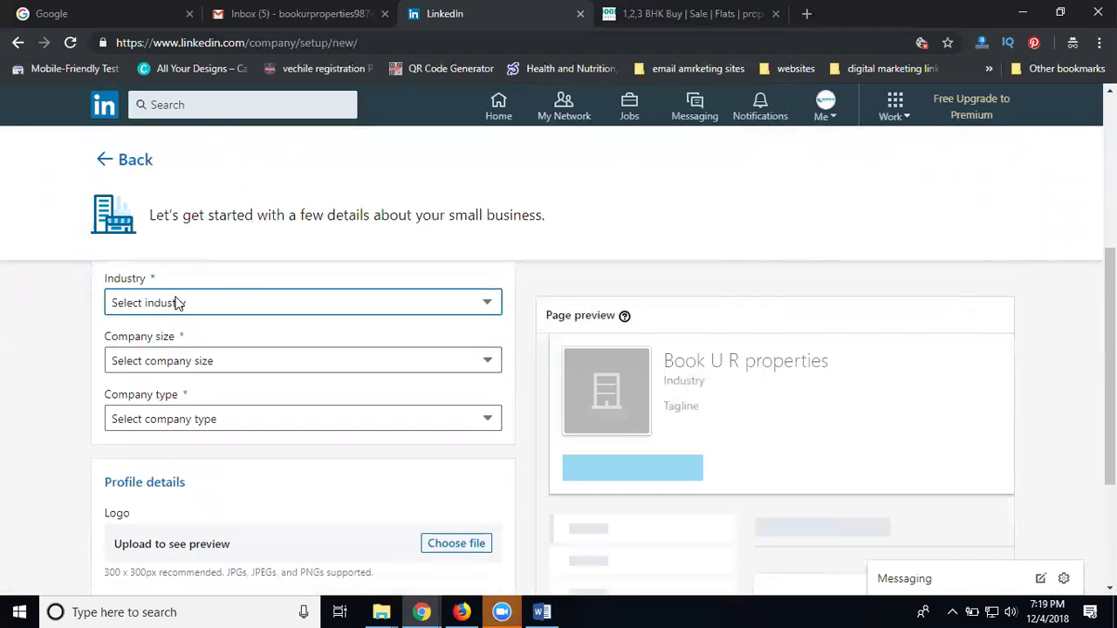
Set industry to Real Estate, company size to 2–10 employees, and type to Public company
{"action": "left_click", "coordinate": [177, 303]}
{"action": "key", "text": "r"}
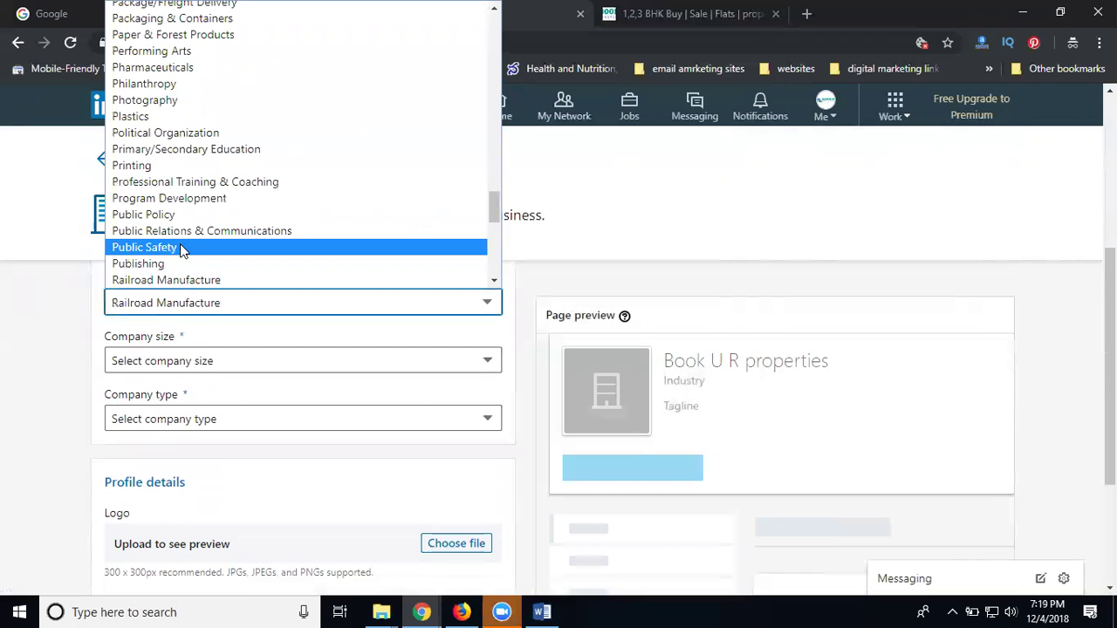
{"action": "scroll", "coordinate": [175, 226], "scroll_direction": "down", "scroll_amount": 3}
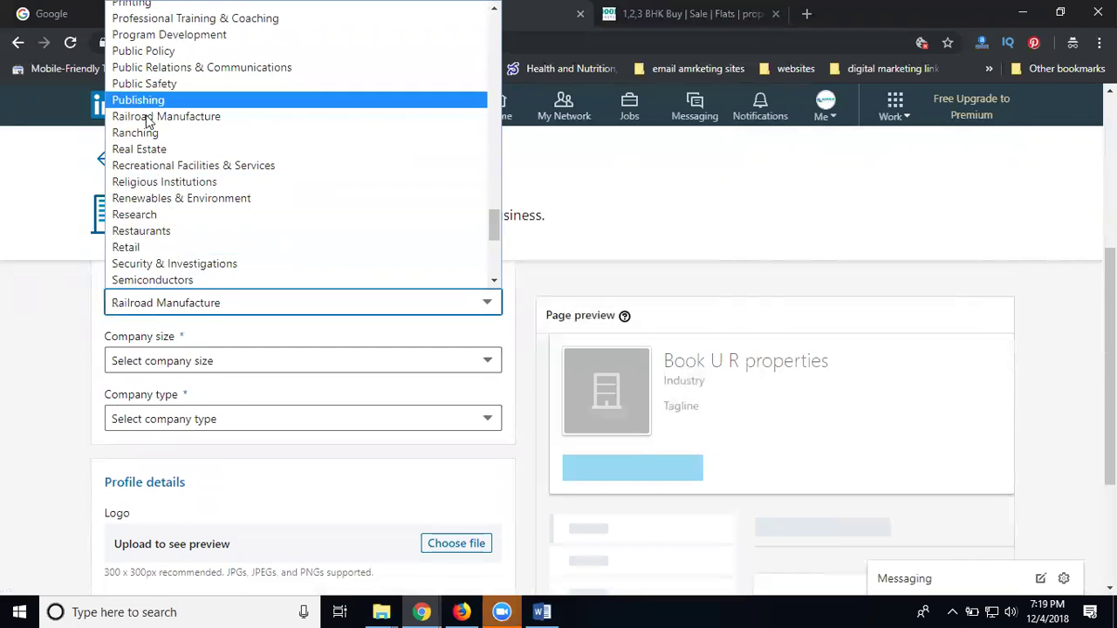
{"action": "left_click", "coordinate": [146, 149]}
{"action": "left_click", "coordinate": [174, 361]}
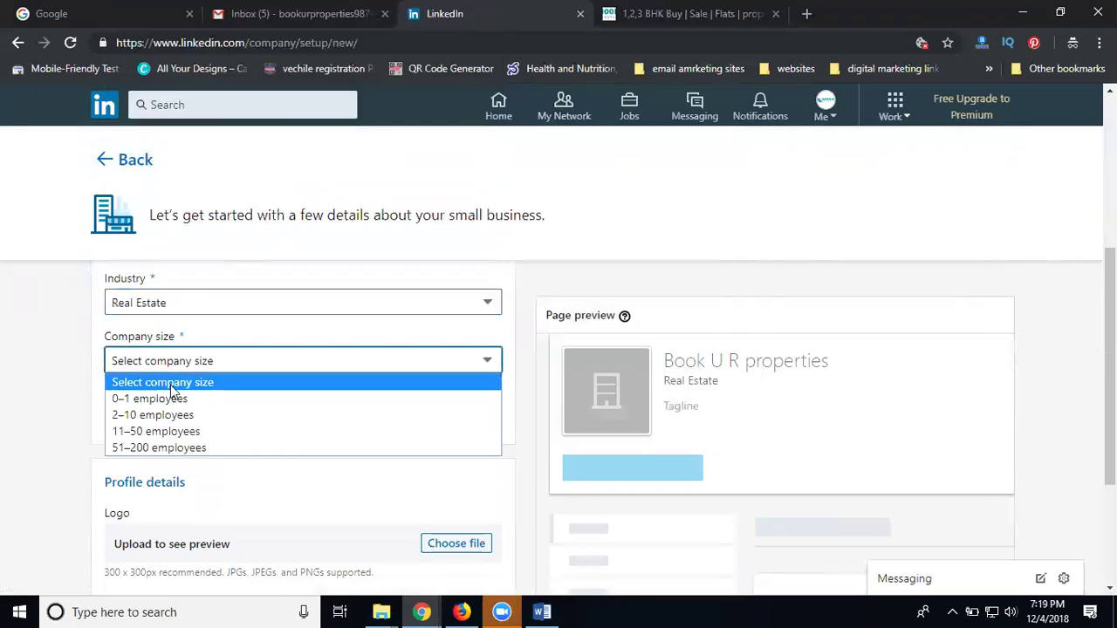
{"action": "left_click", "coordinate": [171, 416]}
{"action": "left_click", "coordinate": [170, 419]}
{"action": "left_click", "coordinate": [157, 457]}
{"action": "scroll", "coordinate": [65, 353], "scroll_direction": "down", "scroll_amount": 1}
{"action": "scroll", "coordinate": [66, 356], "scroll_direction": "down", "scroll_amount": 2}
Upload the book ur properties logo and confirm being the company's official representative
{"action": "left_click", "coordinate": [461, 381]}
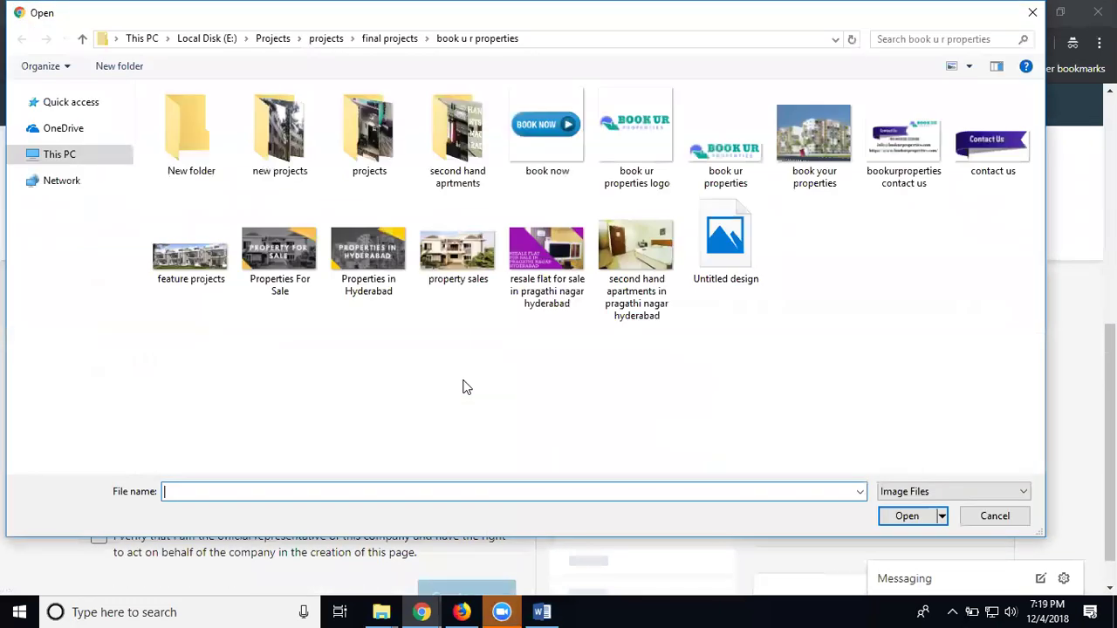
{"action": "left_click", "coordinate": [635, 139]}
{"action": "double_click", "coordinate": [636, 140]}
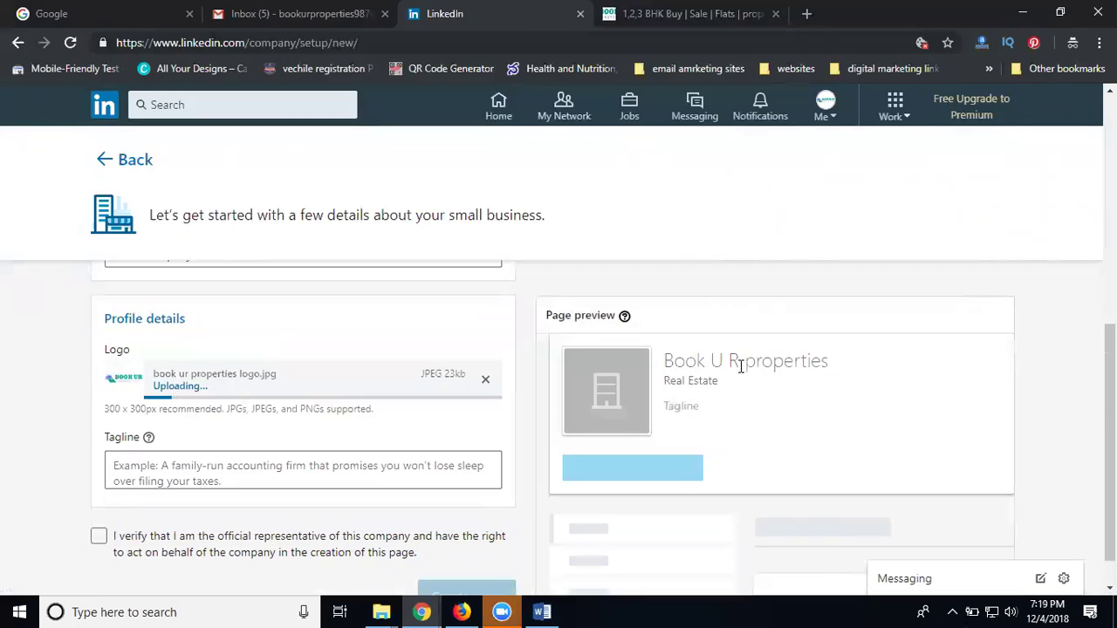
{"action": "left_click", "coordinate": [98, 536]}
Enter the tagline 'Book Your Properties in Hyderabad'
{"action": "left_click", "coordinate": [180, 470]}
{"action": "type", "text": "B"}
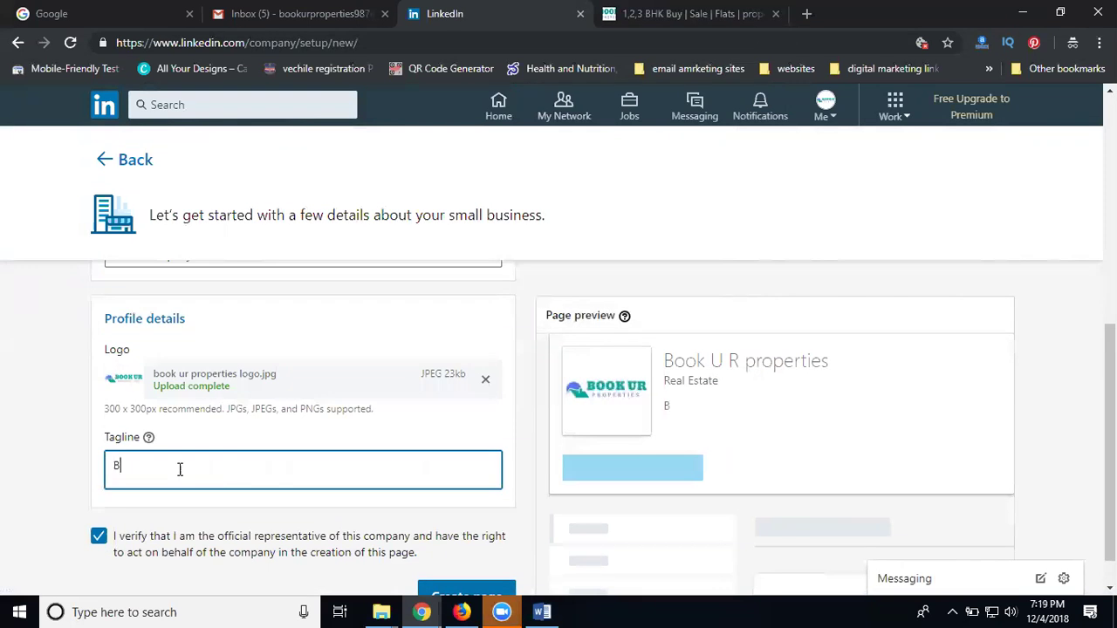
{"action": "type", "text": "ook Your Propert"}
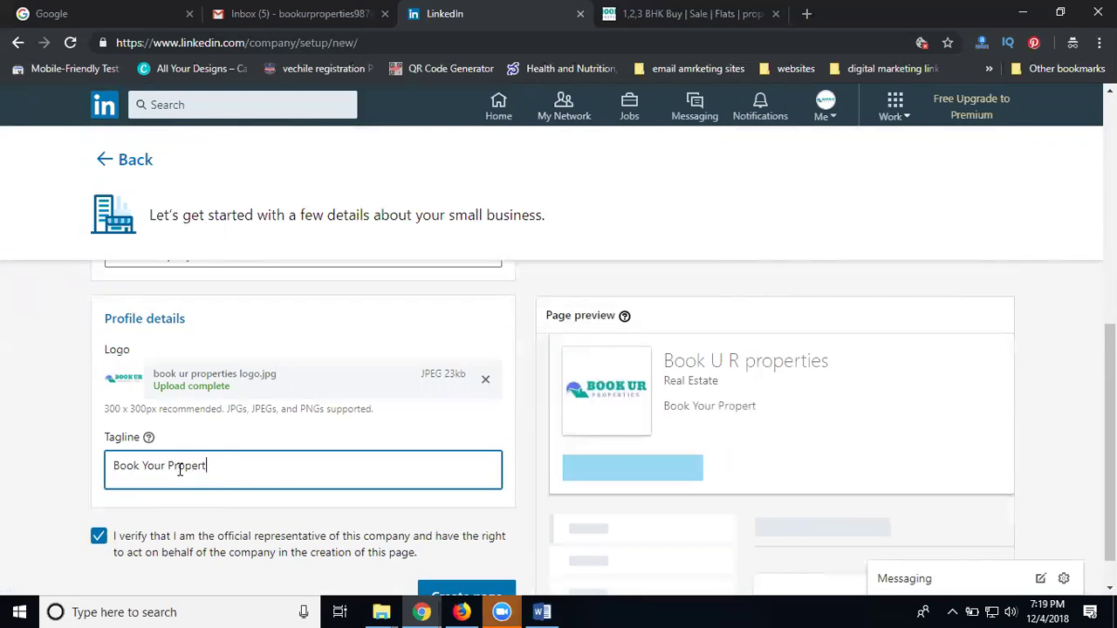
{"action": "type", "text": "ies in Hyderabad"}
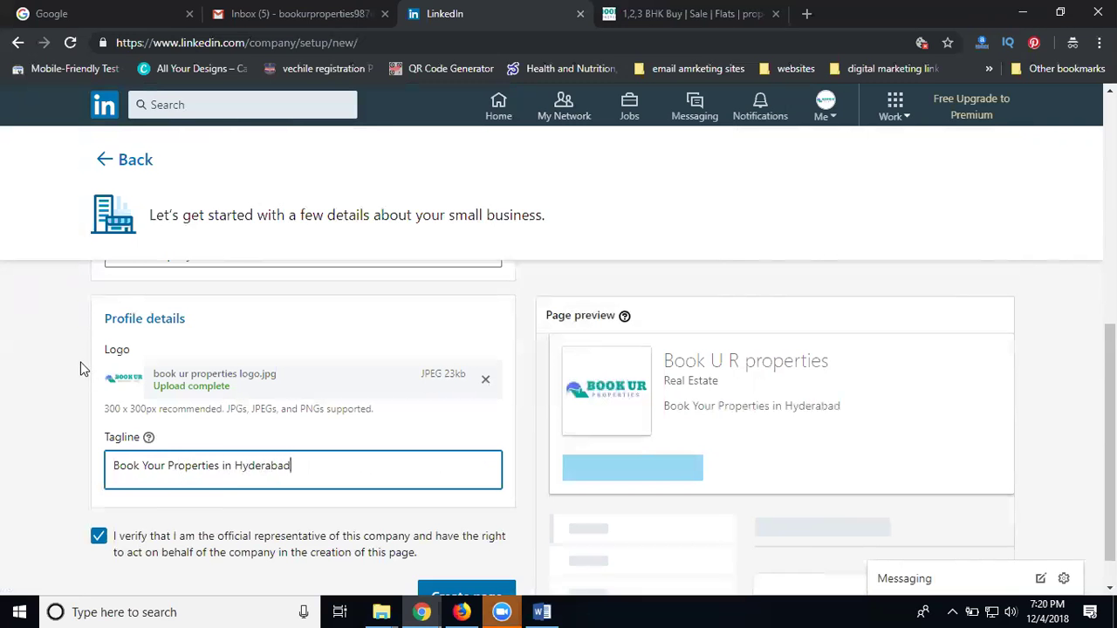
{"action": "scroll", "coordinate": [80, 367], "scroll_direction": "down", "scroll_amount": 1}
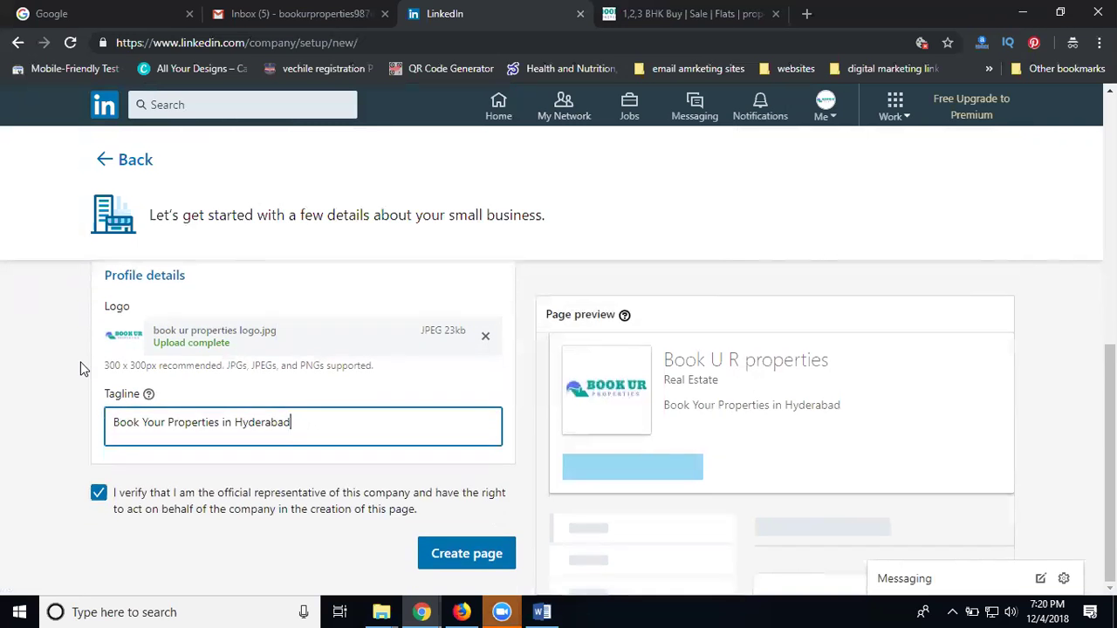
Submit the Book U R properties page, get the error, and switch to LinkedIn in Firefox
{"action": "left_click", "coordinate": [446, 550]}
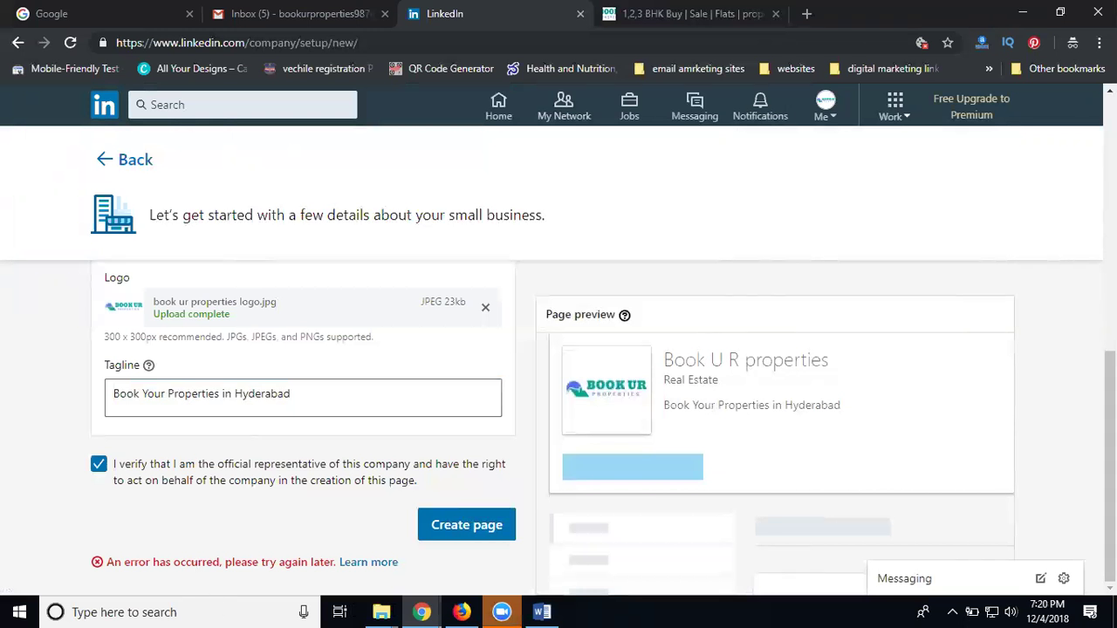
{"action": "left_click", "coordinate": [463, 611]}
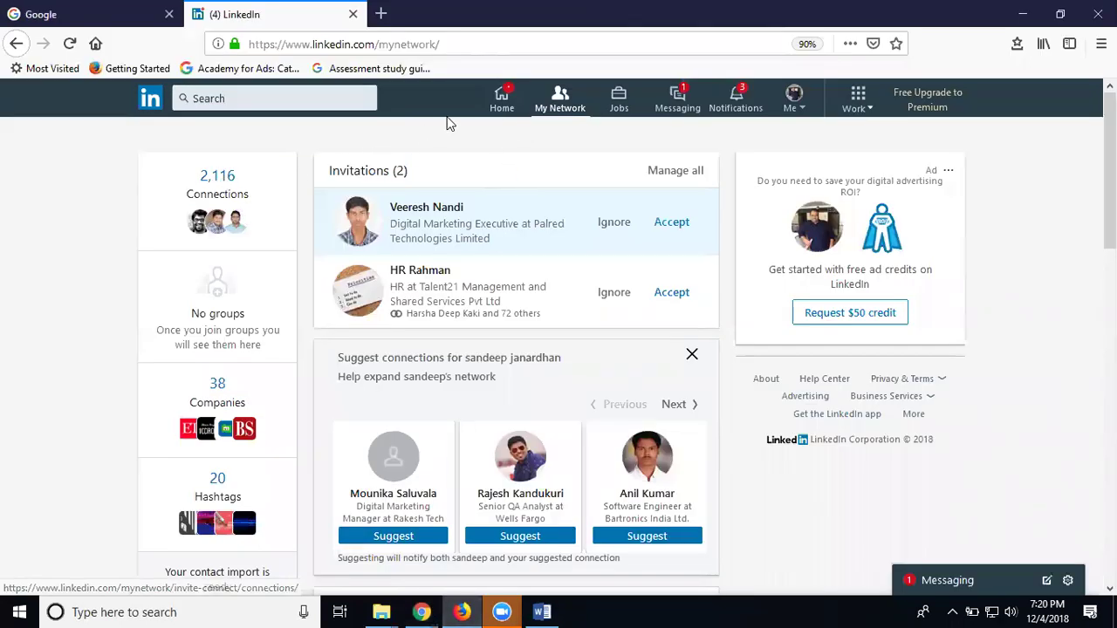
From the Firefox home feed, open Create a Company Page and select the Company Name field
{"action": "left_click", "coordinate": [491, 102]}
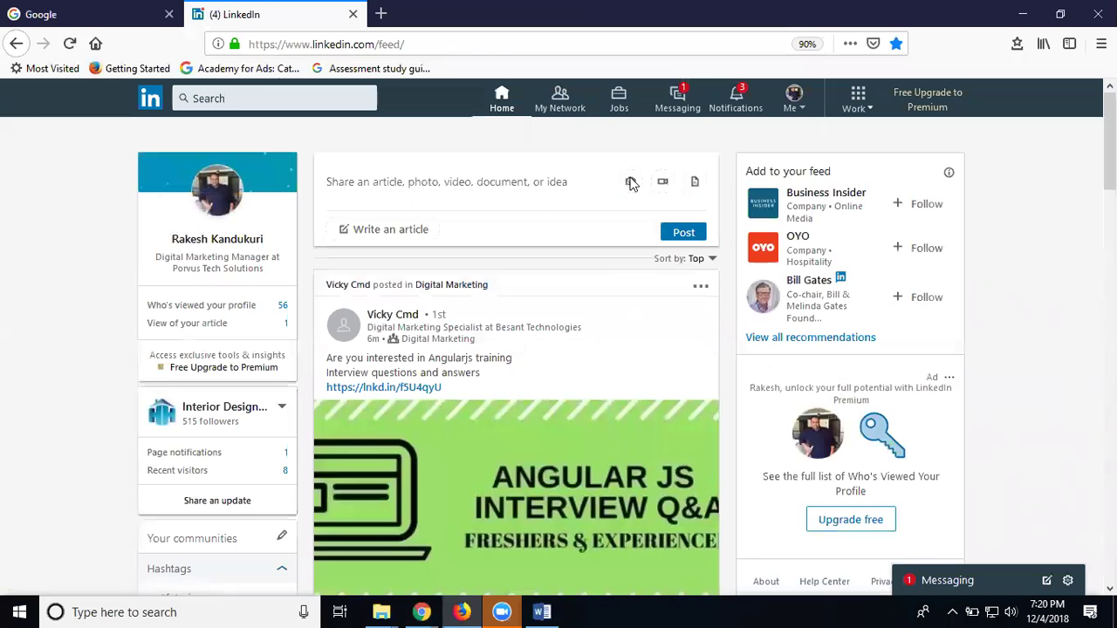
{"action": "left_click", "coordinate": [856, 104]}
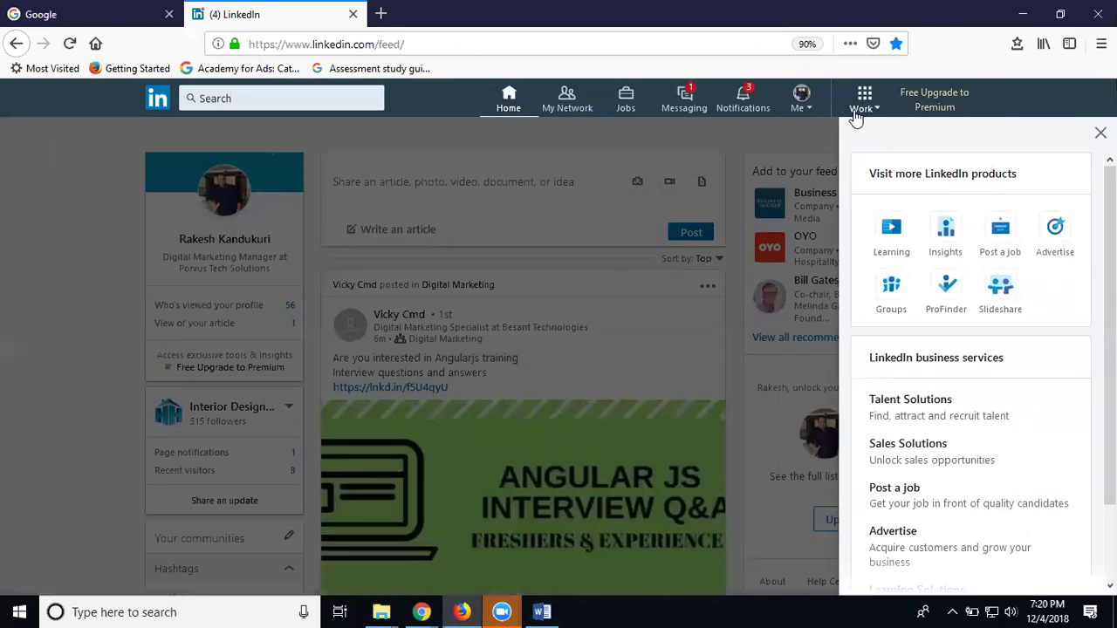
{"action": "scroll", "coordinate": [962, 539], "scroll_direction": "down", "scroll_amount": 2}
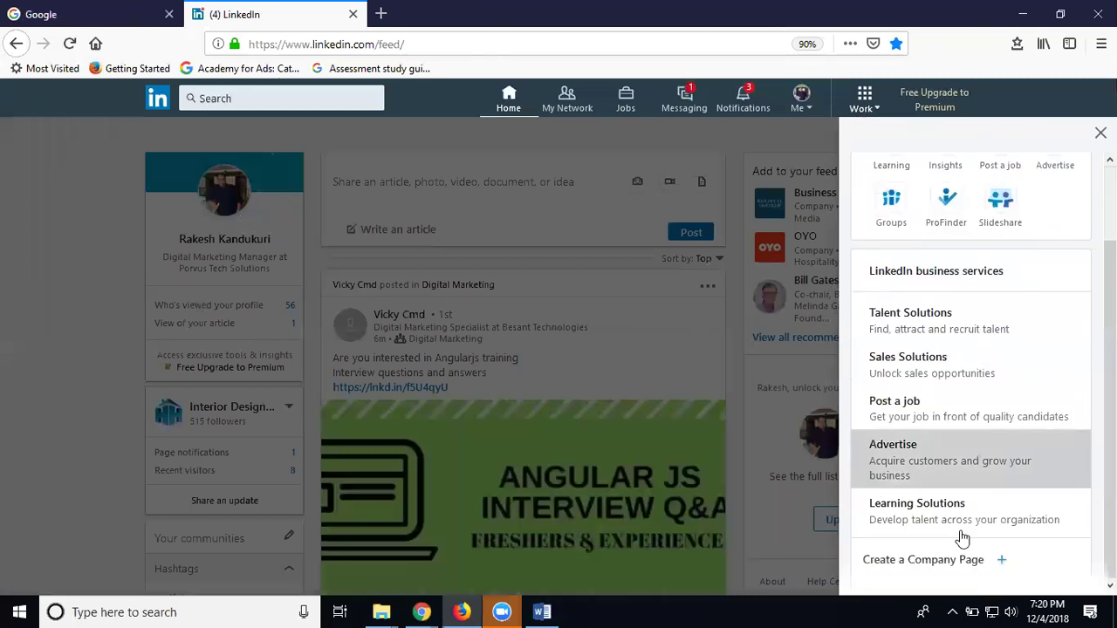
{"action": "left_click", "coordinate": [913, 572]}
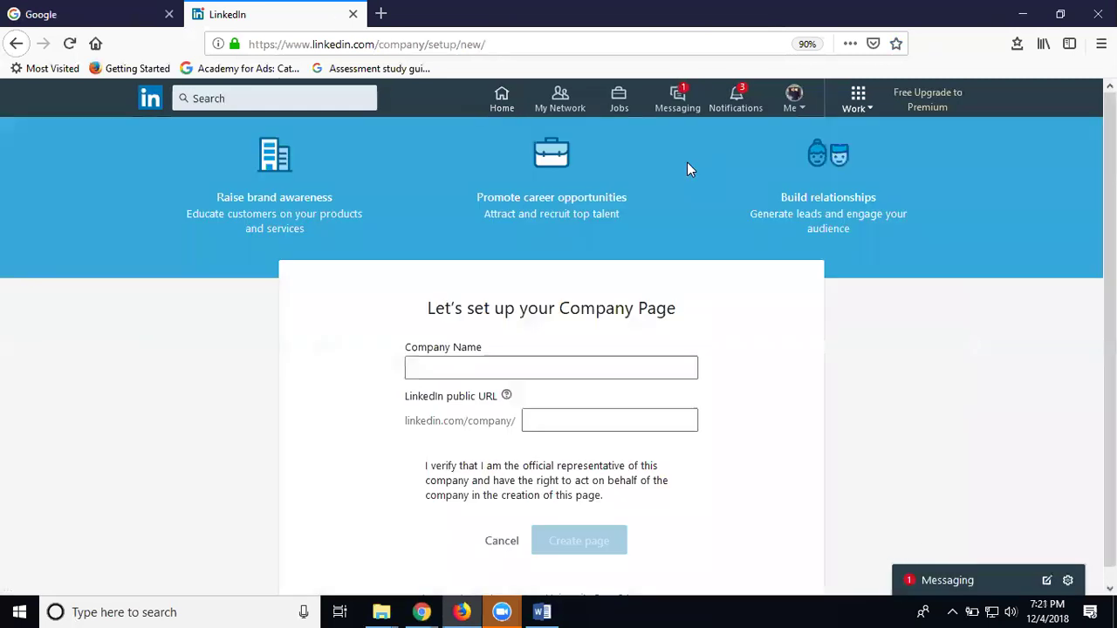
{"action": "left_click", "coordinate": [466, 375]}
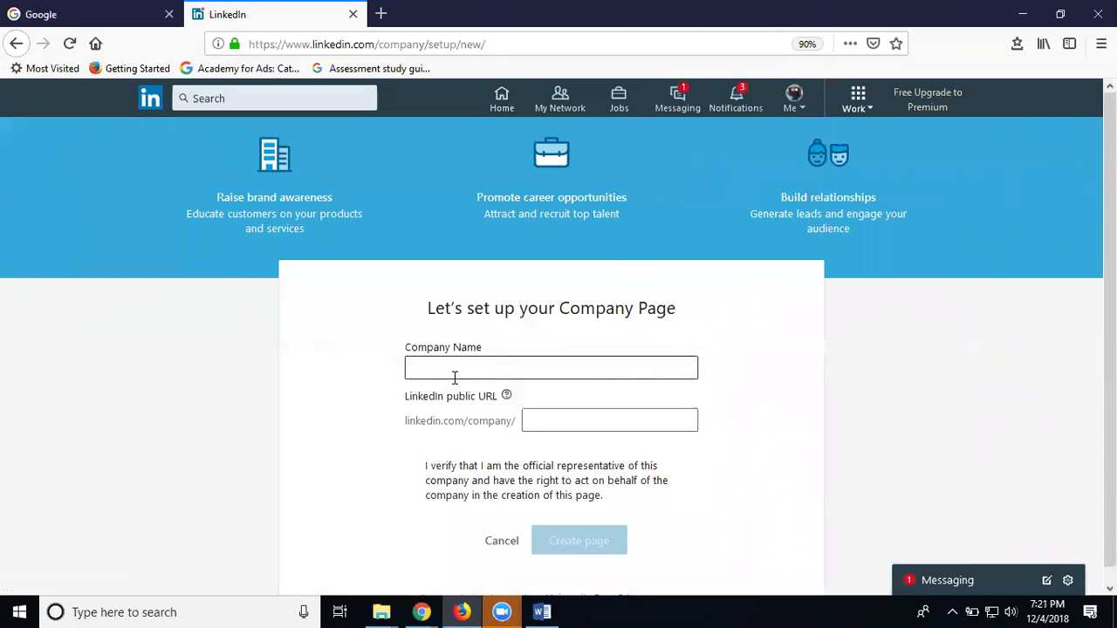
Enter the company name 'Book U R Properties' and edit the public URL to bookurproperties
{"action": "left_click", "coordinate": [457, 364]}
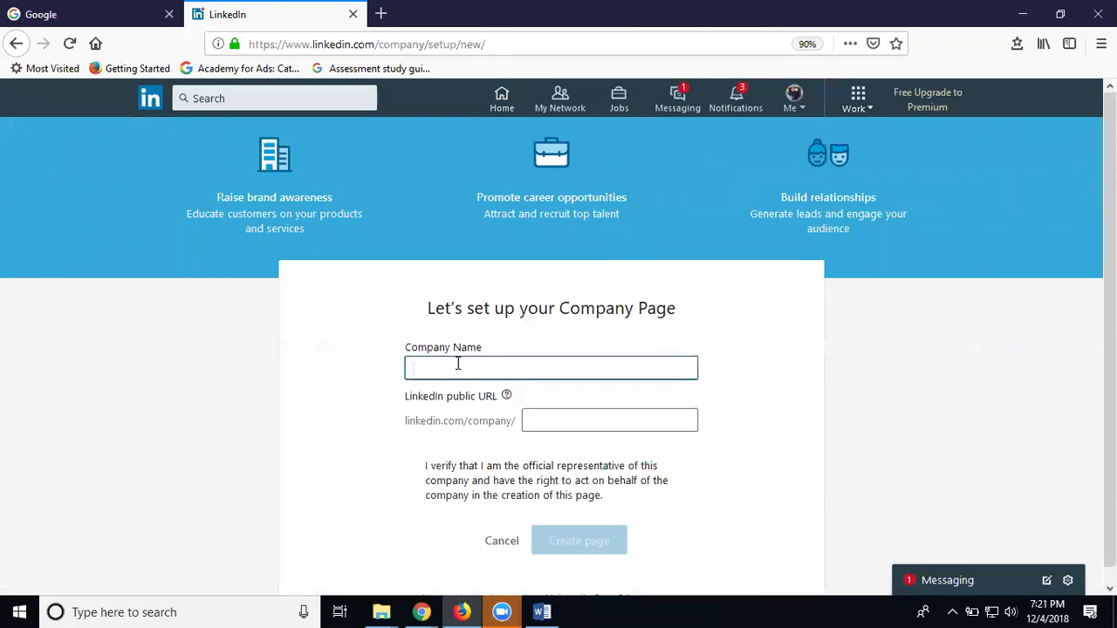
{"action": "type", "text": "Book U R Properties"}
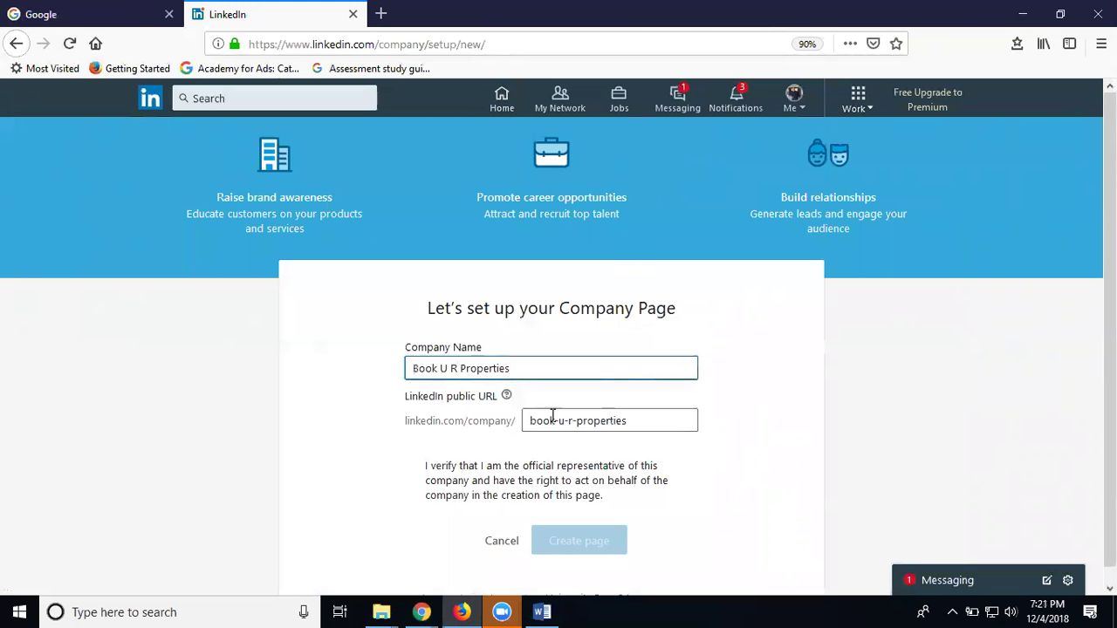
{"action": "left_click", "coordinate": [555, 420]}
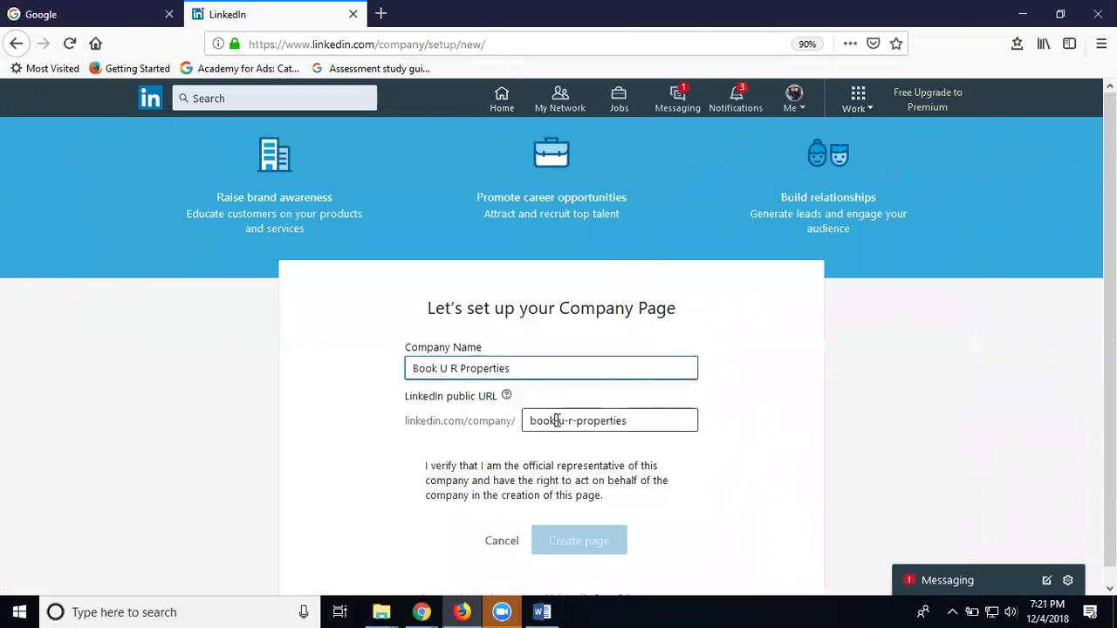
{"action": "left_click", "coordinate": [572, 421]}
{"action": "key", "text": "BackSpace"}
{"action": "key", "text": "BackSpace"}
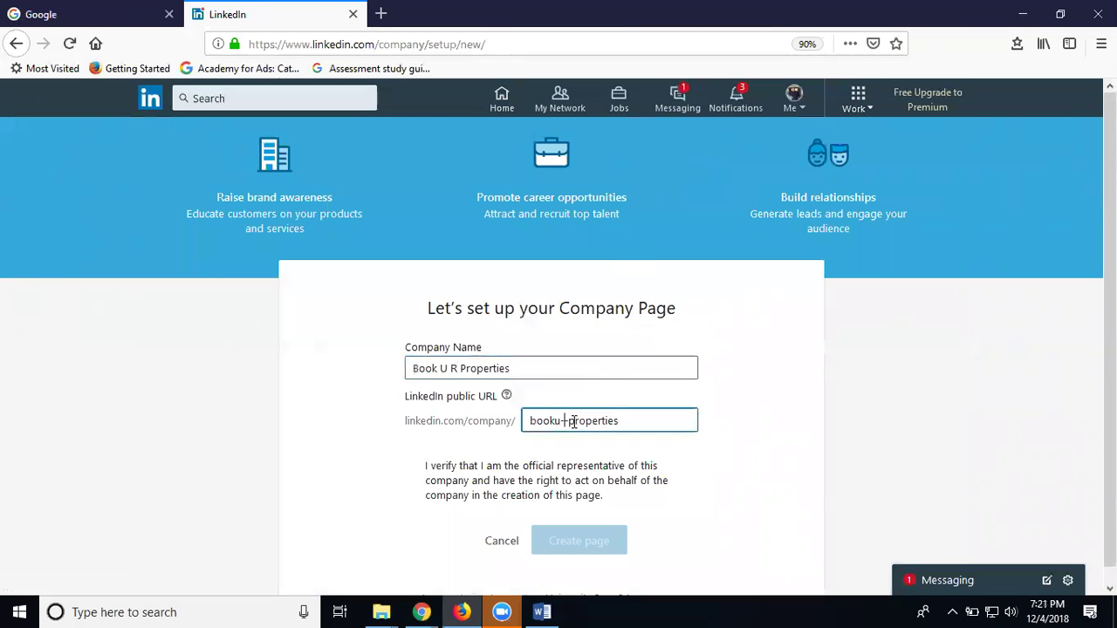
{"action": "type", "text": "-"}
{"action": "key", "text": "BackSpace"}
{"action": "key", "text": "BackSpace"}
{"action": "type", "text": "r"}
Tick the official representative verification and create the page
{"action": "scroll", "coordinate": [489, 436], "scroll_direction": "down", "scroll_amount": 1}
{"action": "left_click", "coordinate": [419, 454]}
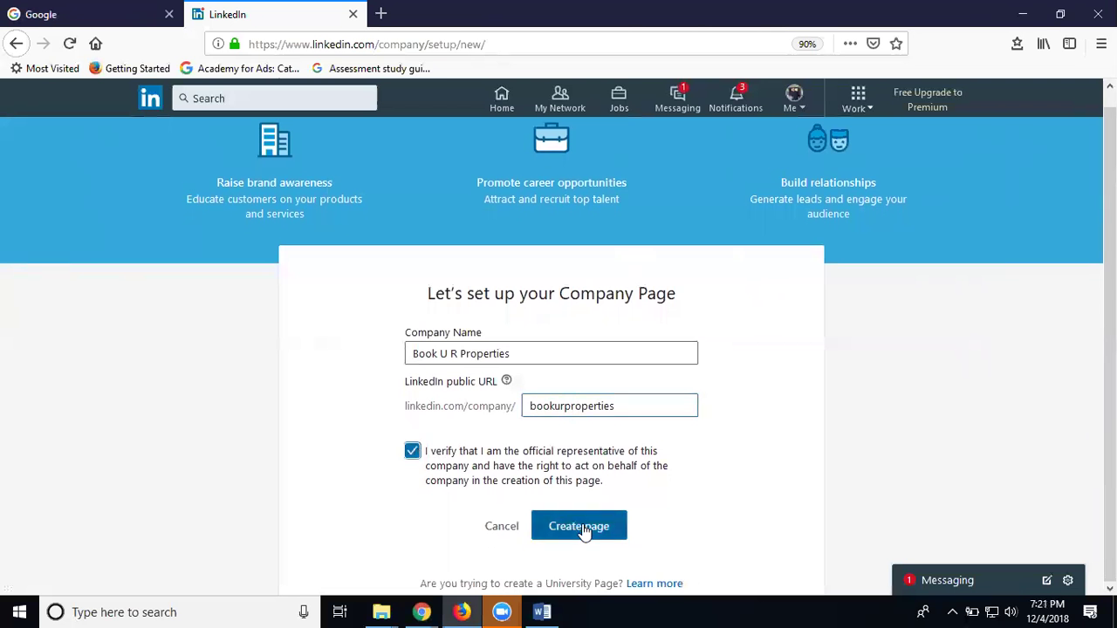
{"action": "left_click", "coordinate": [581, 526]}
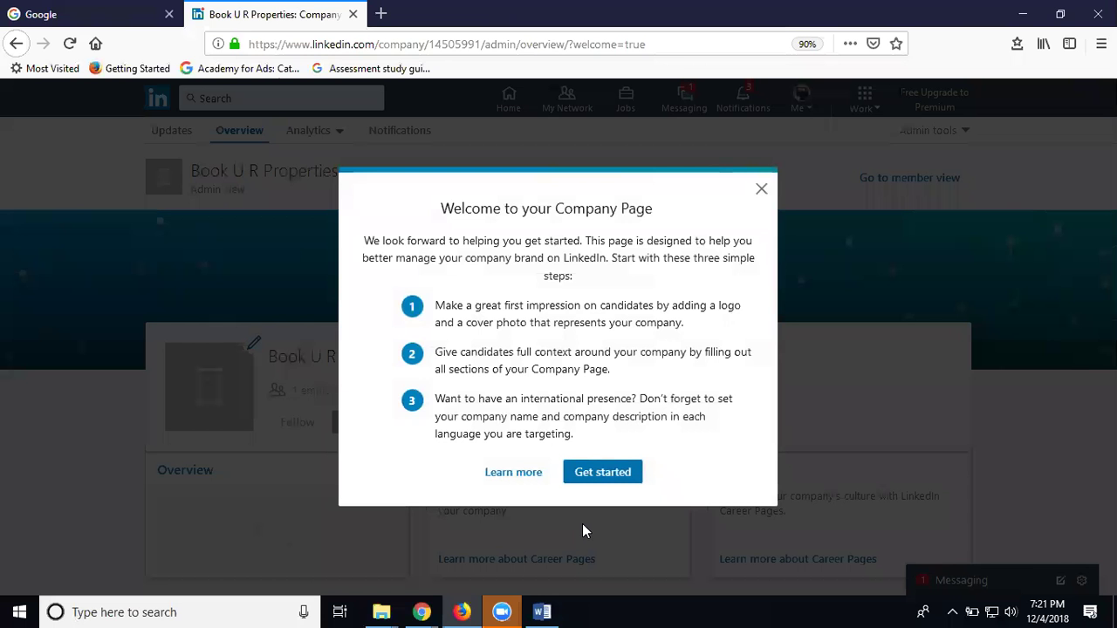
Dismiss the welcome dialog and choose Upload logo from the logo edit options
{"action": "left_click", "coordinate": [572, 474]}
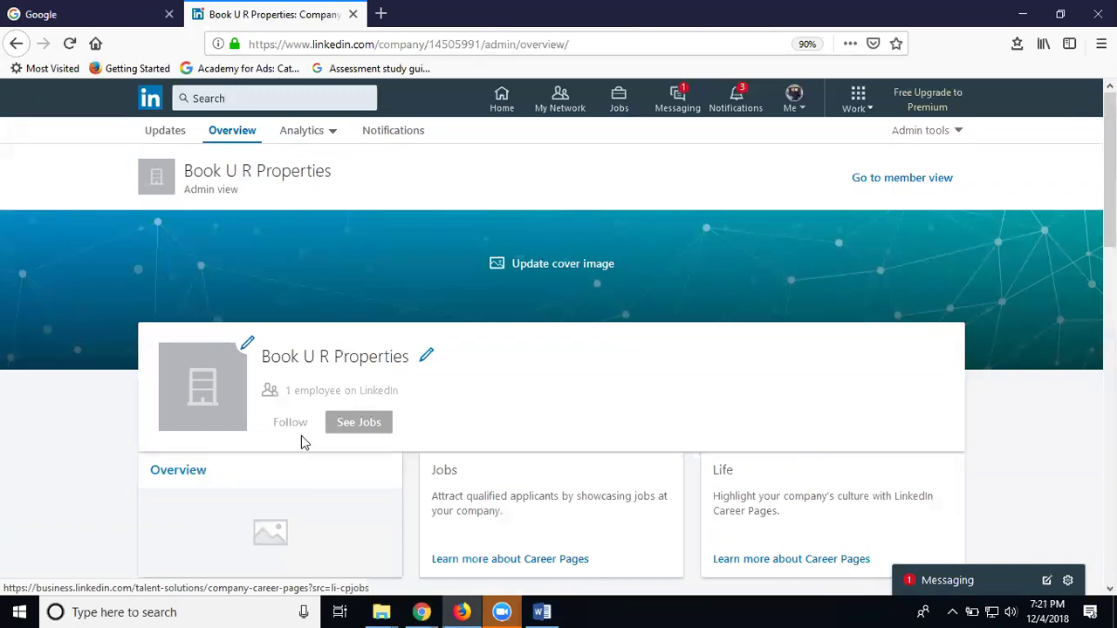
{"action": "left_click", "coordinate": [247, 344]}
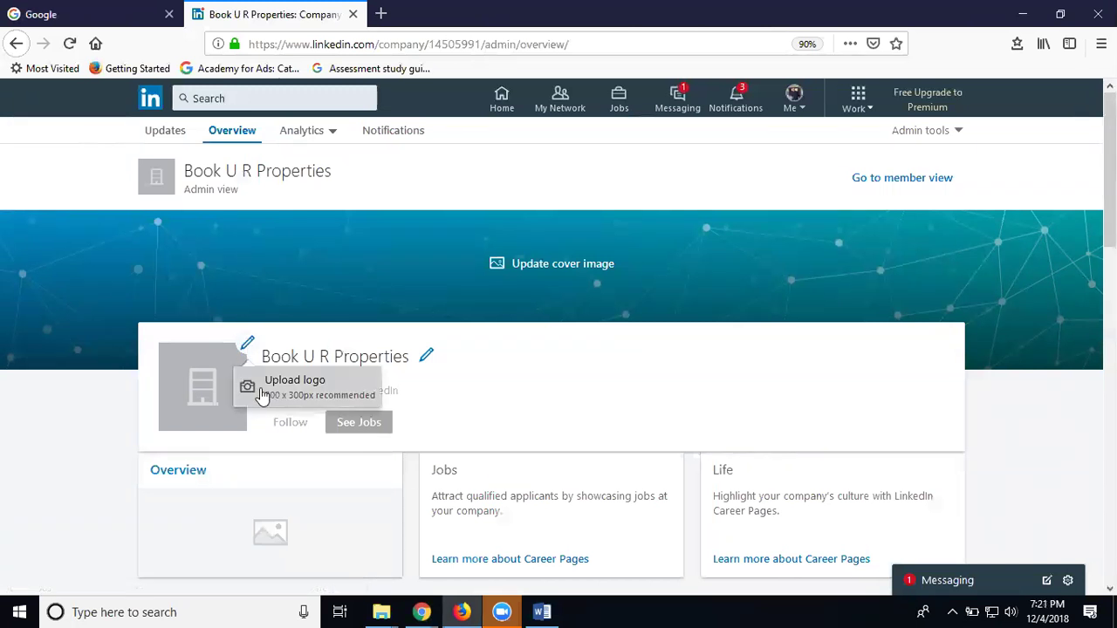
{"action": "left_click", "coordinate": [258, 390]}
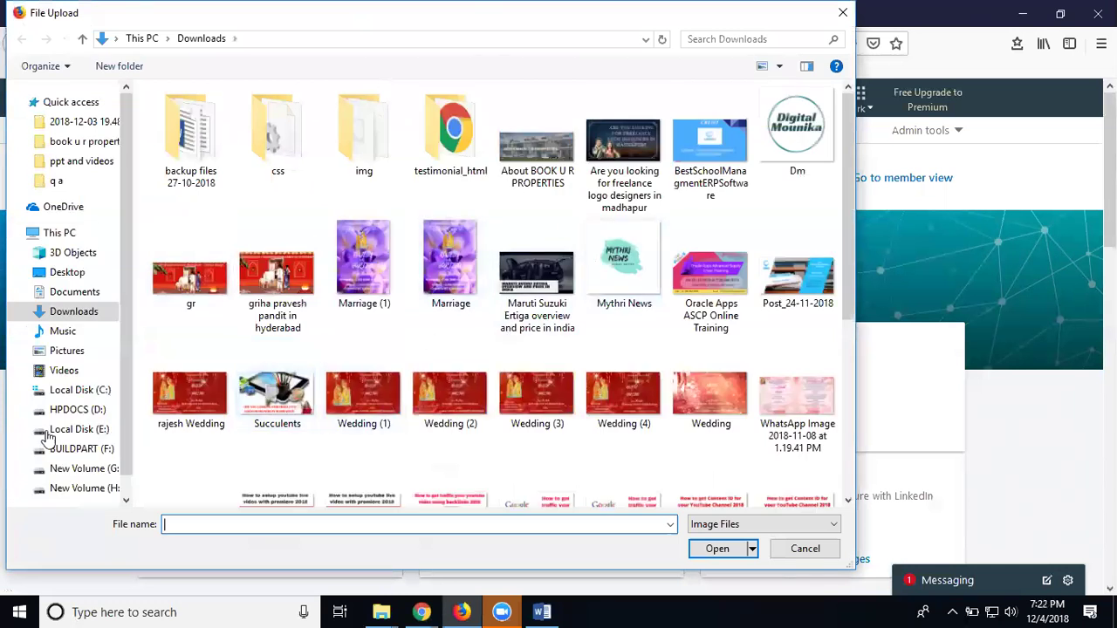
Pick the book ur properties logo from E:\Projects\projects\final projects\book u r properties
{"action": "left_click", "coordinate": [78, 432]}
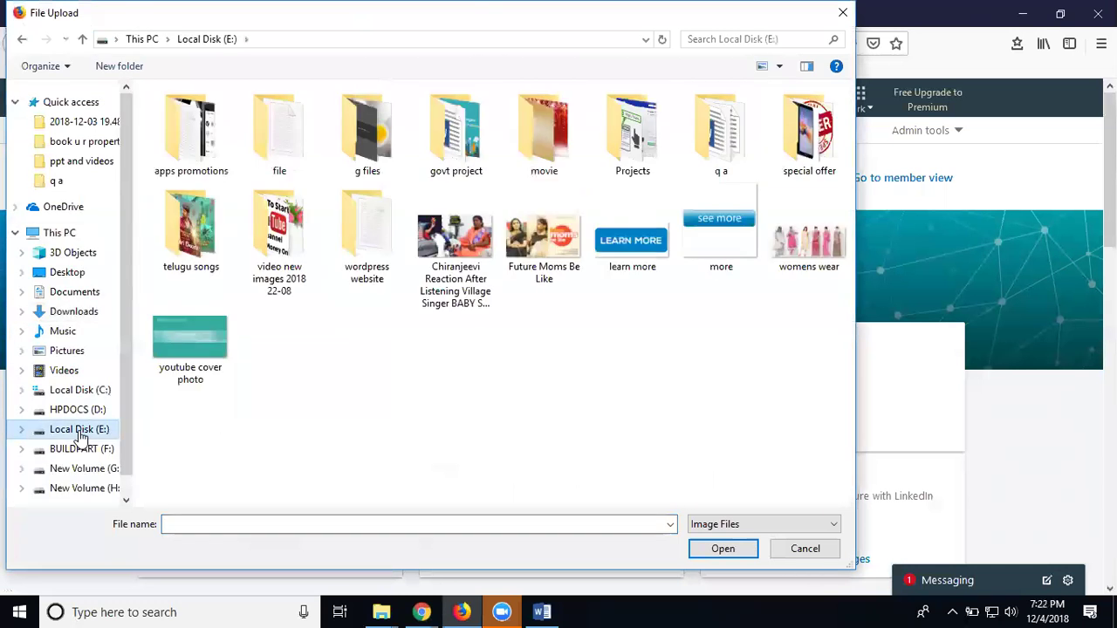
{"action": "double_click", "coordinate": [597, 158]}
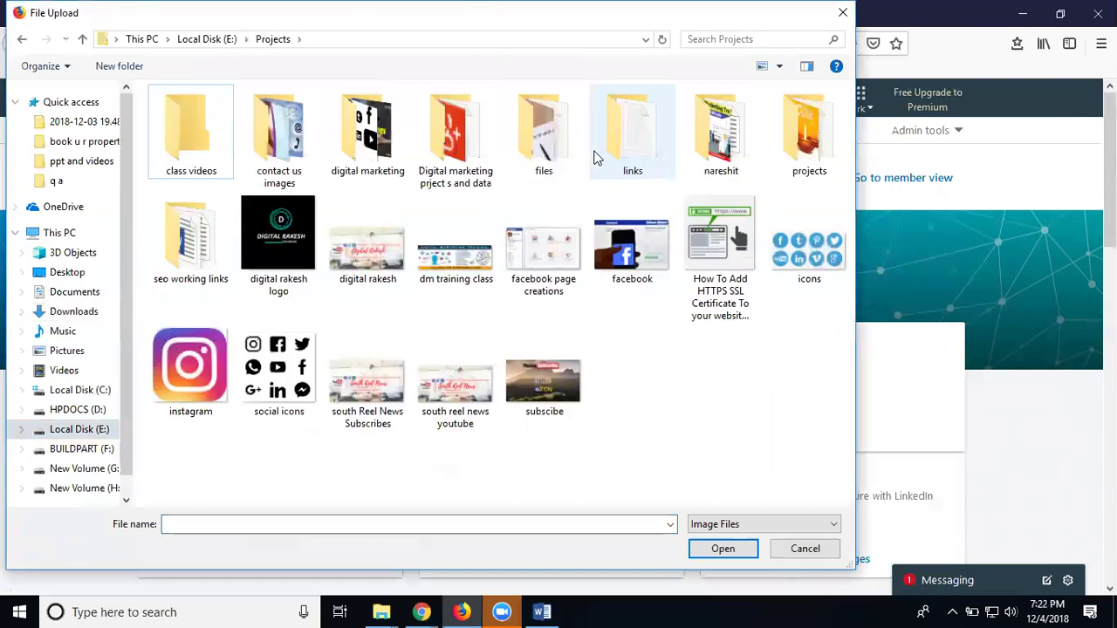
{"action": "double_click", "coordinate": [805, 131]}
{"action": "double_click", "coordinate": [288, 159]}
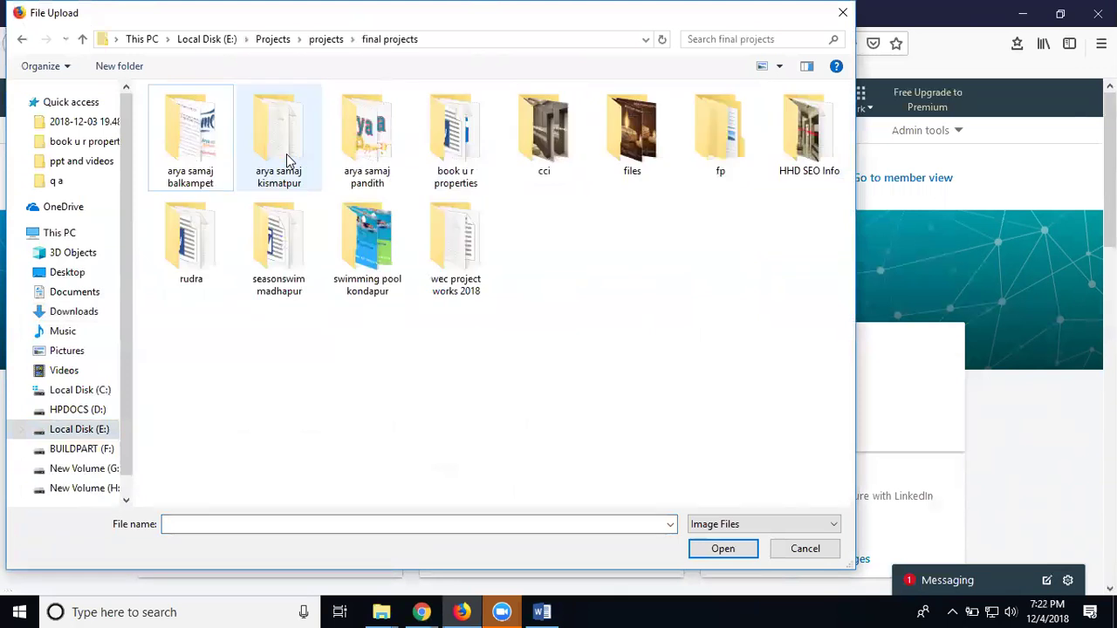
{"action": "double_click", "coordinate": [453, 163]}
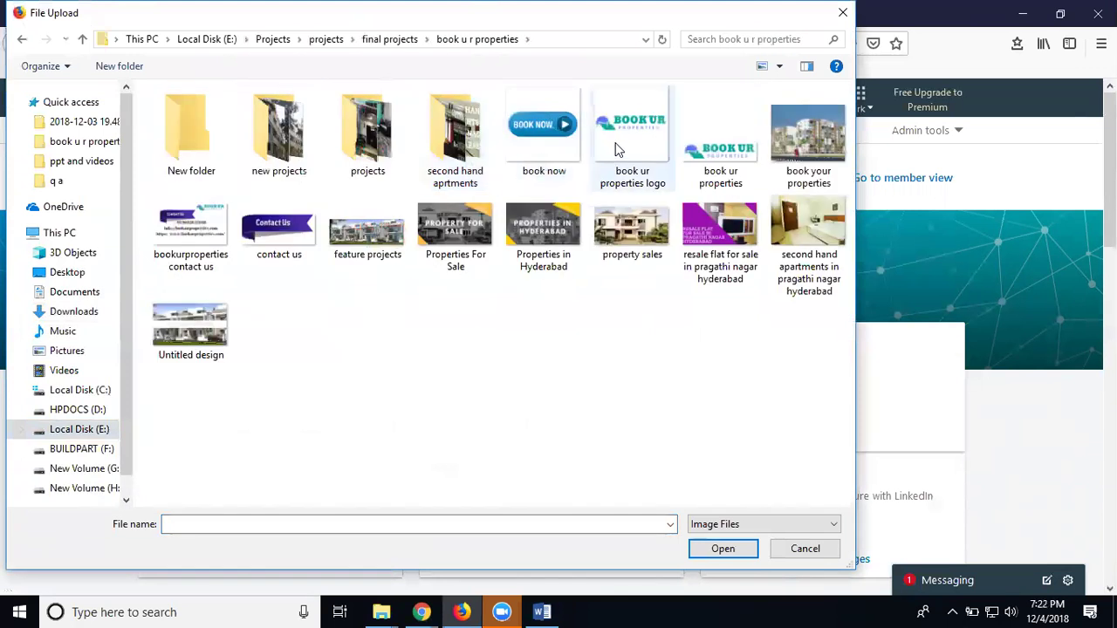
{"action": "double_click", "coordinate": [625, 154]}
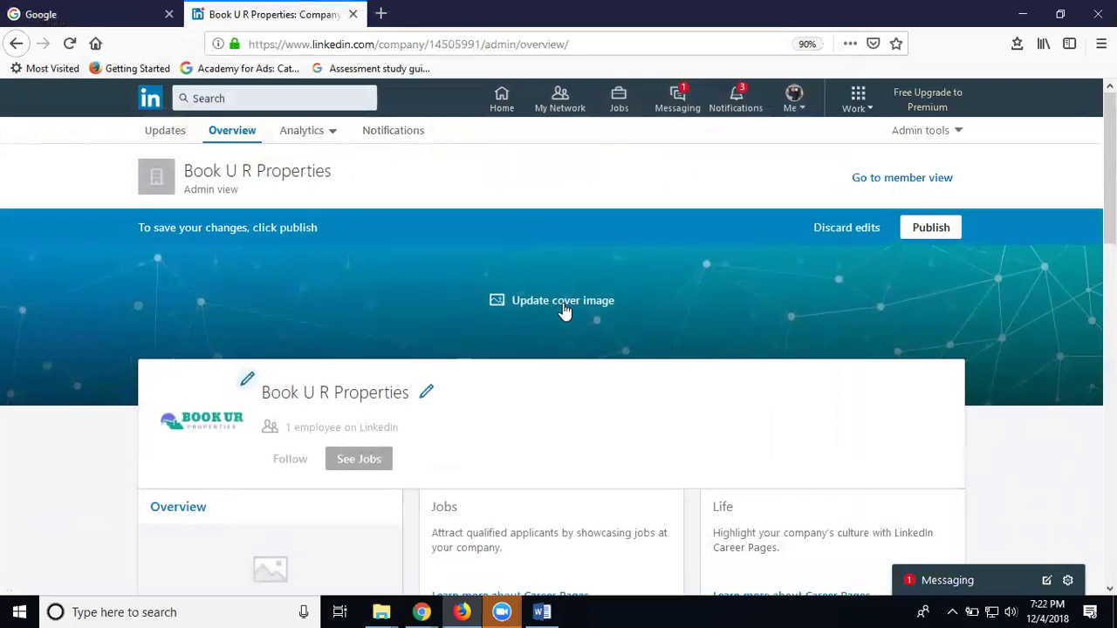
Open the cover image upload option in the page editor
{"action": "scroll", "coordinate": [563, 288], "scroll_direction": "down", "scroll_amount": 1}
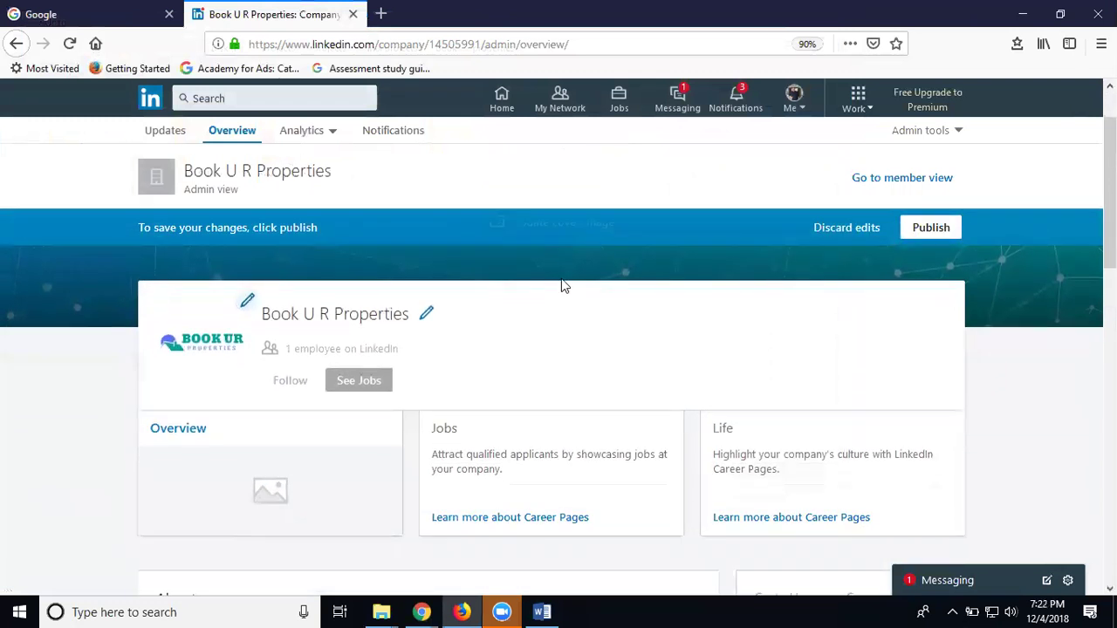
{"action": "scroll", "coordinate": [563, 286], "scroll_direction": "up", "scroll_amount": 1}
{"action": "left_click", "coordinate": [564, 306]}
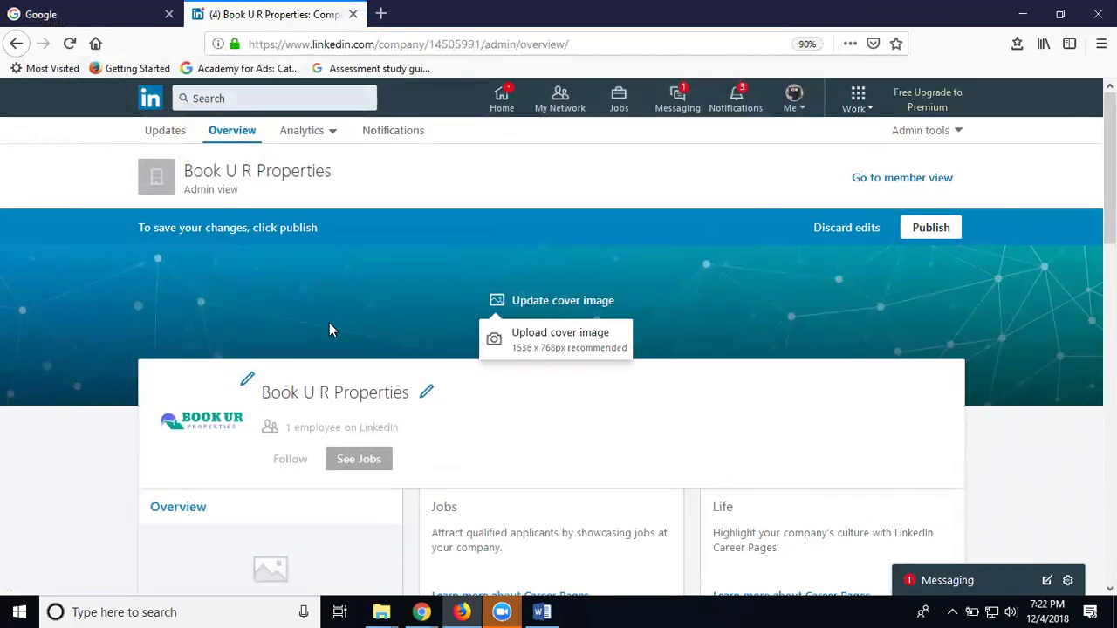
{"action": "scroll", "coordinate": [329, 323], "scroll_direction": "down", "scroll_amount": 3}
{"action": "scroll", "coordinate": [329, 330], "scroll_direction": "down", "scroll_amount": 2}
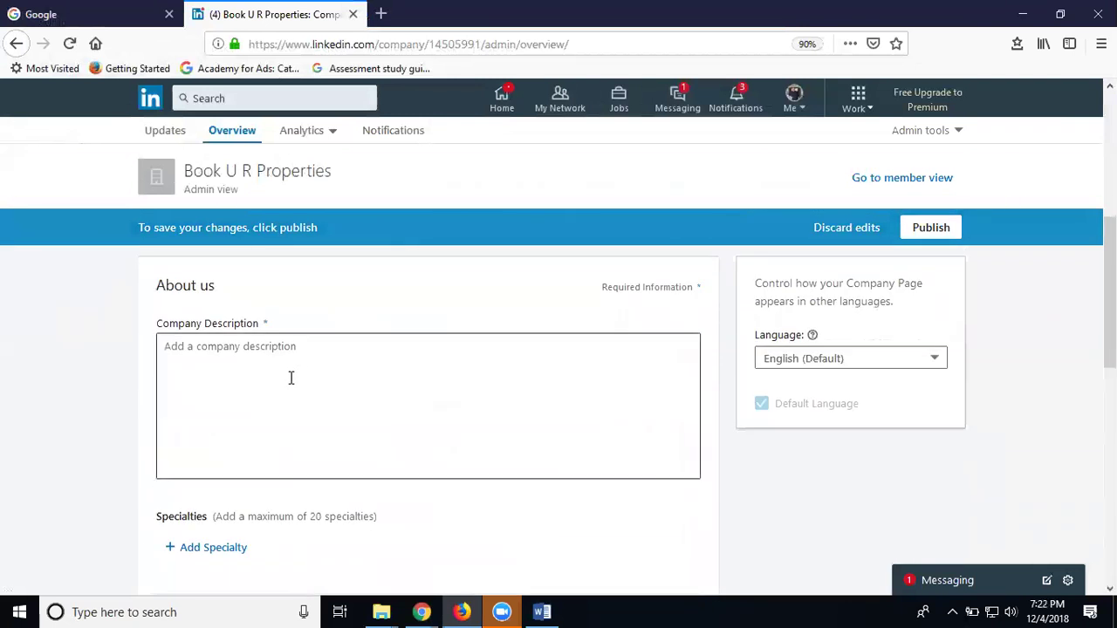
Enter the description 'Book Your Properties in Hyderabd', briefly deleting and restoring it
{"action": "left_click", "coordinate": [320, 365]}
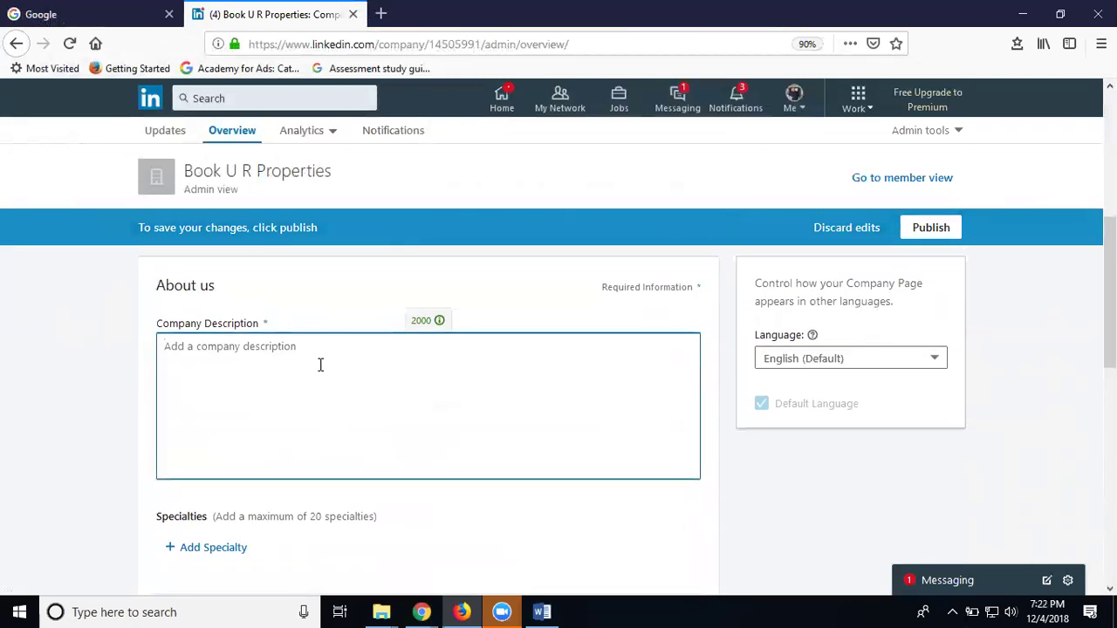
{"action": "type", "text": "Book Yo"}
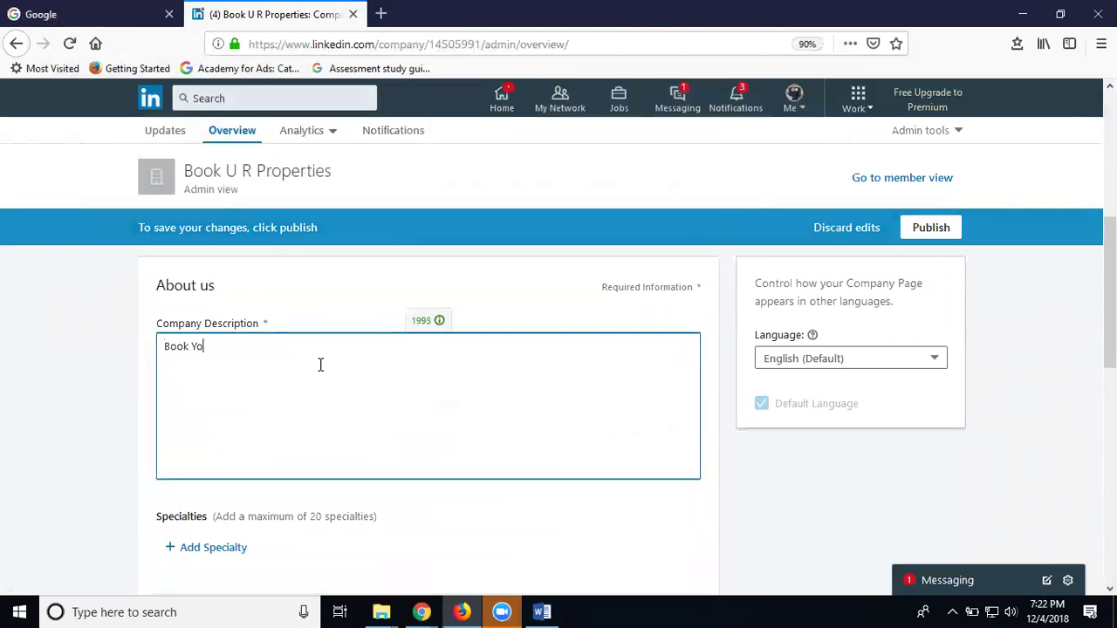
{"action": "type", "text": "ur Properties in Hyderabd"}
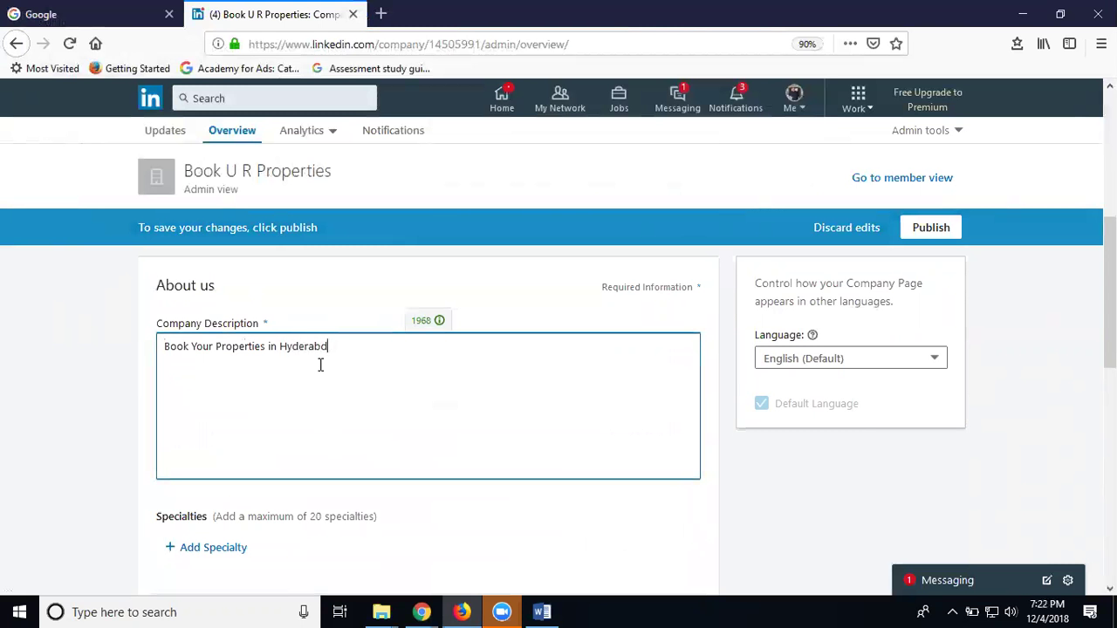
{"action": "mouse_move", "coordinate": [421, 331]}
{"action": "triple_click", "coordinate": [371, 352]}
{"action": "key", "text": "BackSpace"}
{"action": "mouse_move", "coordinate": [415, 320]}
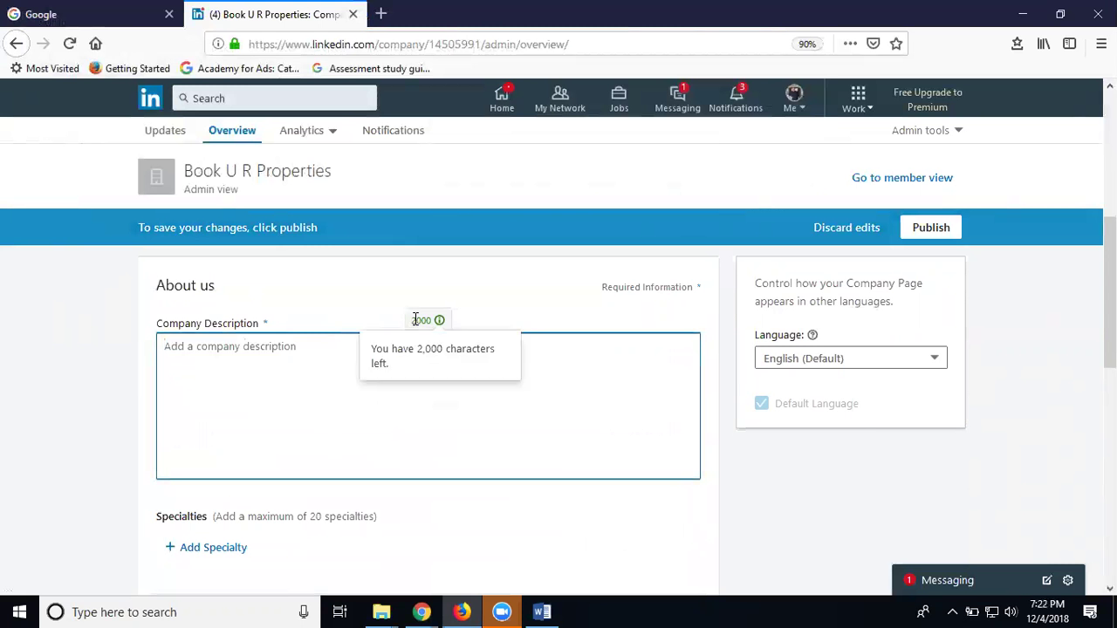
{"action": "key", "text": "ctrl+z"}
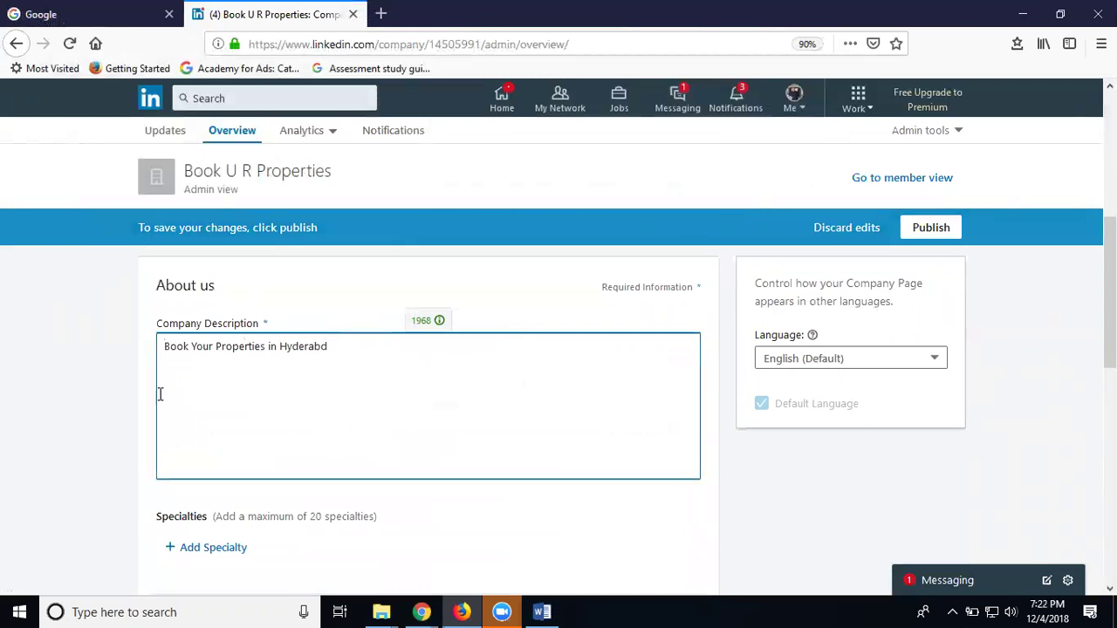
{"action": "scroll", "coordinate": [123, 369], "scroll_direction": "down", "scroll_amount": 3}
{"action": "scroll", "coordinate": [122, 369], "scroll_direction": "down", "scroll_amount": 2}
{"action": "scroll", "coordinate": [212, 349], "scroll_direction": "up", "scroll_amount": 1}
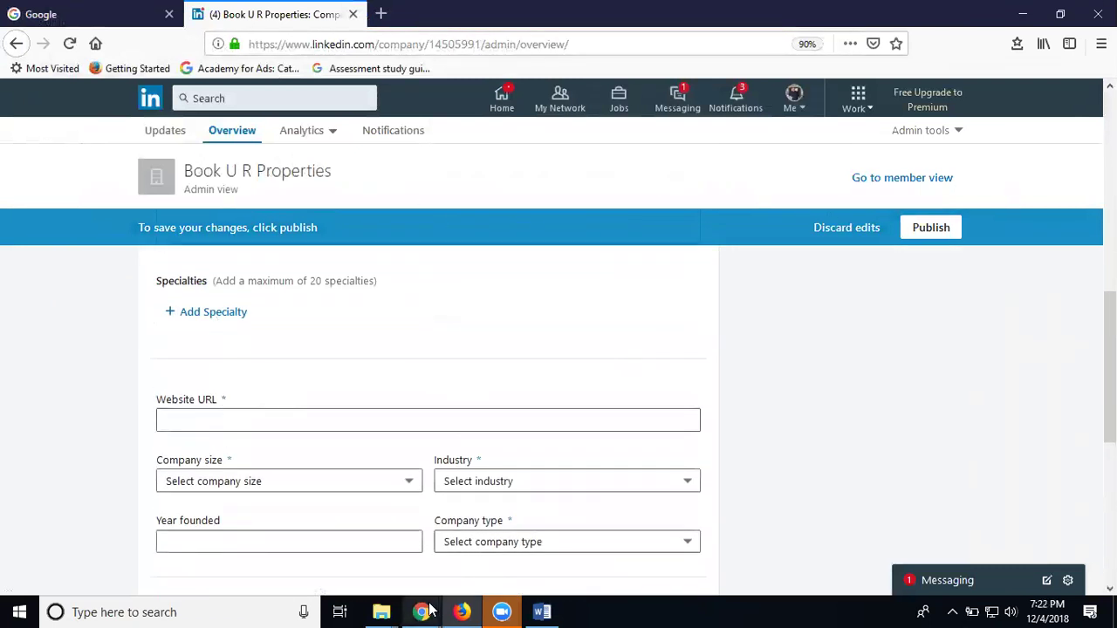
Copy the address from the Book UR Properties site in Chrome and select the Website URL field
{"action": "mouse_move", "coordinate": [421, 611]}
{"action": "left_click", "coordinate": [521, 523]}
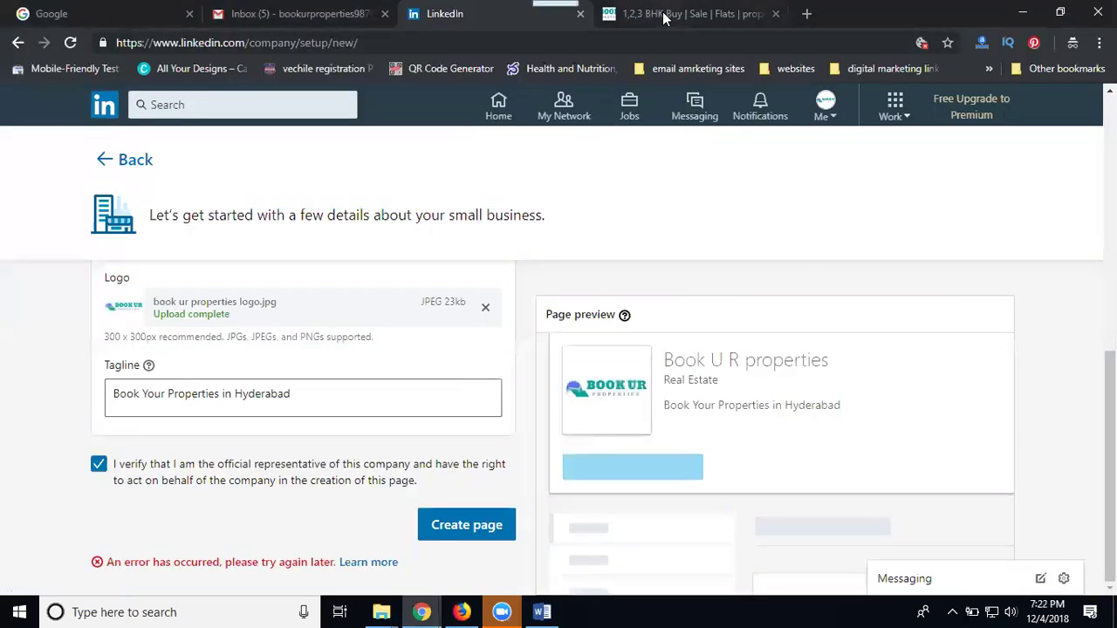
{"action": "left_click", "coordinate": [663, 11]}
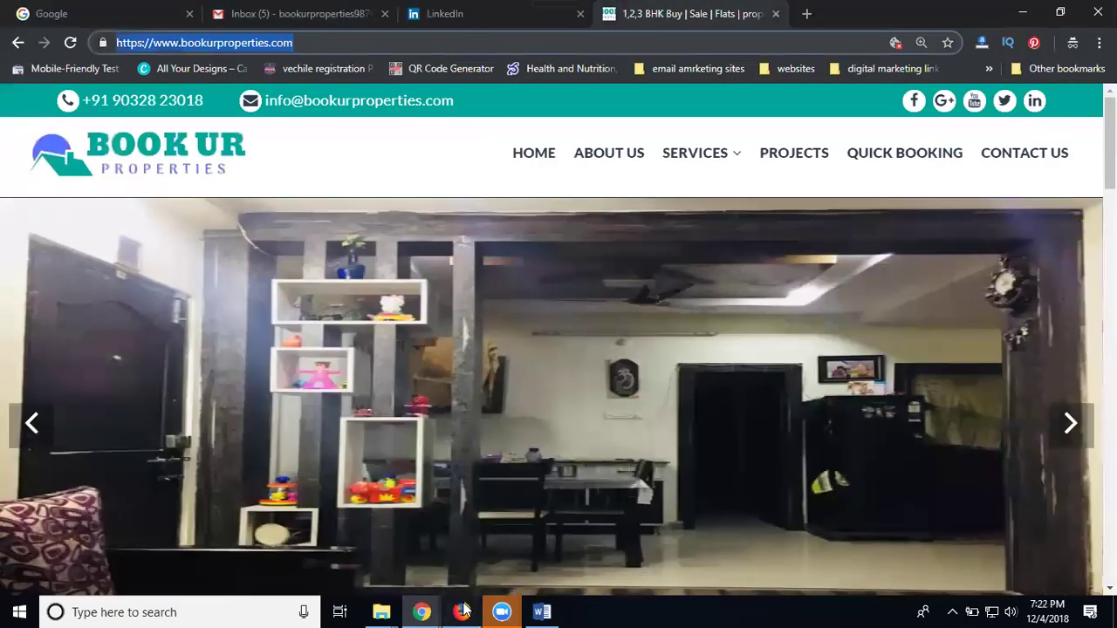
{"action": "left_click", "coordinate": [462, 612]}
{"action": "left_click", "coordinate": [353, 417]}
{"action": "type", "text": "https://www.bookurproperties.com/"}
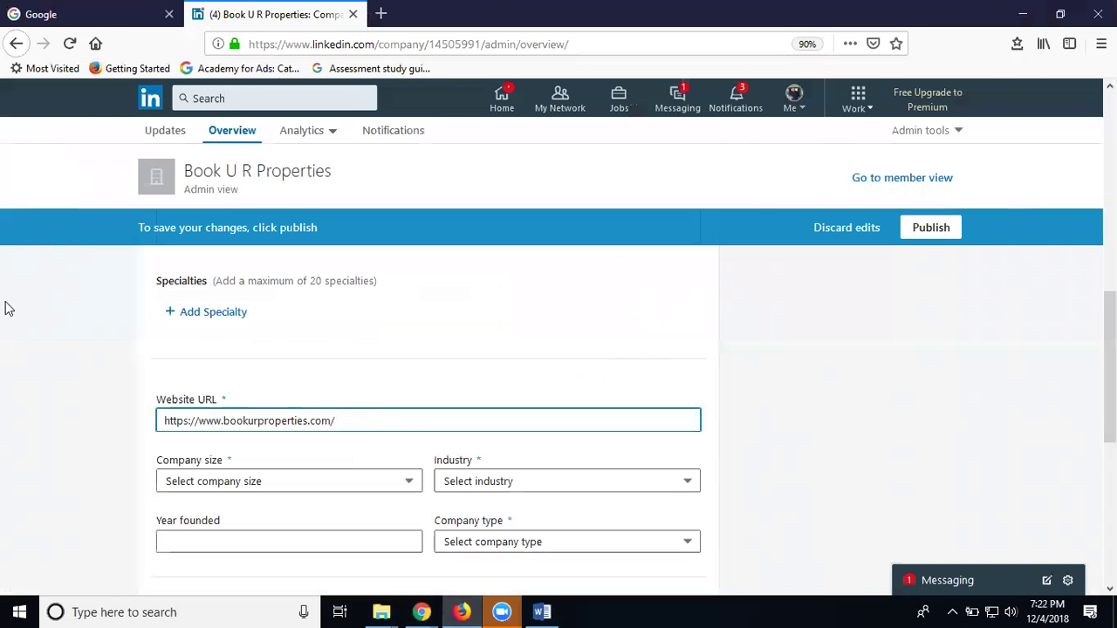
{"action": "scroll", "coordinate": [204, 353], "scroll_direction": "down", "scroll_amount": 3}
{"action": "left_click", "coordinate": [209, 330]}
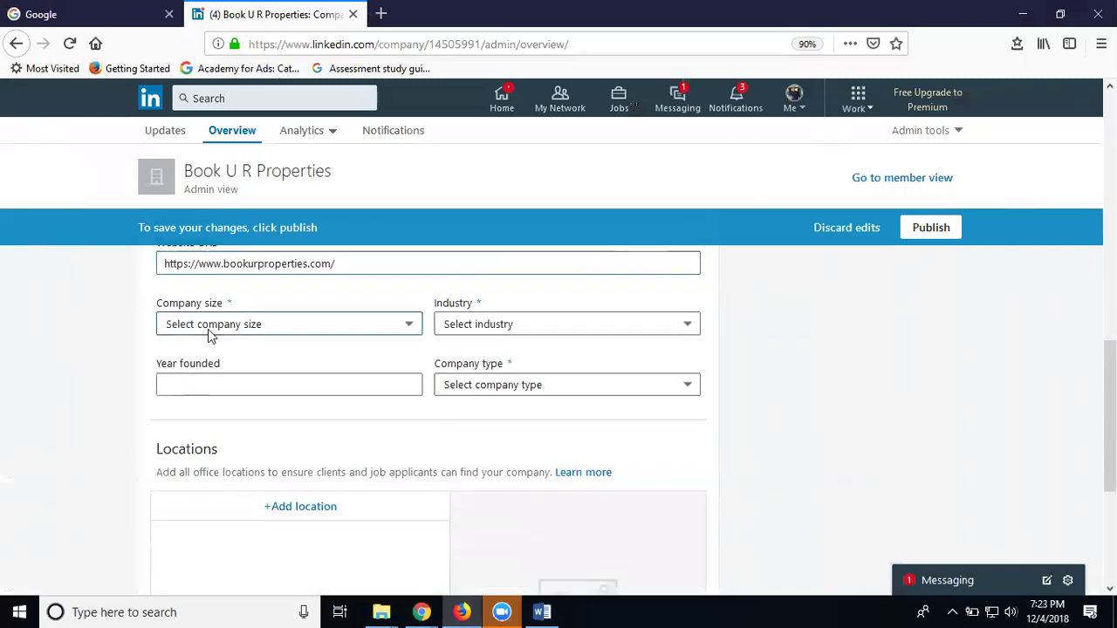
{"action": "left_click", "coordinate": [210, 333]}
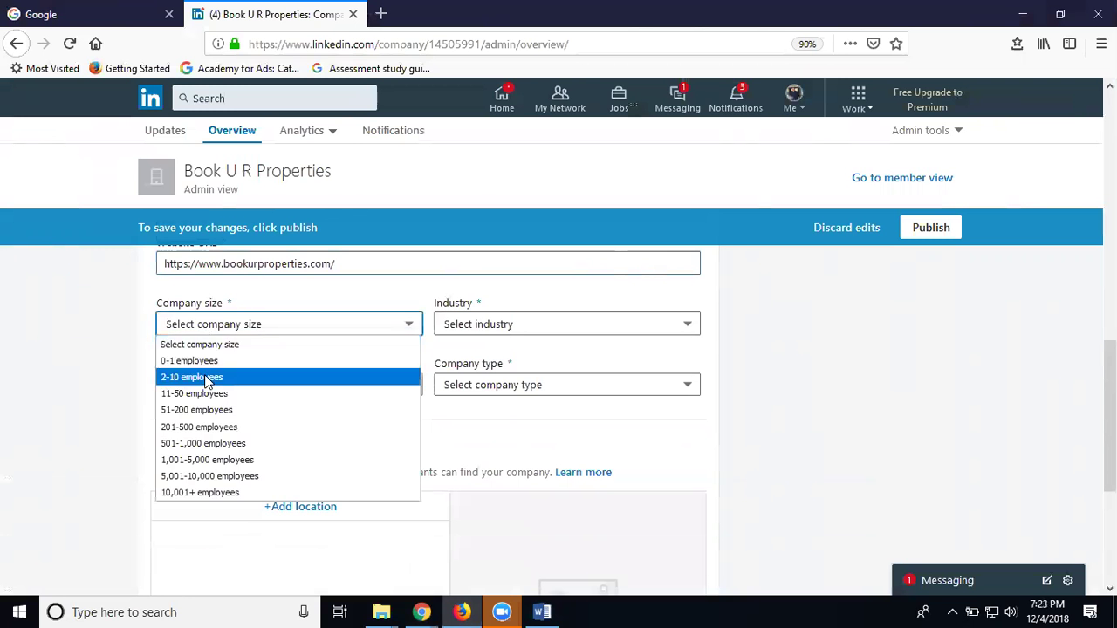
{"action": "left_click", "coordinate": [456, 349]}
Set industry to Real Estate, year founded to 2016, and company type to Public Company
{"action": "left_click", "coordinate": [506, 323]}
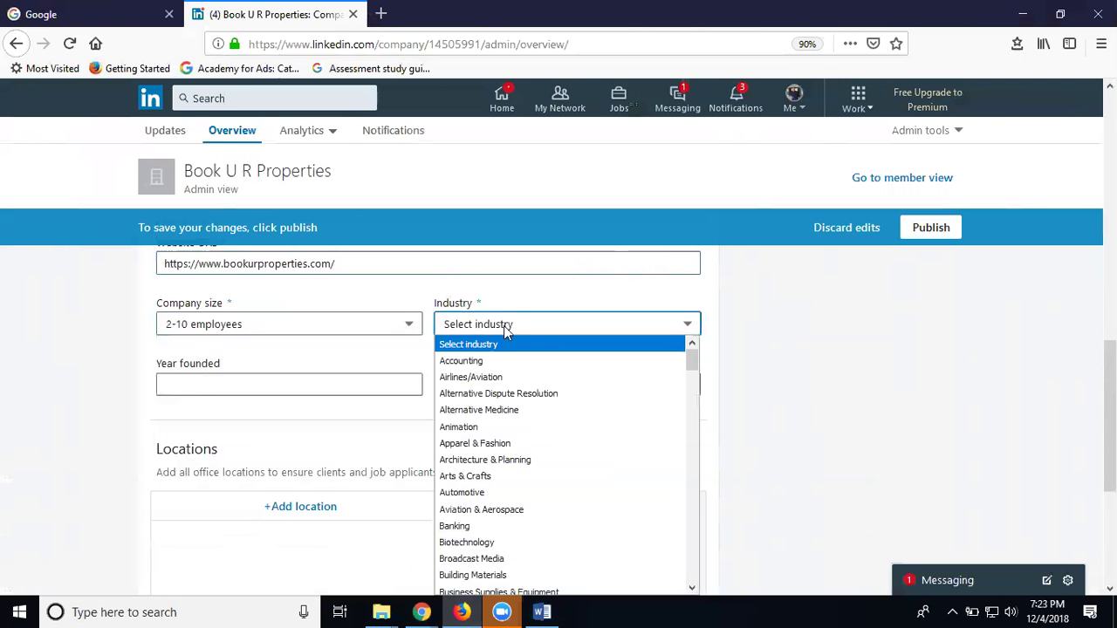
{"action": "key", "text": "r"}
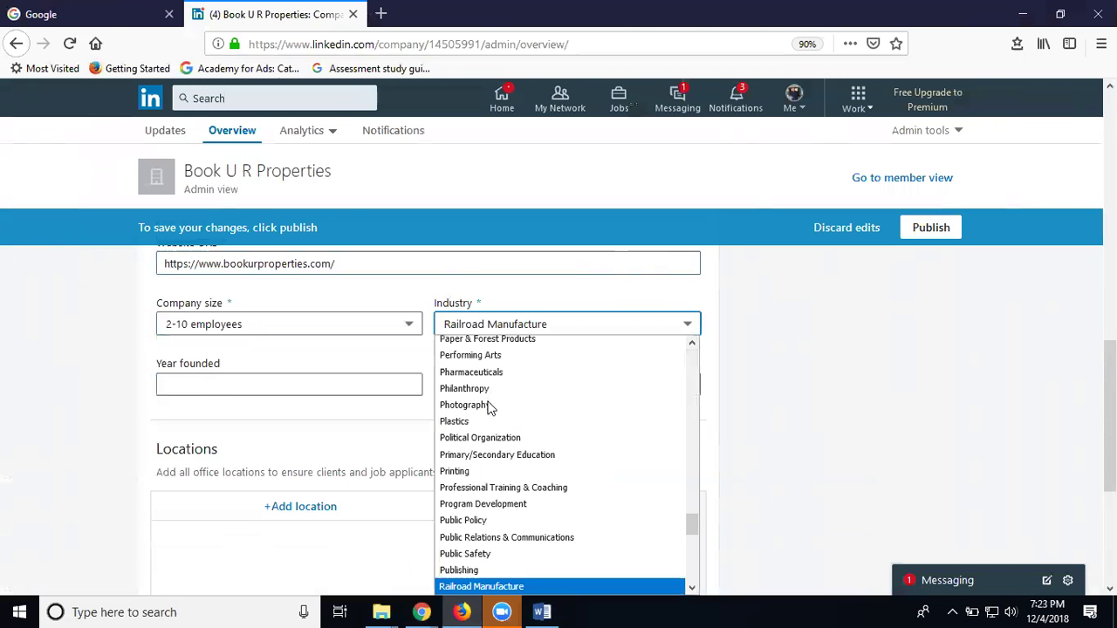
{"action": "scroll", "coordinate": [489, 408], "scroll_direction": "down", "scroll_amount": 2}
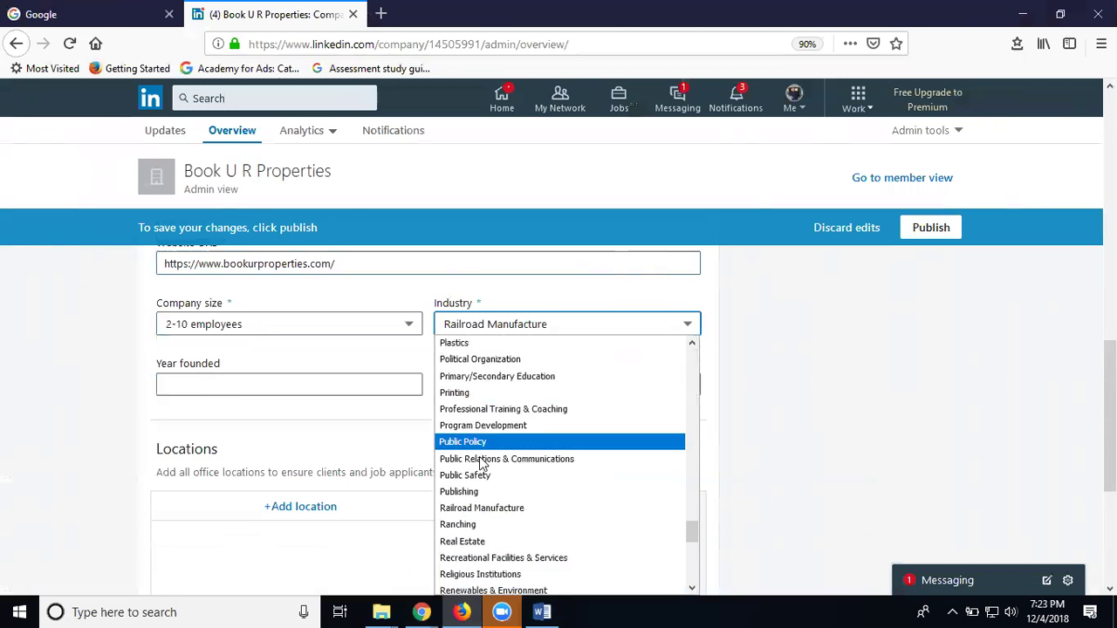
{"action": "left_click", "coordinate": [479, 542]}
{"action": "left_click", "coordinate": [252, 384]}
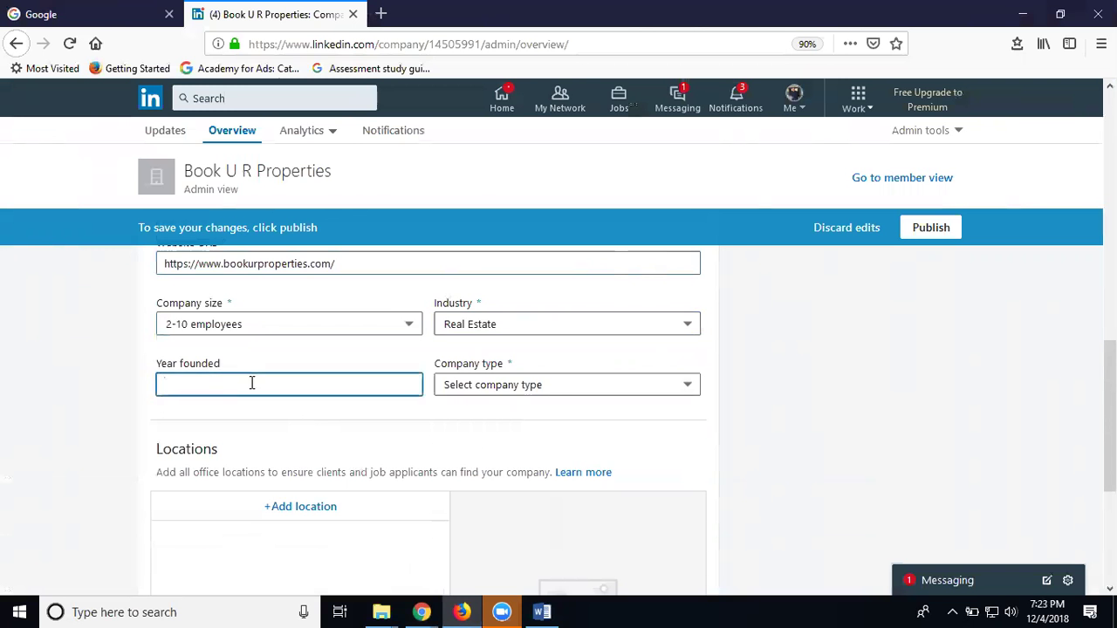
{"action": "type", "text": "2016"}
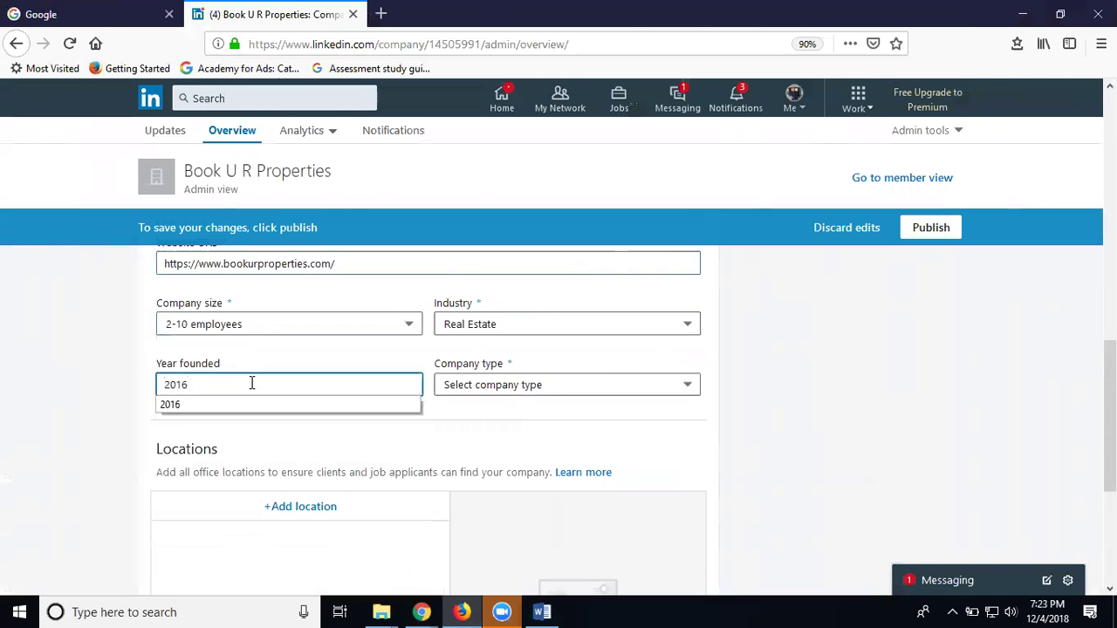
{"action": "left_click", "coordinate": [513, 393]}
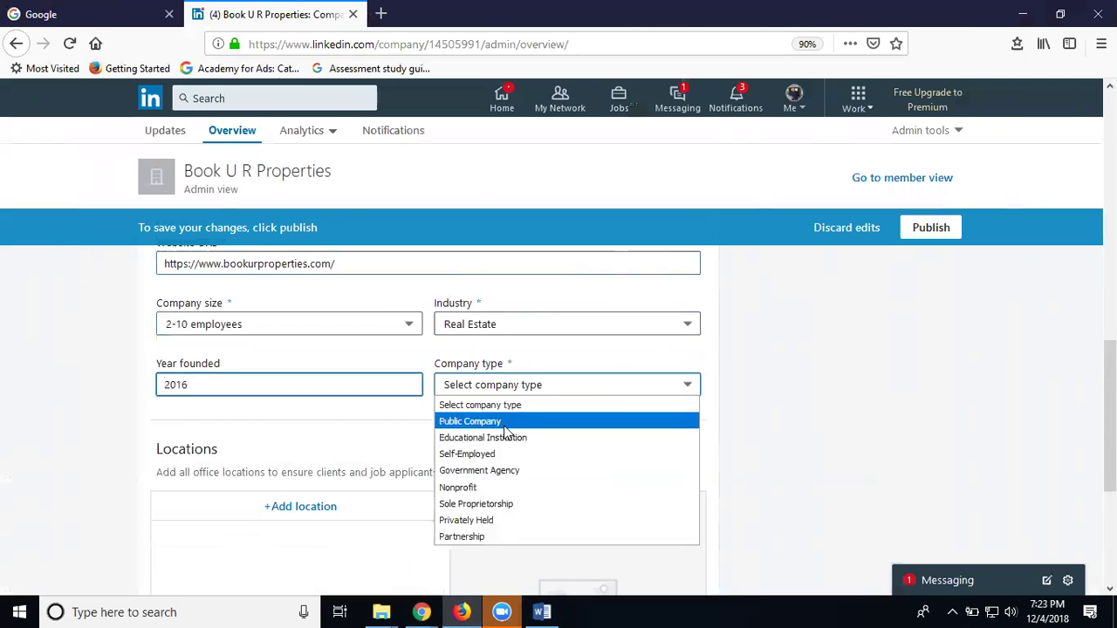
{"action": "left_click", "coordinate": [504, 423]}
{"action": "scroll", "coordinate": [418, 439], "scroll_direction": "down", "scroll_amount": 3}
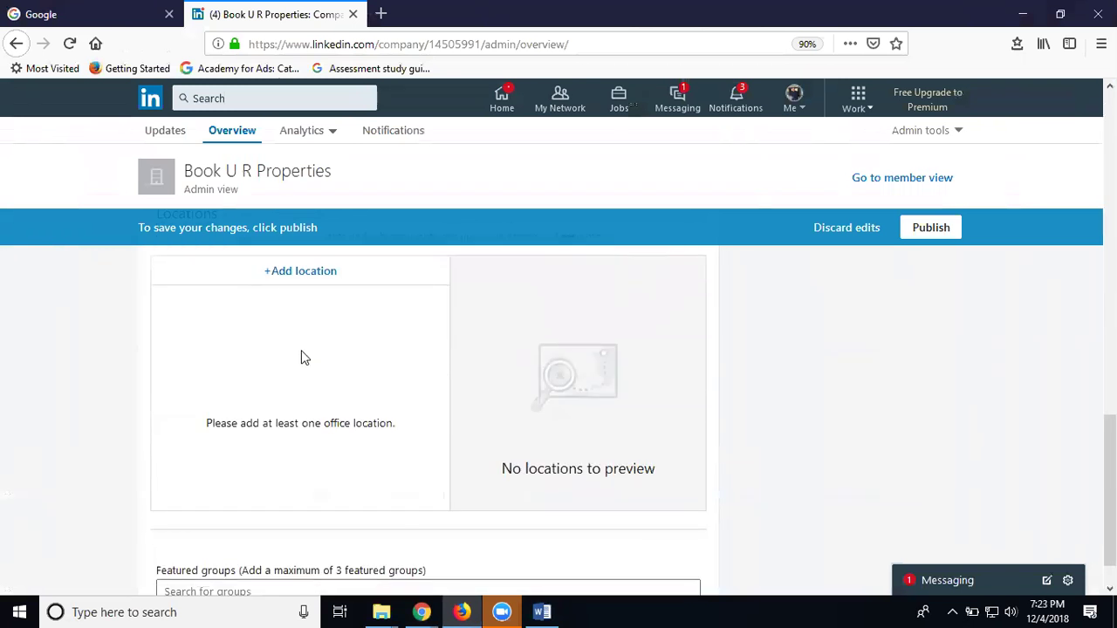
Add a main office at the Pragathi Nagar Road, Kukatpalli address with a building name, and save it
{"action": "left_click", "coordinate": [321, 277]}
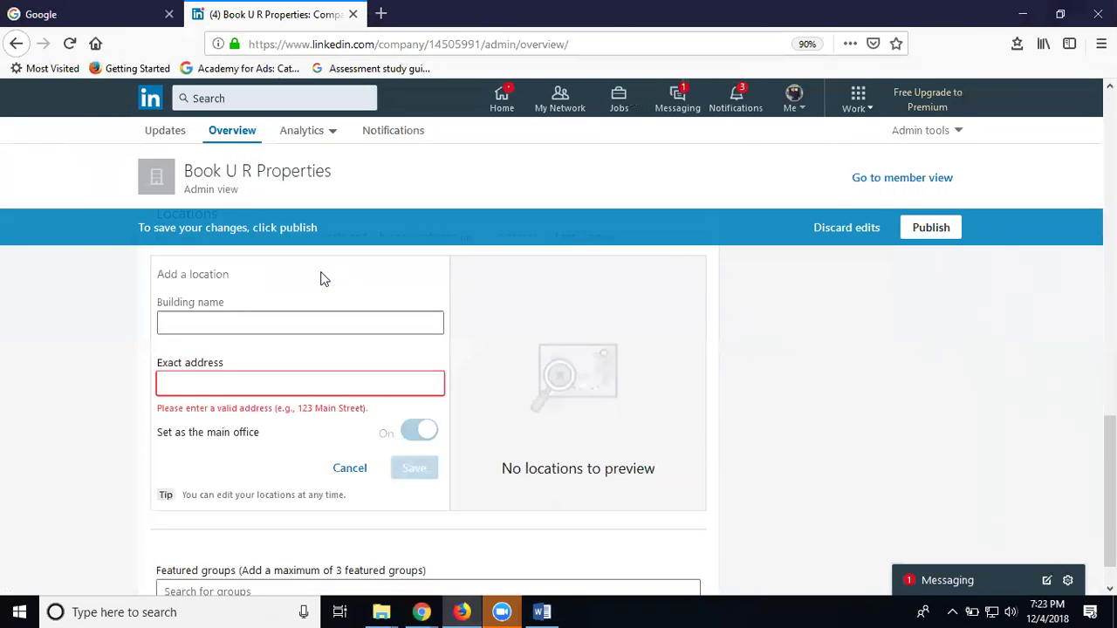
{"action": "left_click", "coordinate": [283, 384]}
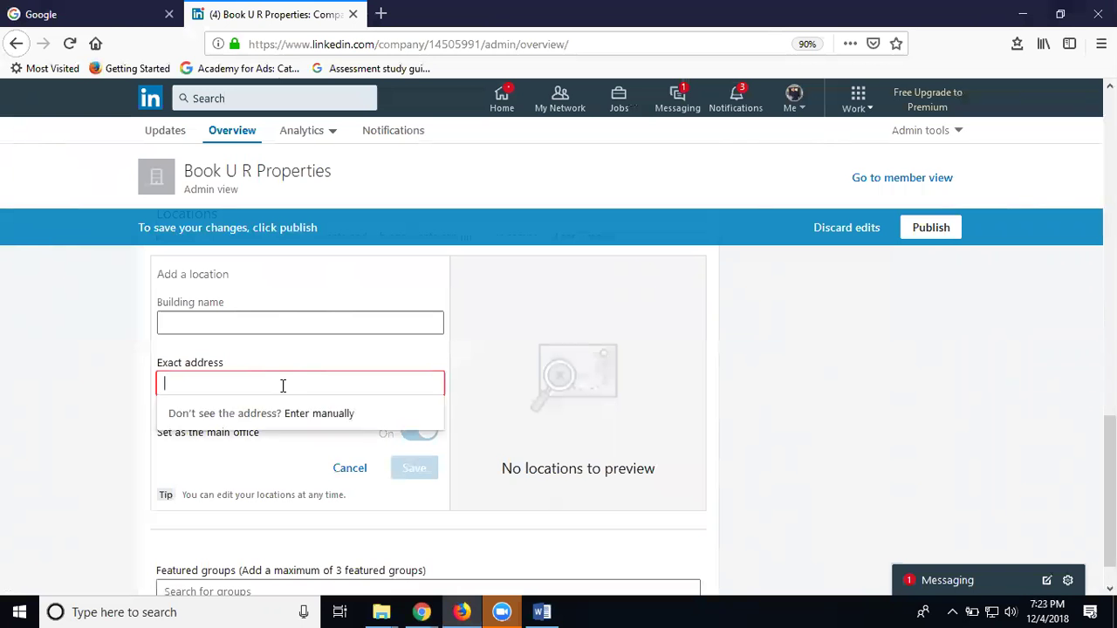
{"action": "type", "text": "pragath"}
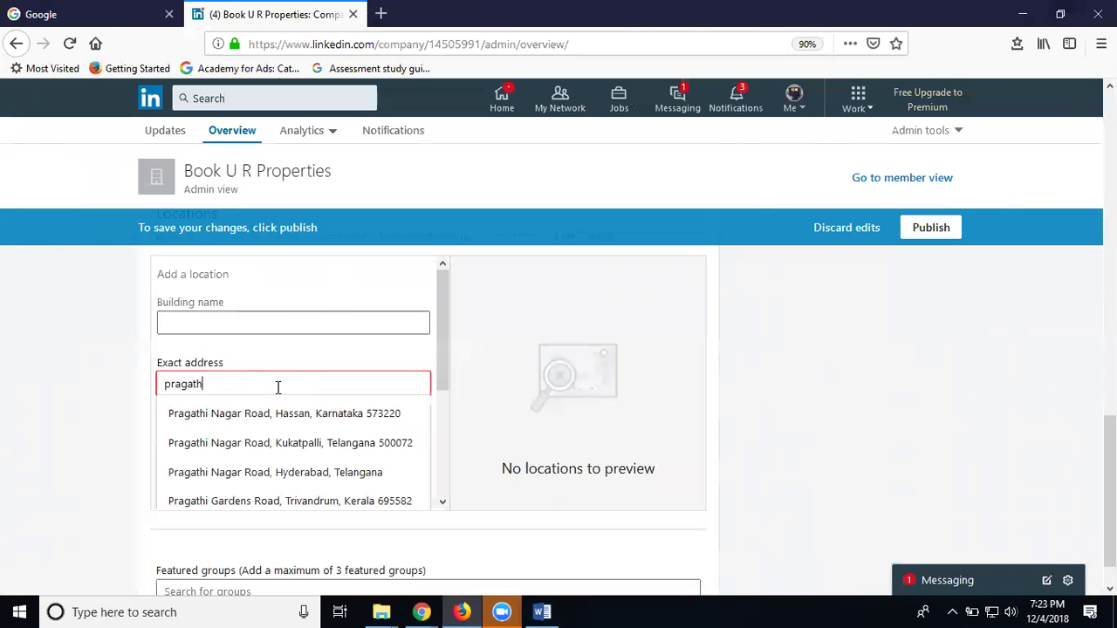
{"action": "left_click", "coordinate": [269, 442]}
{"action": "left_click", "coordinate": [255, 323]}
{"action": "type", "text": "kuak"}
{"action": "key", "text": "BackSpace"}
{"action": "type", "text": "y"}
{"action": "left_click", "coordinate": [411, 450]}
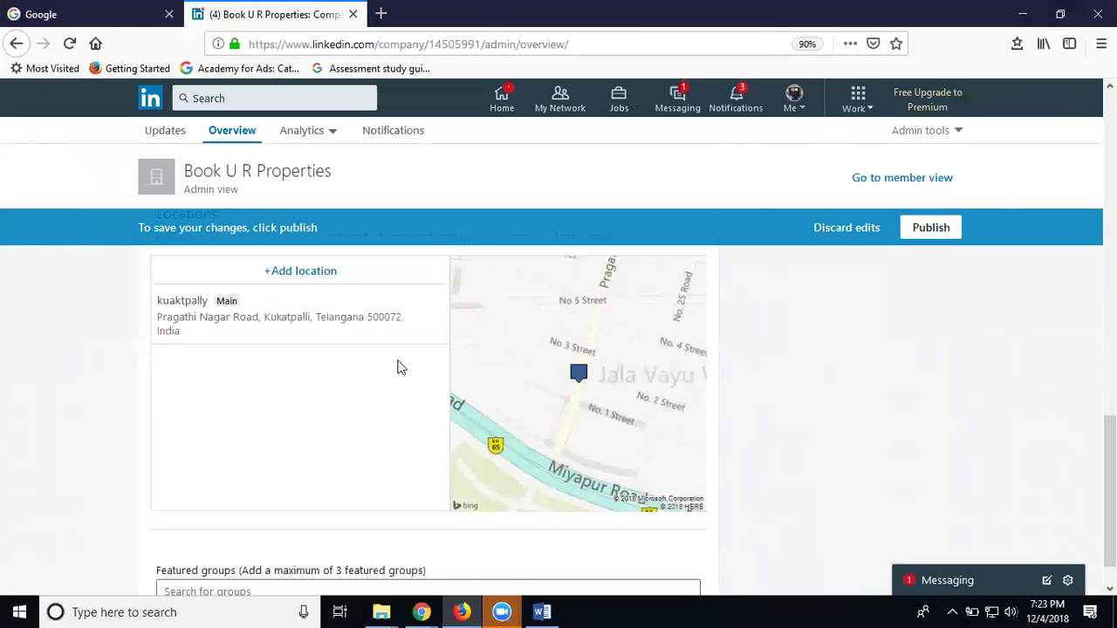
Correct the location's building name to kukatpally and save it
{"action": "scroll", "coordinate": [317, 369], "scroll_direction": "down", "scroll_amount": 1}
{"action": "scroll", "coordinate": [316, 369], "scroll_direction": "up", "scroll_amount": 2}
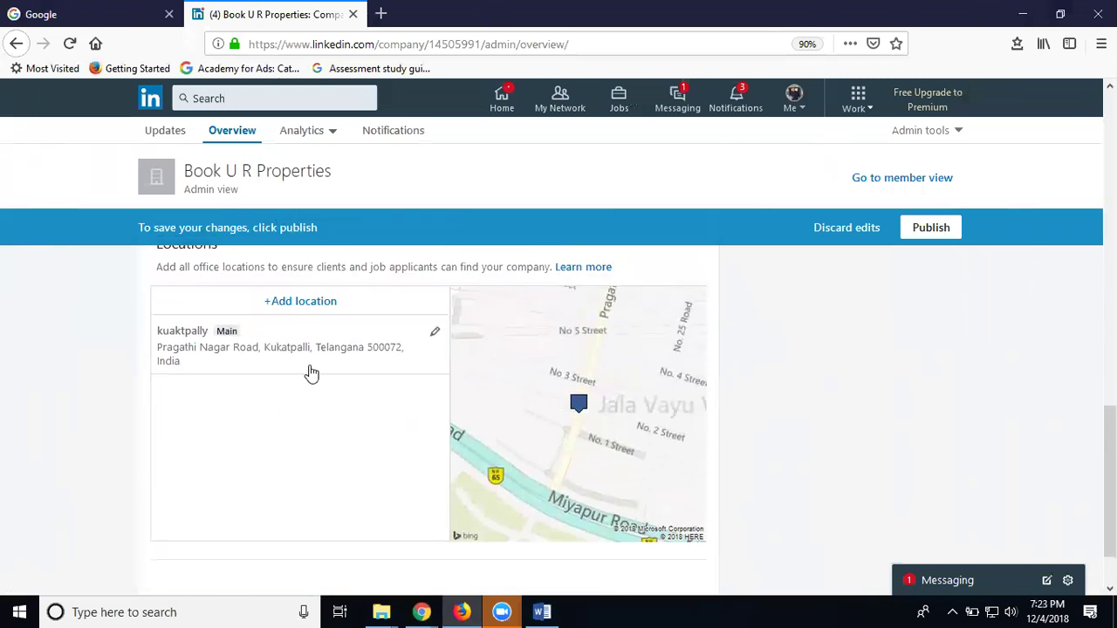
{"action": "left_click", "coordinate": [435, 333]}
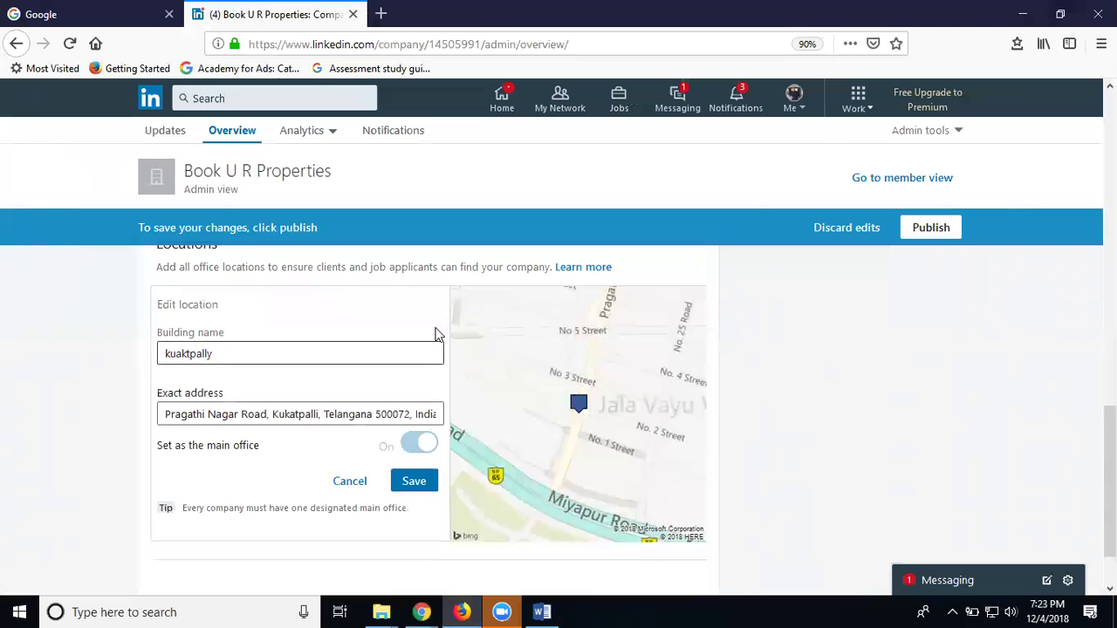
{"action": "left_click", "coordinate": [179, 353]}
{"action": "left_click", "coordinate": [184, 353]}
{"action": "key", "text": "BackSpace"}
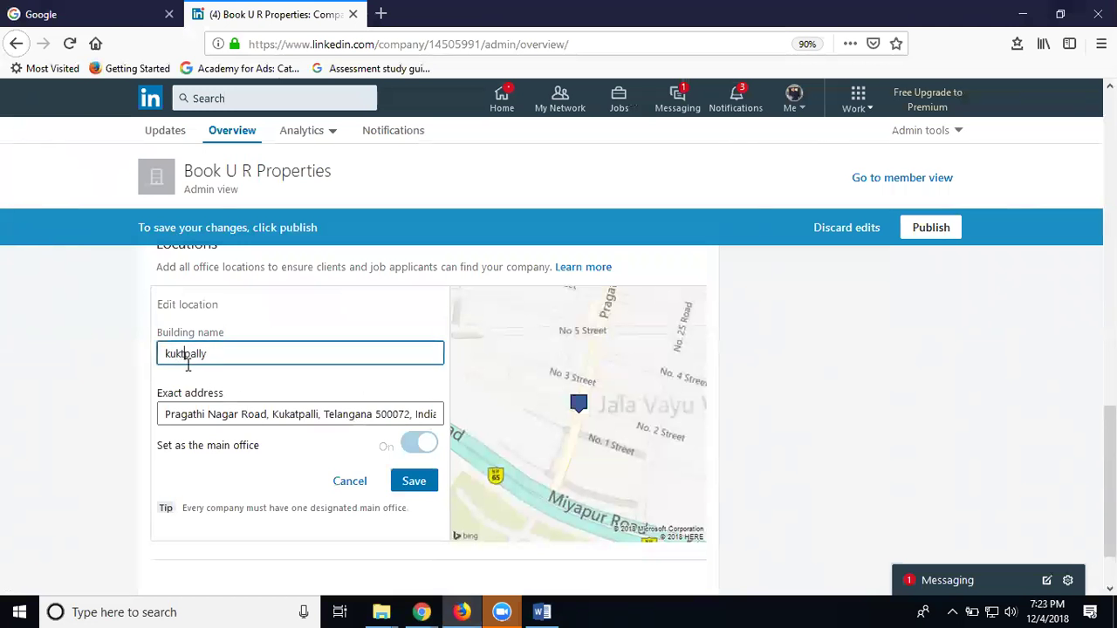
{"action": "type", "text": "a"}
{"action": "left_click", "coordinate": [423, 484]}
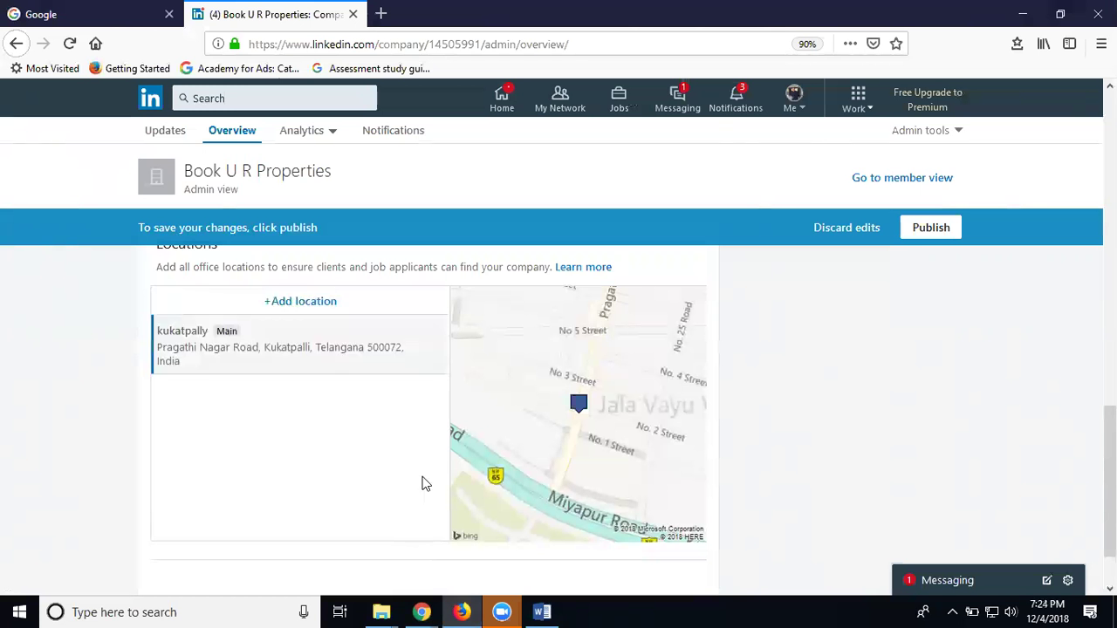
{"action": "scroll", "coordinate": [262, 382], "scroll_direction": "down", "scroll_amount": 2}
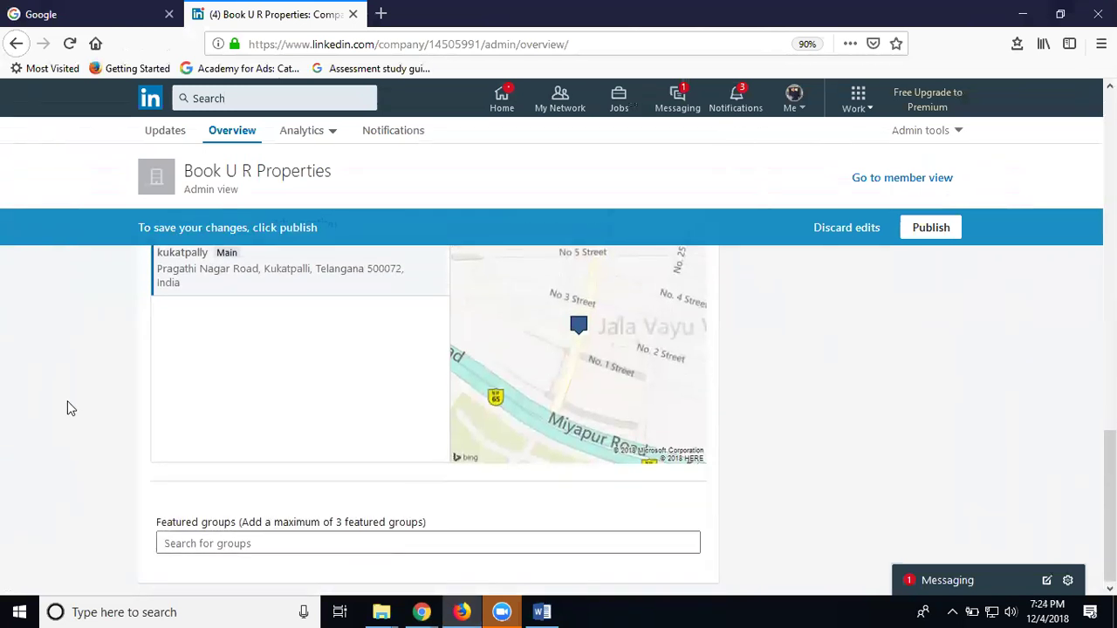
{"action": "left_click", "coordinate": [172, 543]}
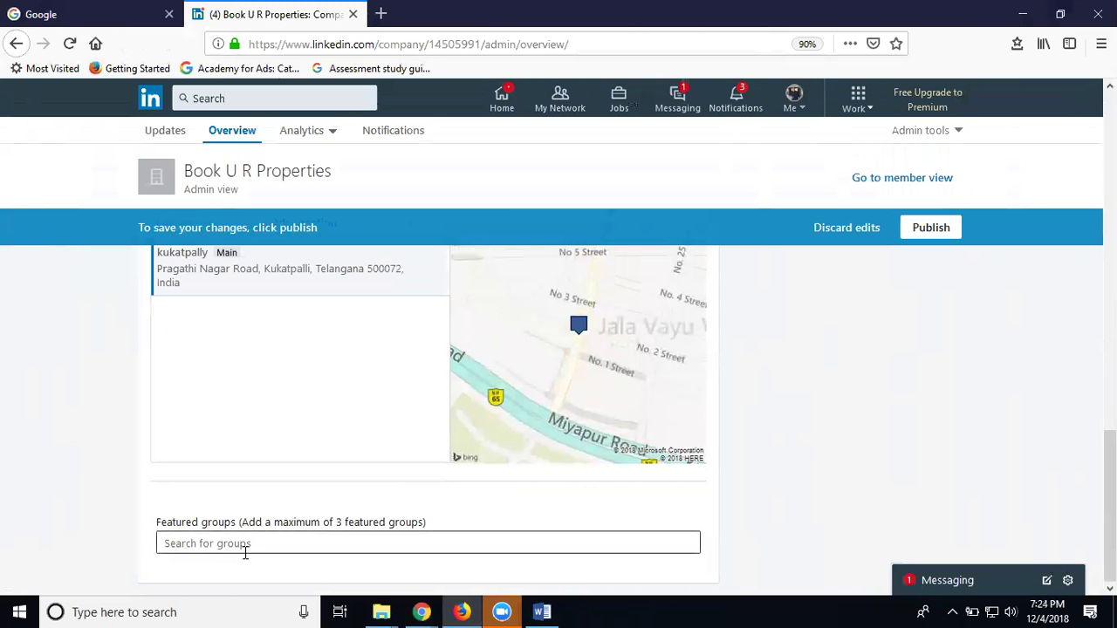
Publish the page edits listing Real Estate and Kukatpalli, Telangana, then go to Updates
{"action": "scroll", "coordinate": [245, 524], "scroll_direction": "up", "scroll_amount": 9}
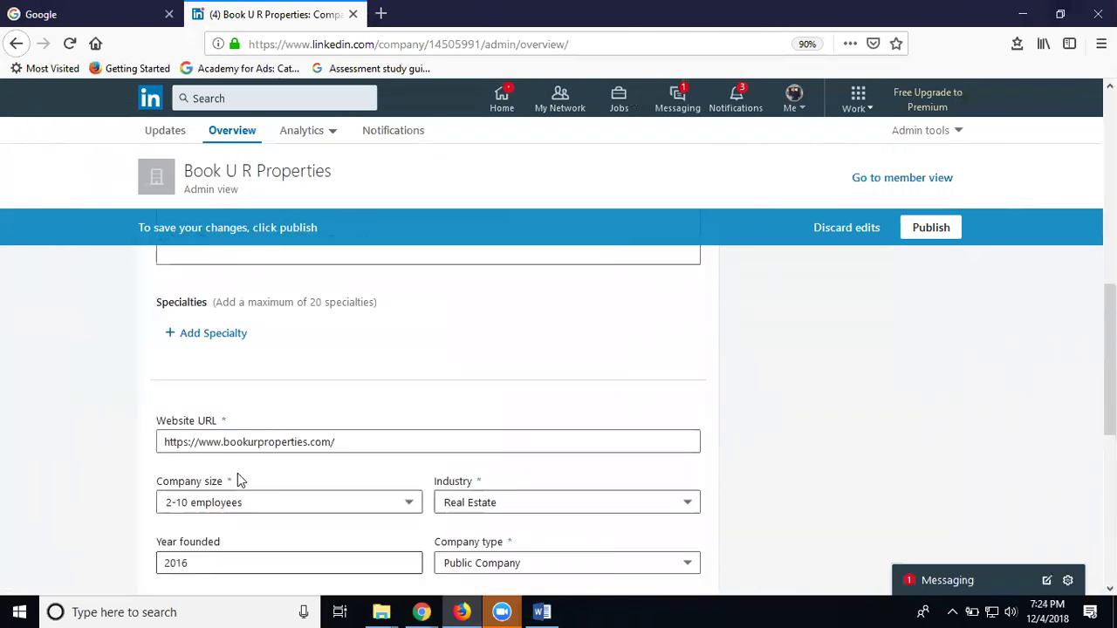
{"action": "scroll", "coordinate": [237, 473], "scroll_direction": "up", "scroll_amount": 2}
{"action": "scroll", "coordinate": [237, 473], "scroll_direction": "down", "scroll_amount": 3}
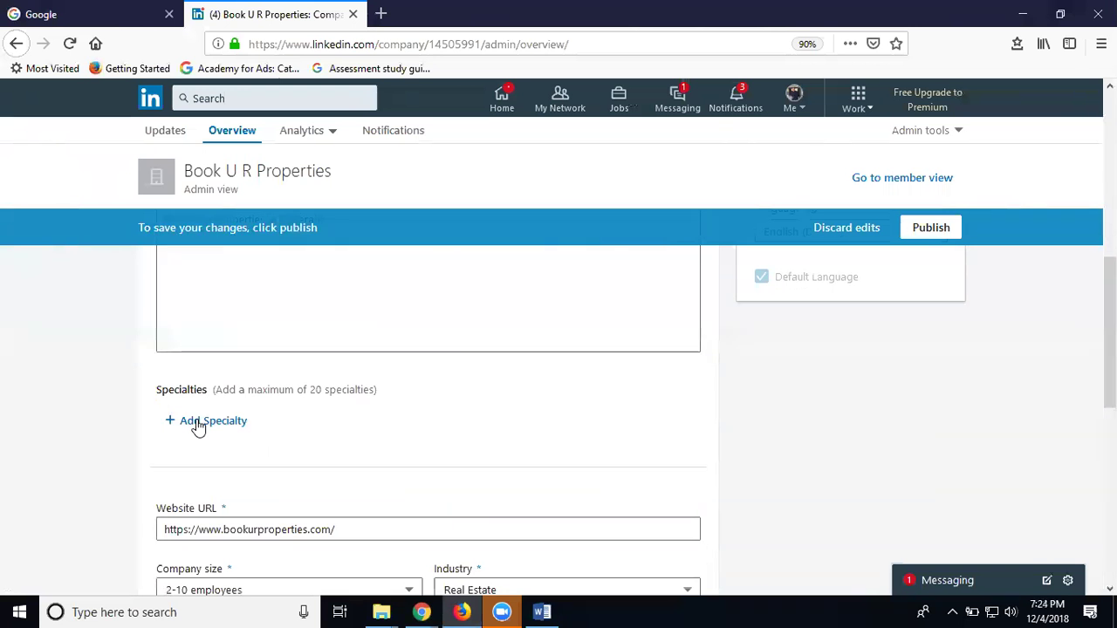
{"action": "scroll", "coordinate": [305, 424], "scroll_direction": "up", "scroll_amount": 10}
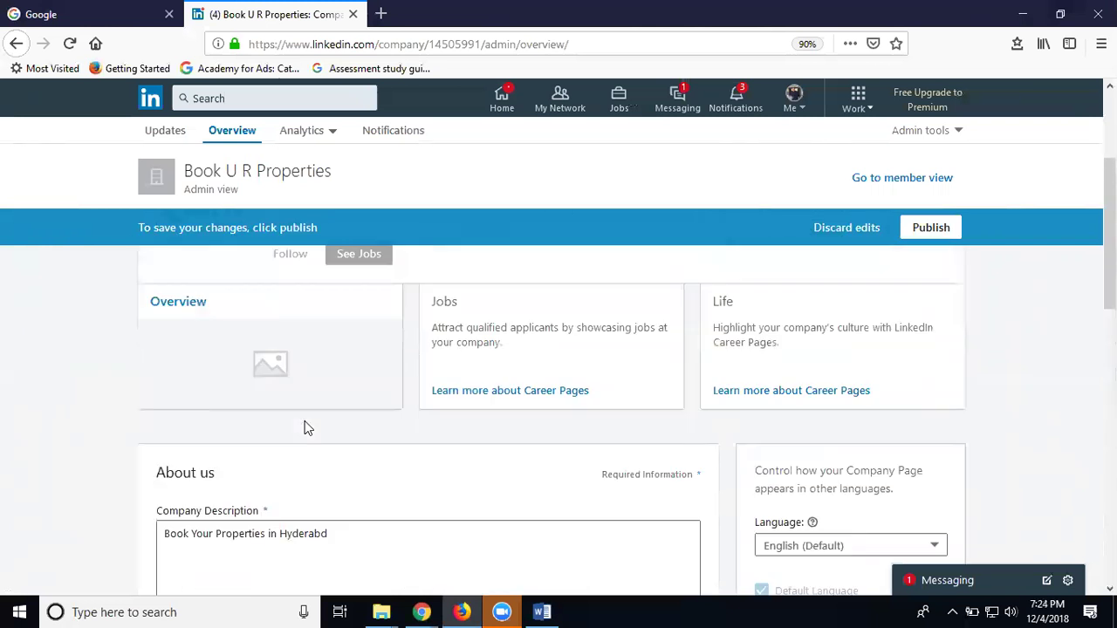
{"action": "scroll", "coordinate": [219, 429], "scroll_direction": "down", "scroll_amount": 2}
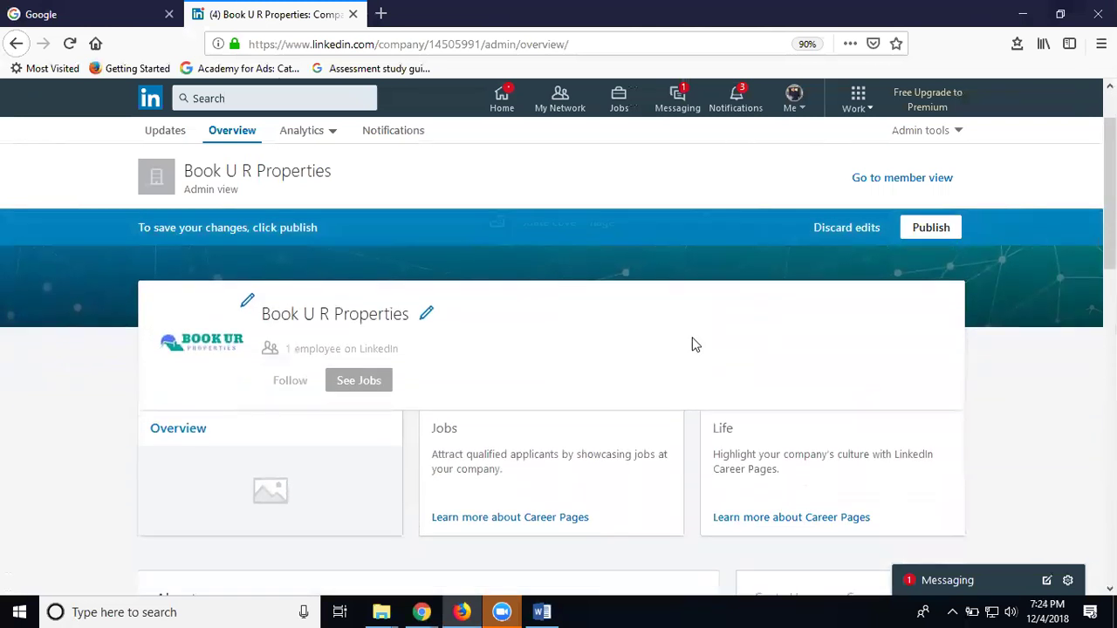
{"action": "scroll", "coordinate": [873, 270], "scroll_direction": "up", "scroll_amount": 2}
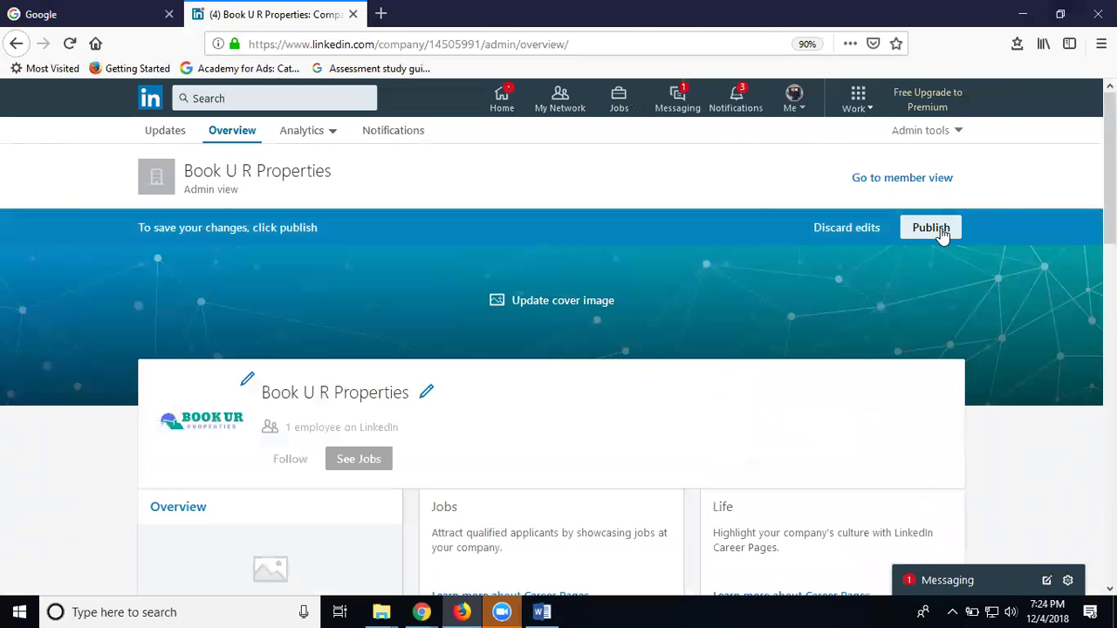
{"action": "left_click", "coordinate": [930, 228]}
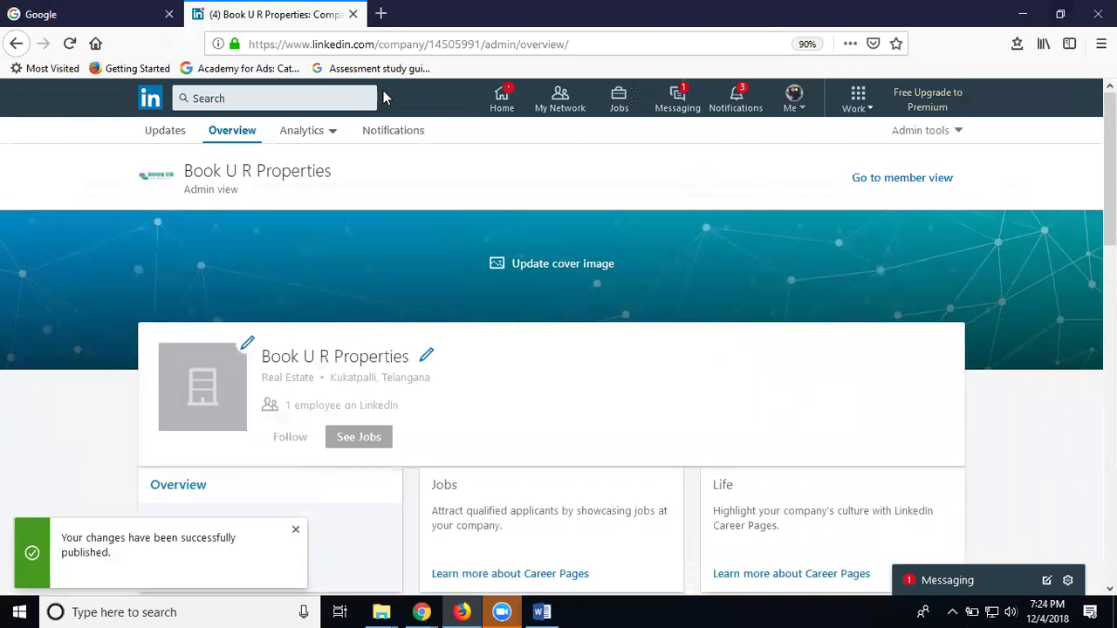
{"action": "left_click", "coordinate": [165, 138]}
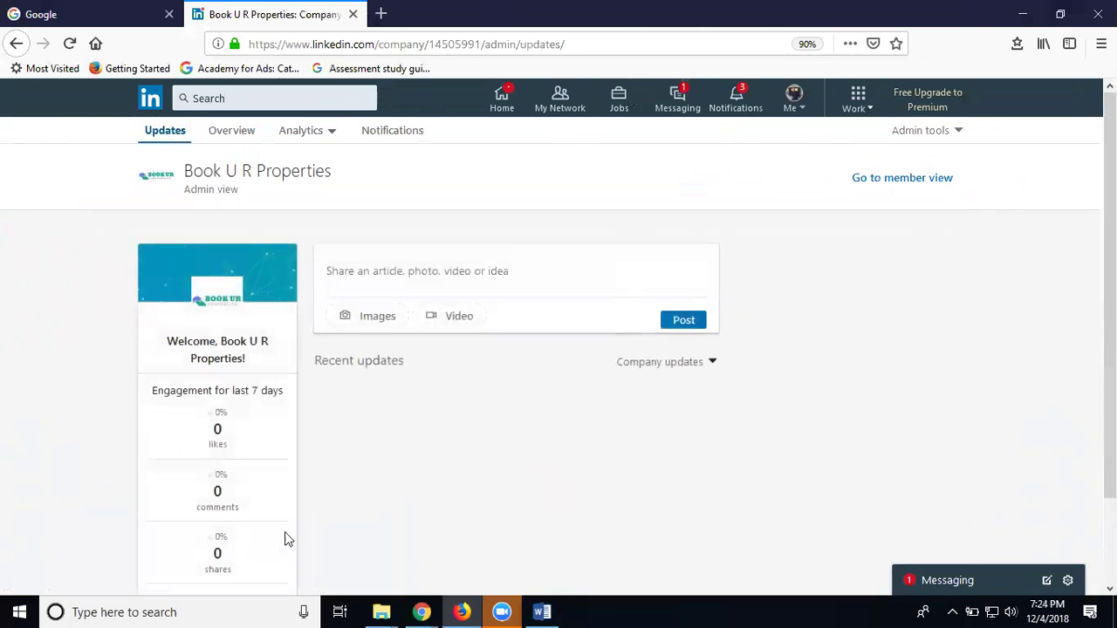
{"action": "left_click", "coordinate": [513, 537]}
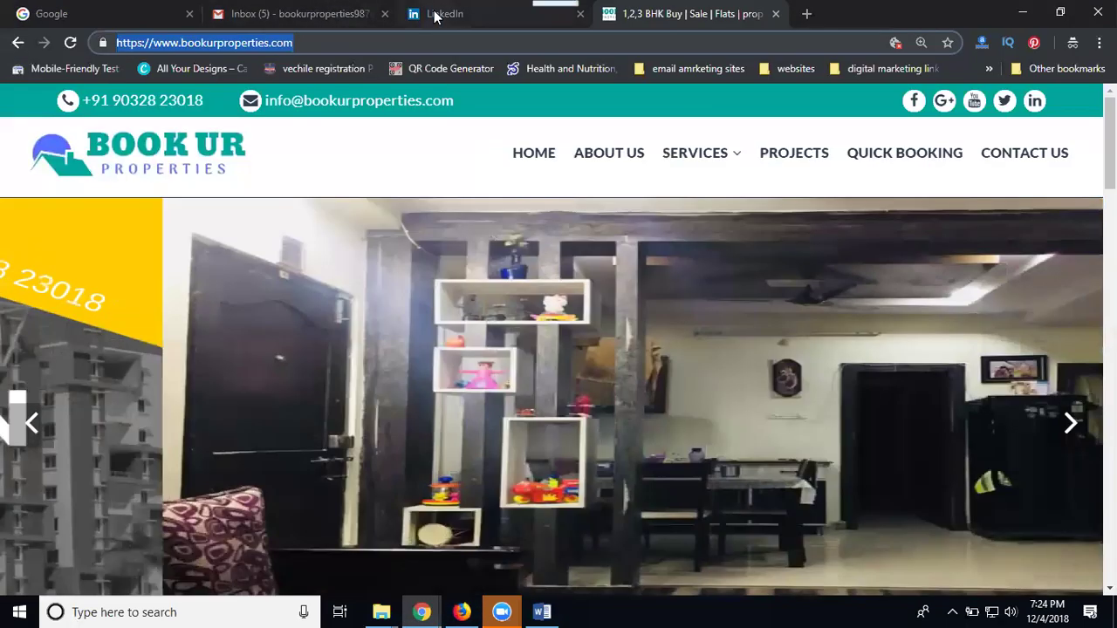
{"action": "left_click", "coordinate": [434, 18]}
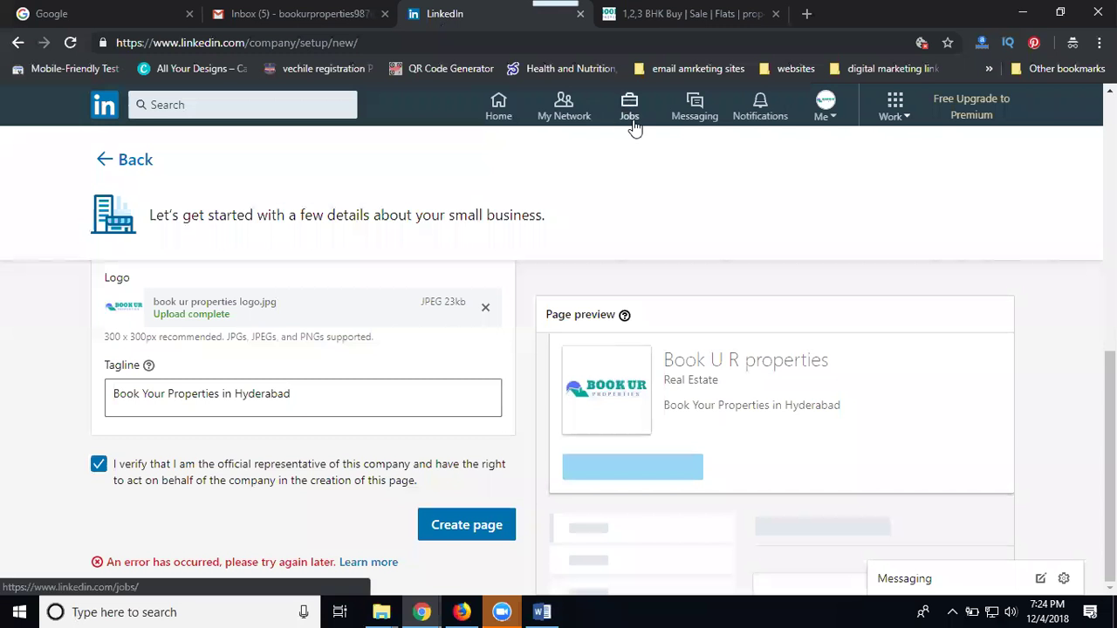
{"action": "left_click", "coordinate": [518, 112]}
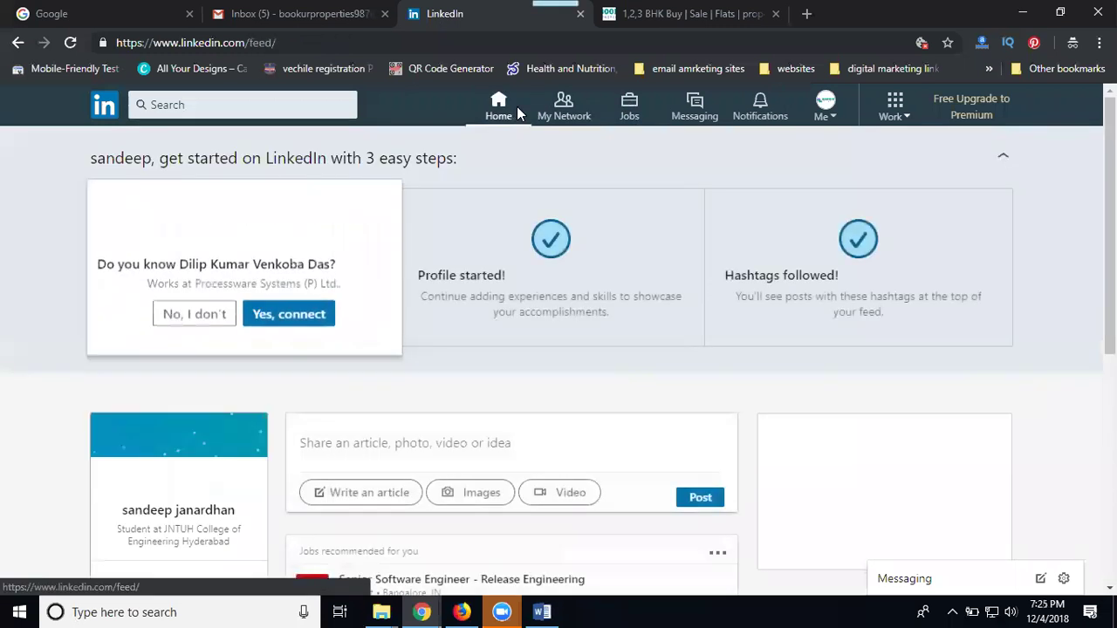
{"action": "left_click", "coordinate": [836, 109]}
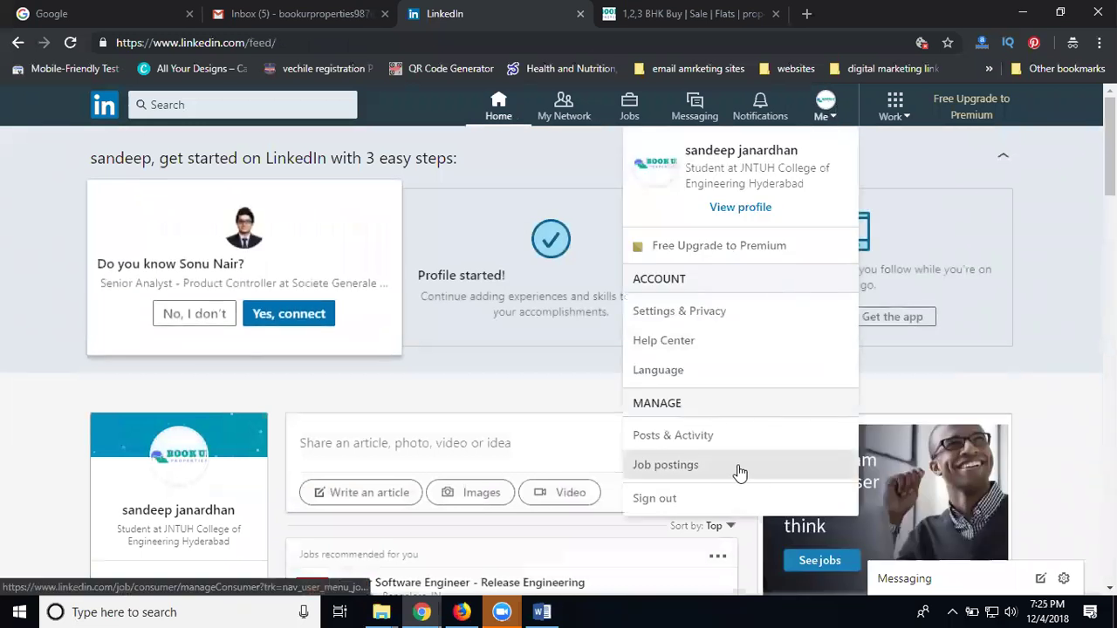
{"action": "left_click", "coordinate": [458, 611]}
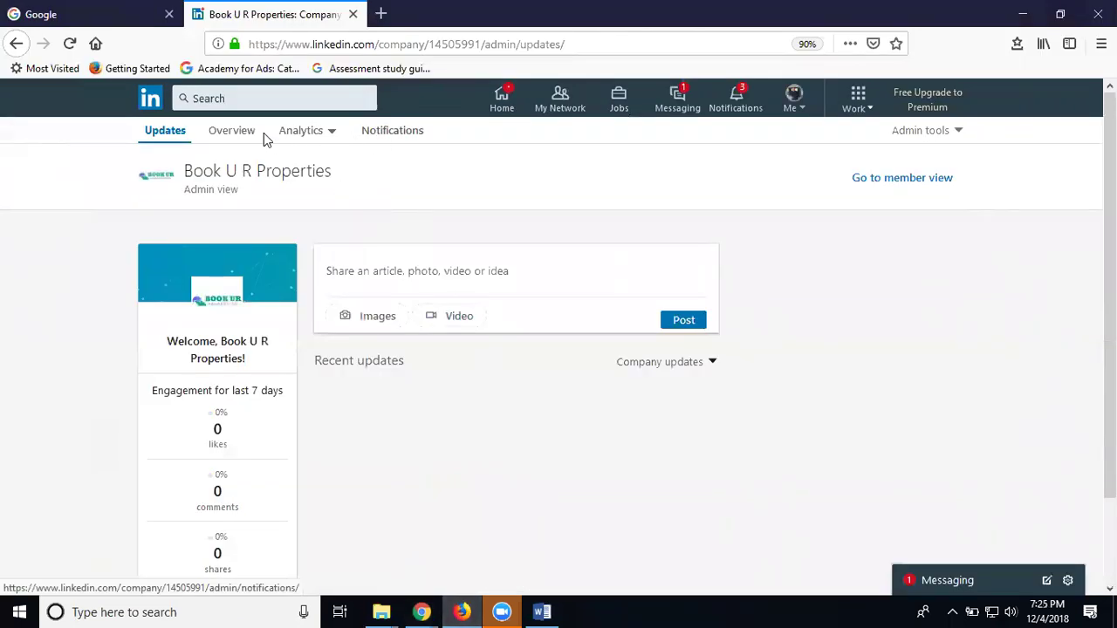
Switch to the Book U R Properties Overview tab and expand the Admin tools menu
{"action": "left_click", "coordinate": [232, 133]}
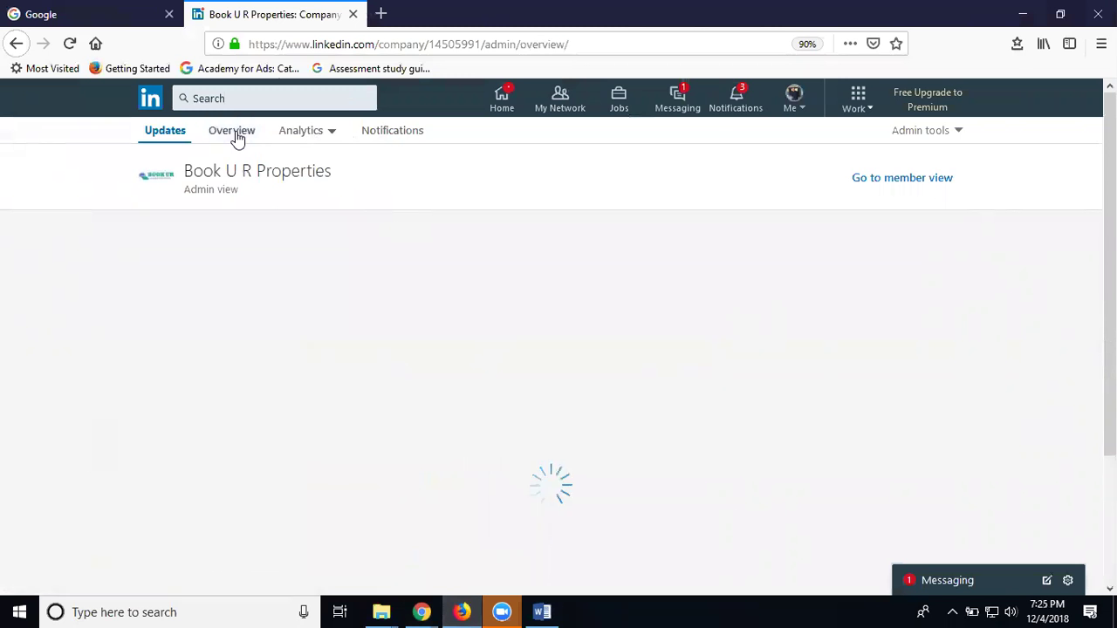
{"action": "left_click", "coordinate": [926, 136]}
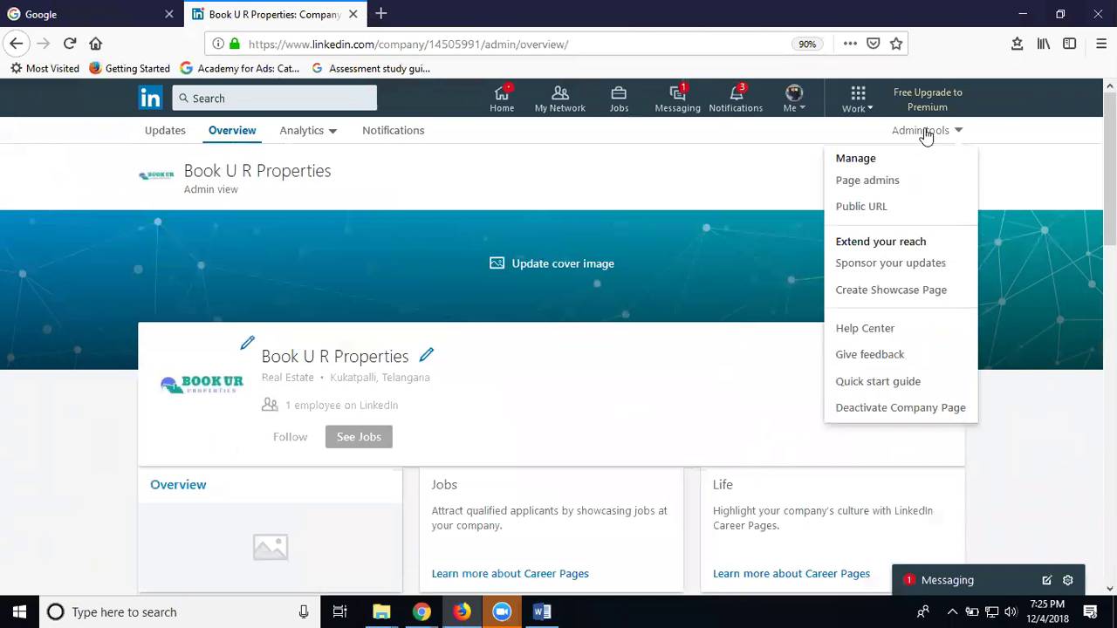
Under Page admins, add the second member as a designated admin
{"action": "left_click", "coordinate": [883, 182]}
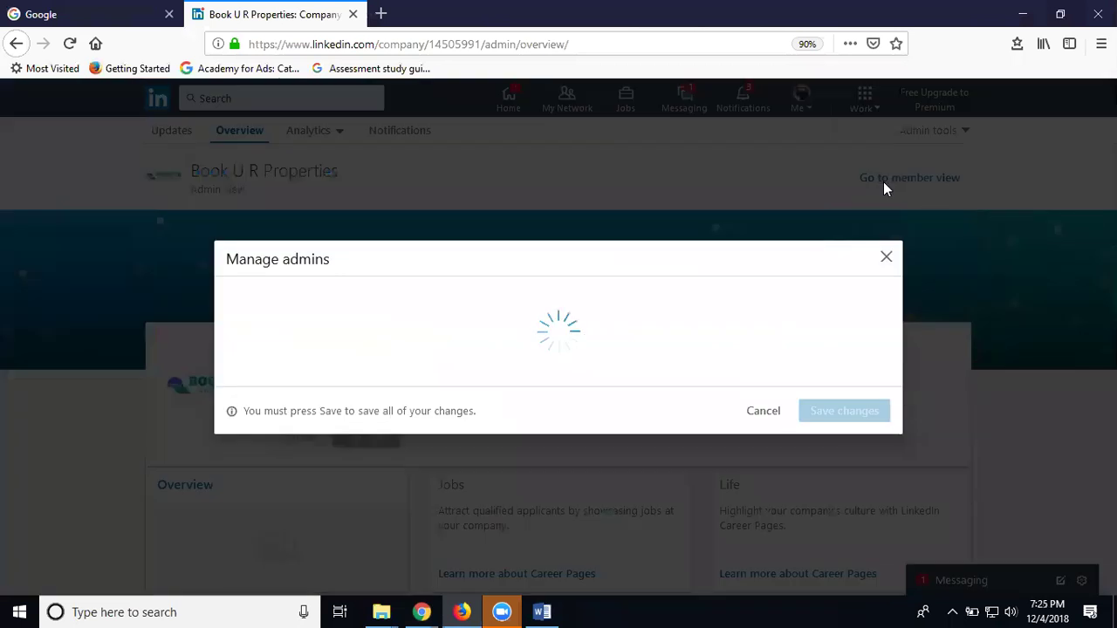
{"action": "left_click", "coordinate": [489, 193]}
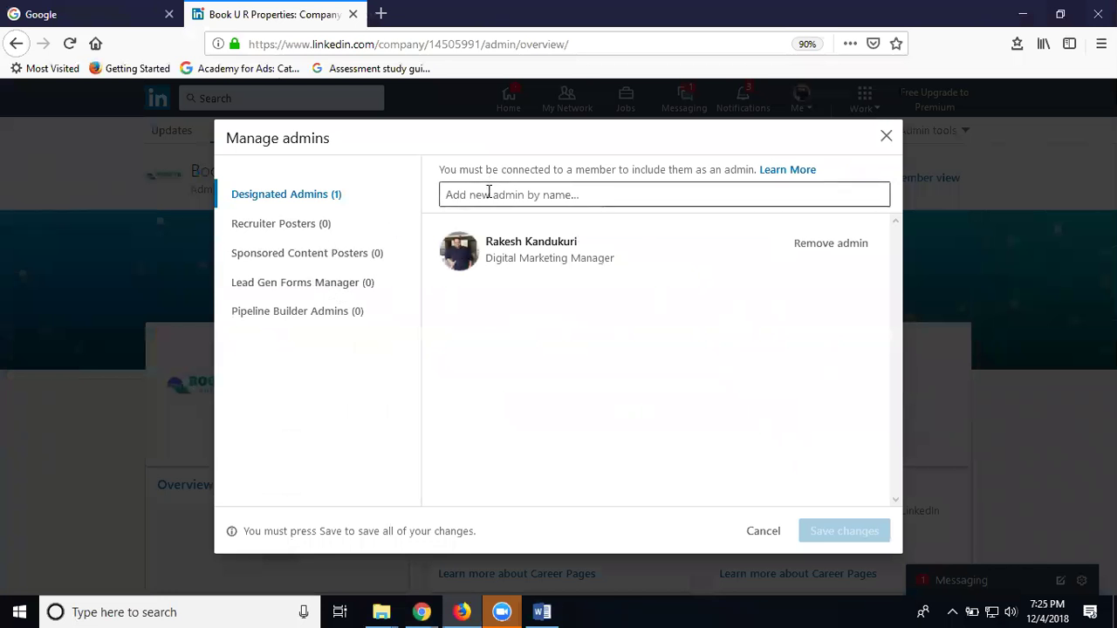
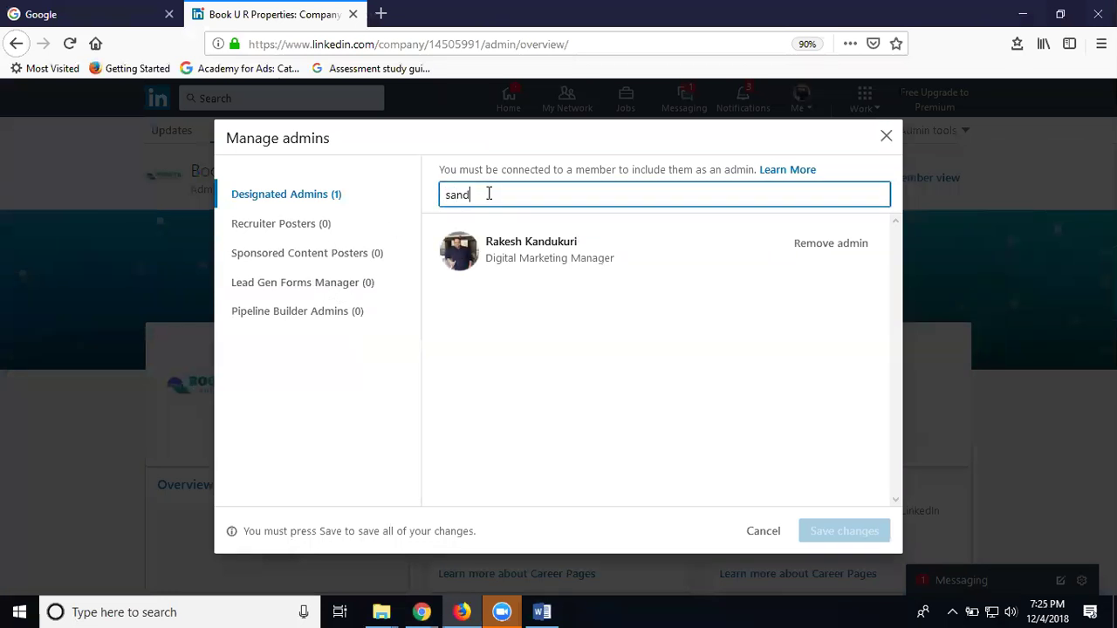
{"action": "left_click", "coordinate": [493, 228]}
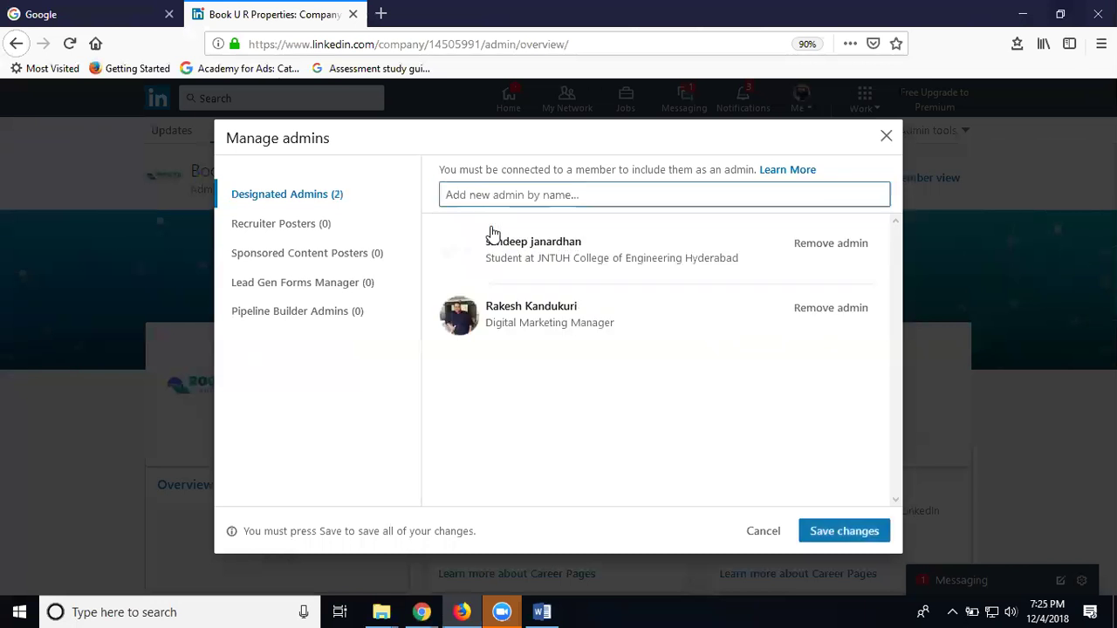
Add the same member under the recruiter posters role
{"action": "left_click", "coordinate": [482, 192]}
{"action": "type", "text": "sand"}
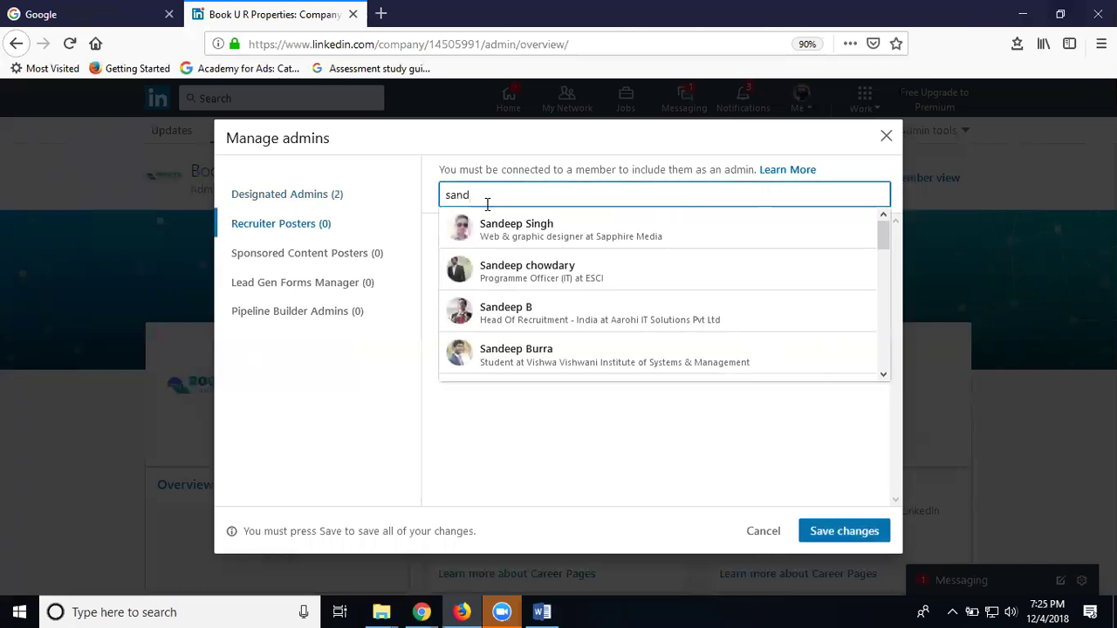
{"action": "scroll", "coordinate": [494, 282], "scroll_direction": "down", "scroll_amount": 5}
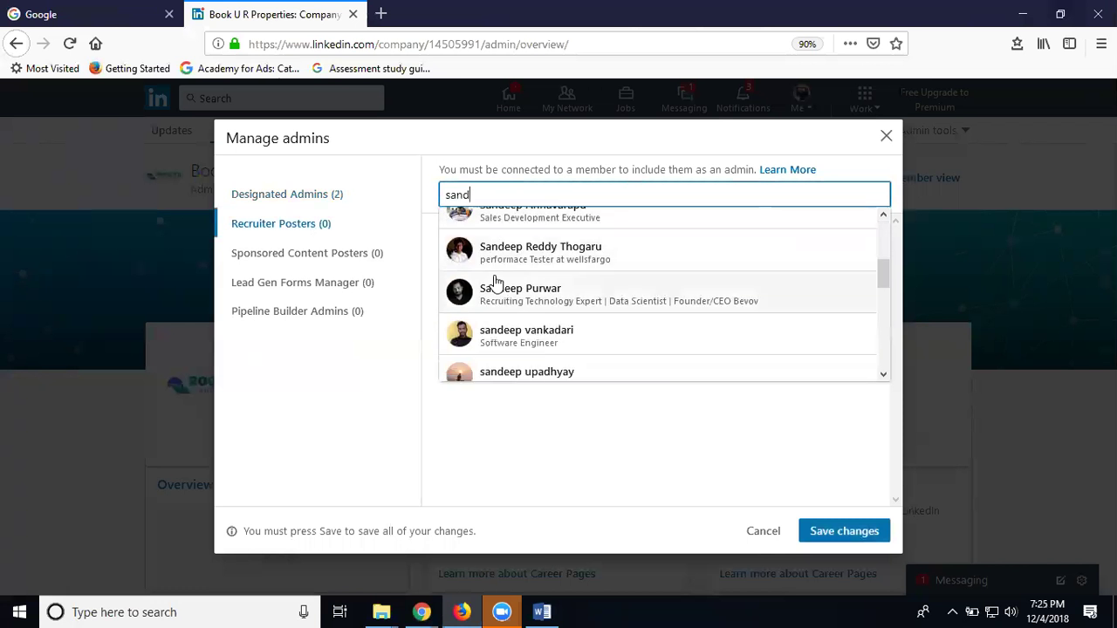
{"action": "type", "text": "eep j"}
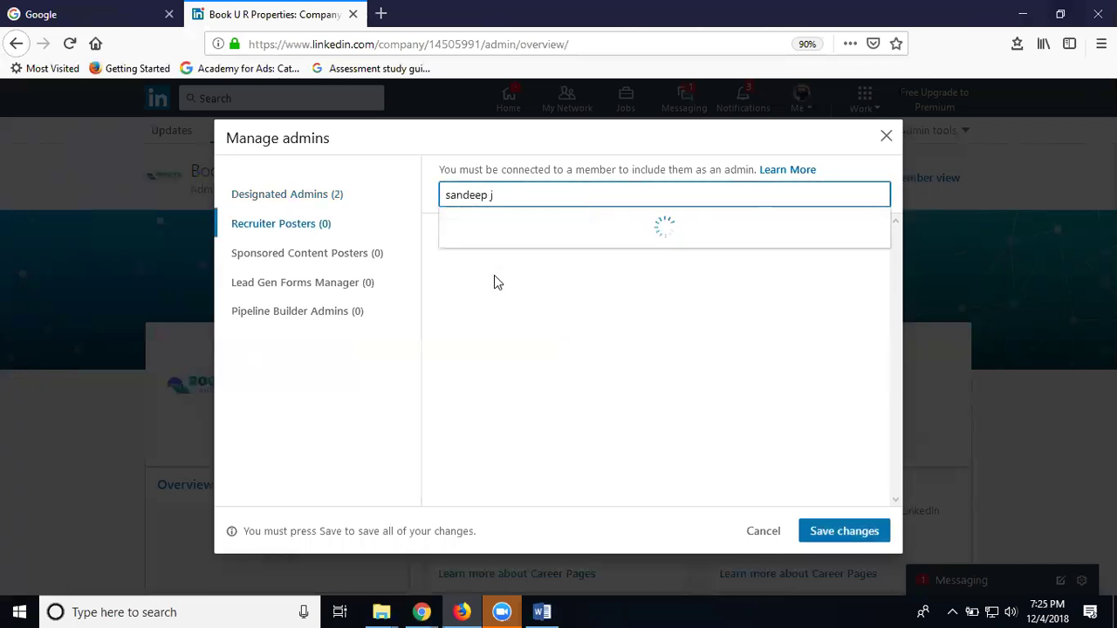
{"action": "key", "text": "ctrl+a"}
{"action": "key", "text": "ctrl+c"}
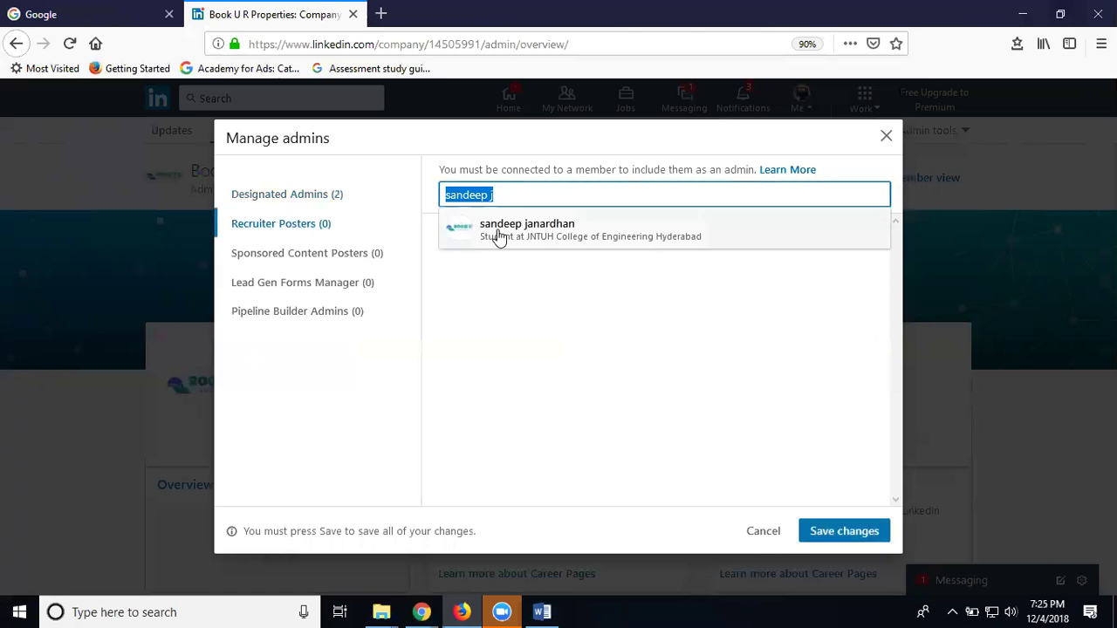
{"action": "left_click", "coordinate": [499, 234]}
Add the member as sponsored content poster and lead gen forms manager
{"action": "left_click", "coordinate": [307, 252]}
{"action": "key", "text": "ctrl+v"}
{"action": "left_click", "coordinate": [486, 244]}
{"action": "left_click", "coordinate": [386, 282]}
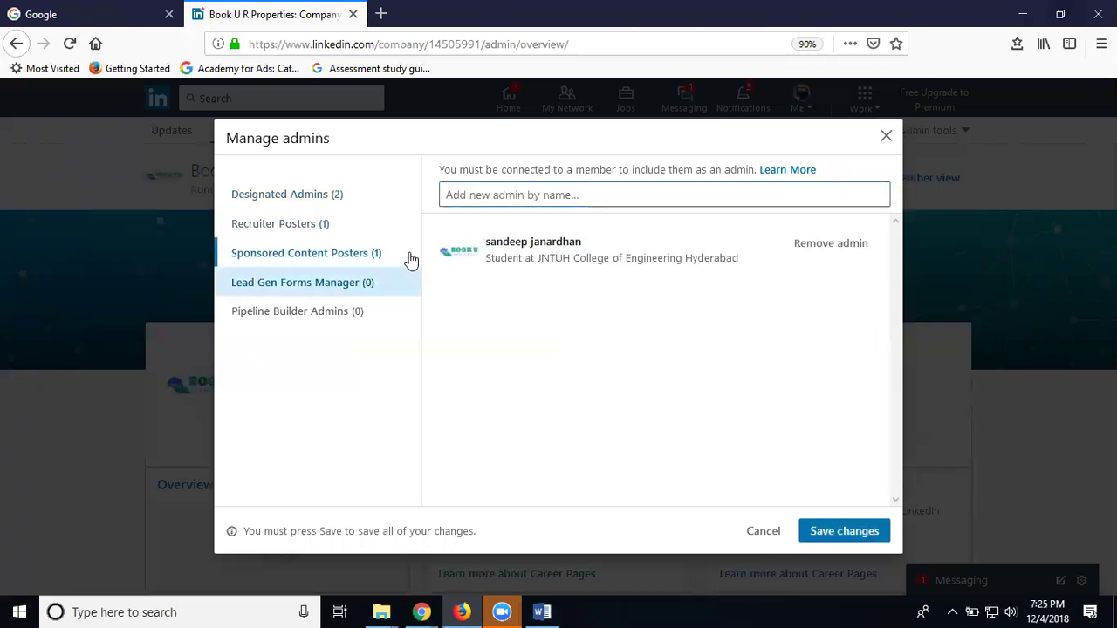
{"action": "key", "text": "ctrl+v"}
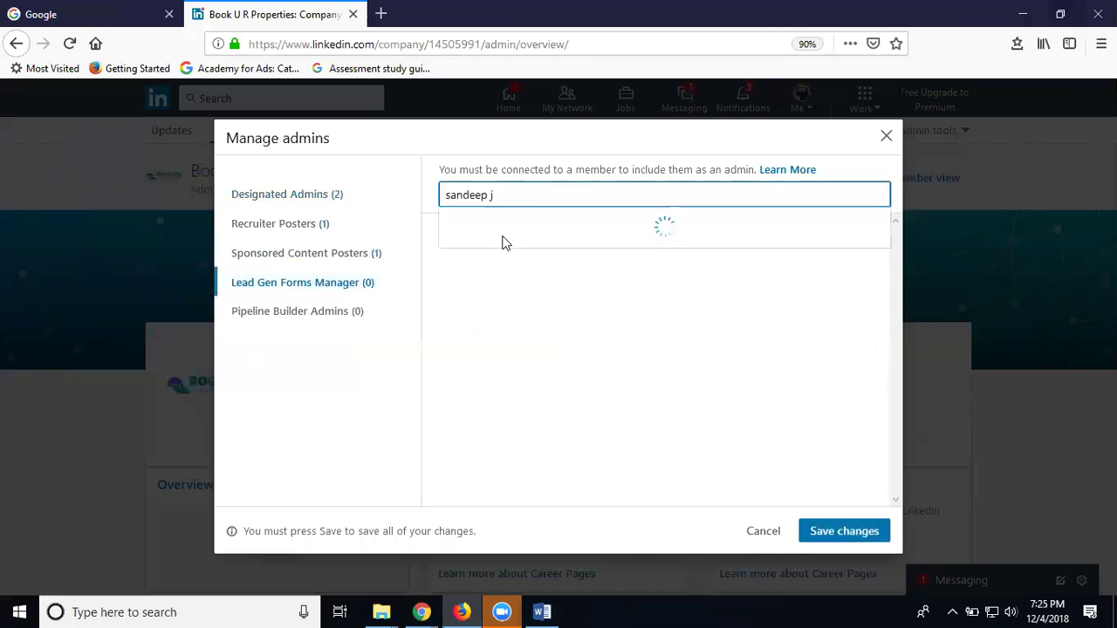
{"action": "left_click", "coordinate": [502, 236]}
Add the member as pipeline builder admin and save the admin changes, retrying after the error
{"action": "left_click", "coordinate": [305, 309]}
{"action": "left_click", "coordinate": [494, 193]}
{"action": "key", "text": "ctrl+v"}
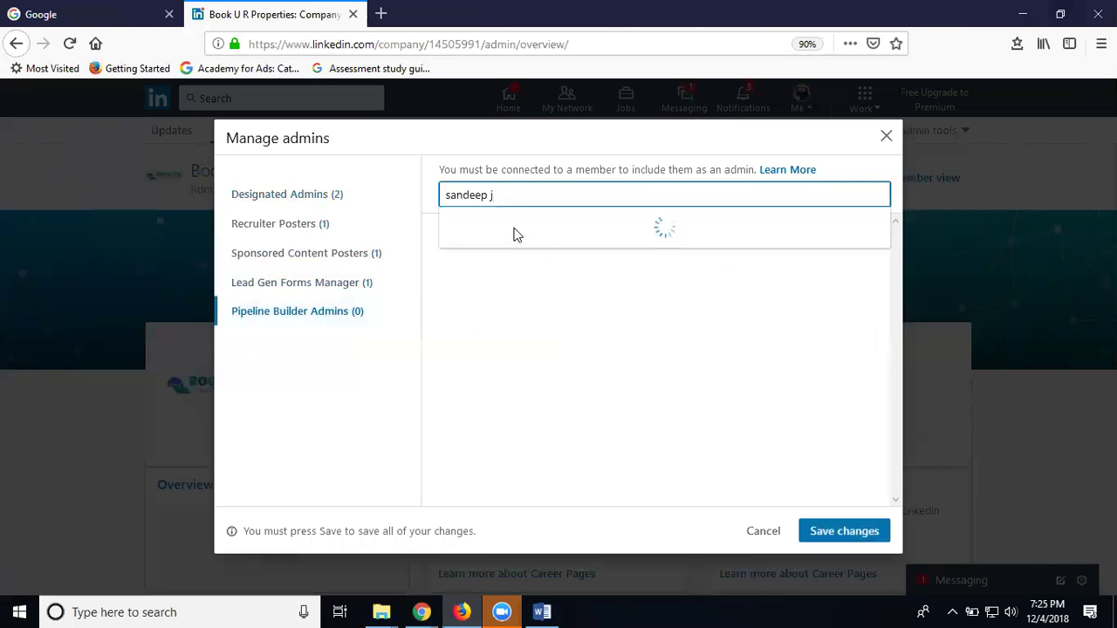
{"action": "left_click", "coordinate": [516, 234]}
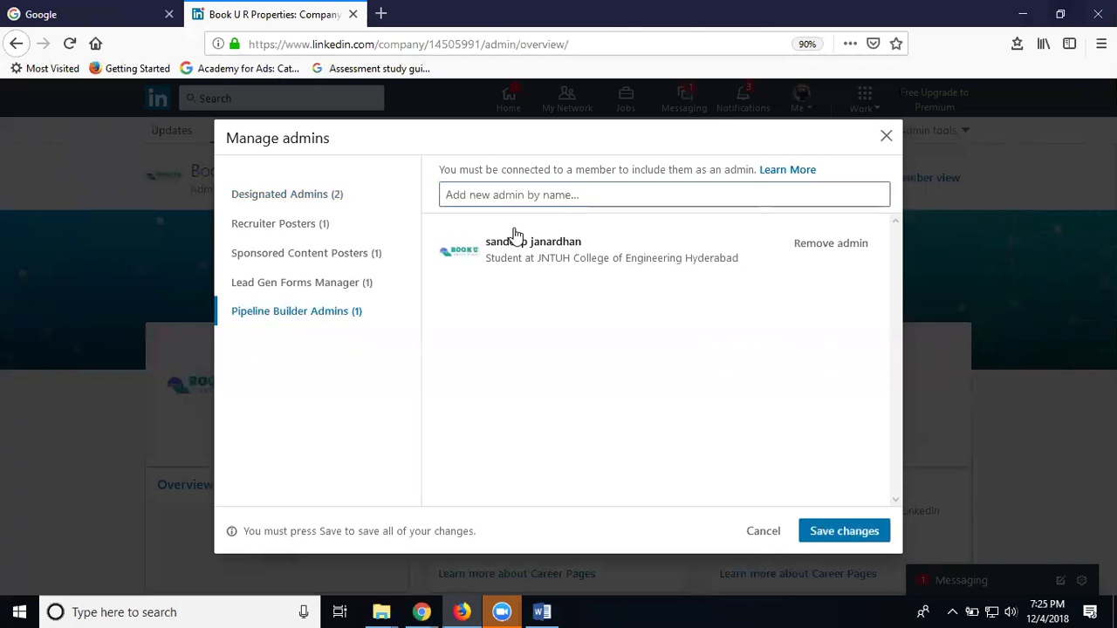
{"action": "left_click", "coordinate": [823, 531]}
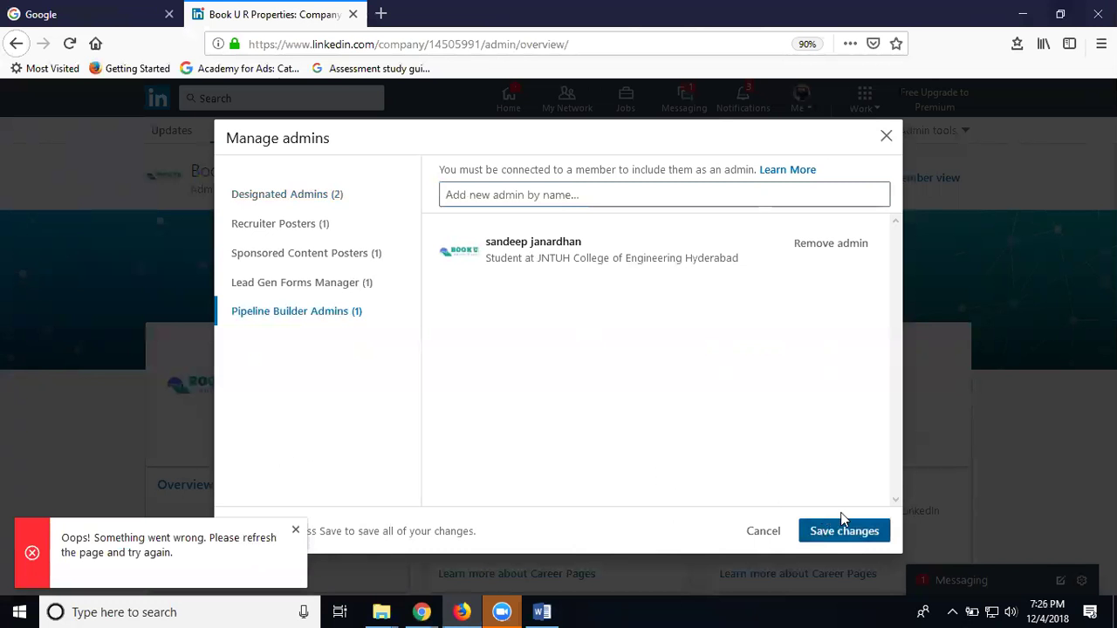
{"action": "left_click", "coordinate": [845, 534]}
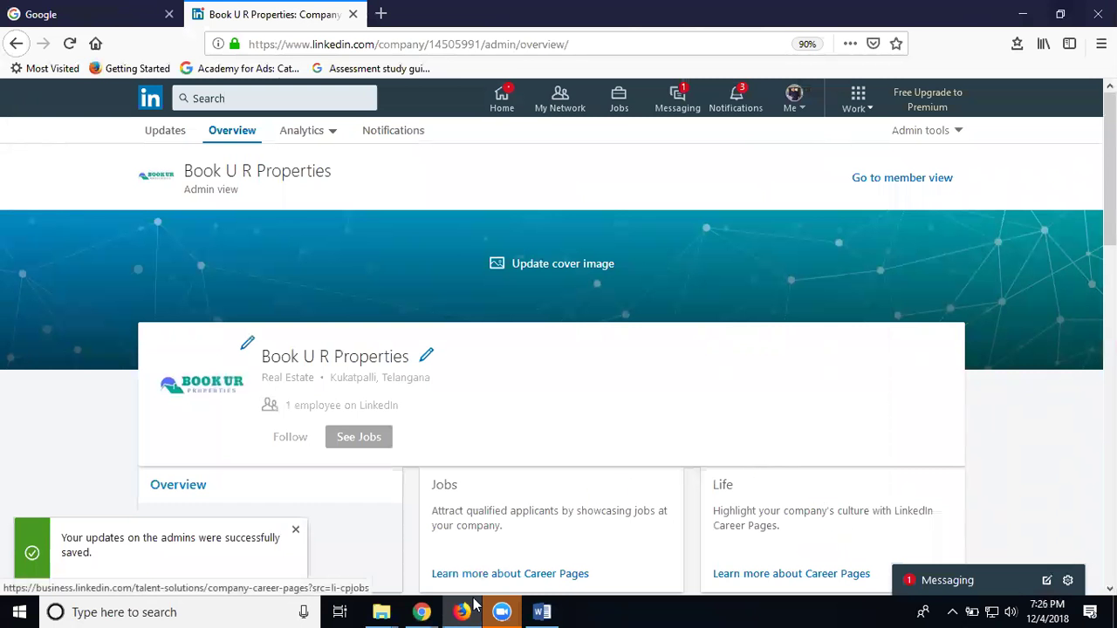
In Chrome, reload the feed and go to Company: Book U R Properties from the Me menu
{"action": "mouse_move", "coordinate": [421, 612]}
{"action": "left_click", "coordinate": [497, 562]}
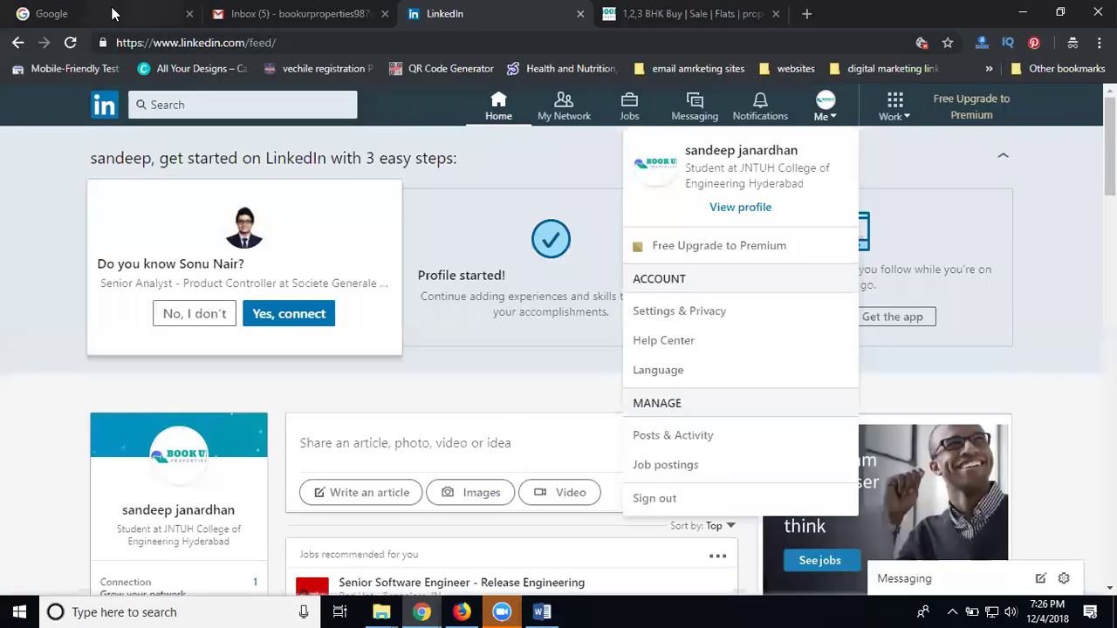
{"action": "left_click", "coordinate": [71, 42]}
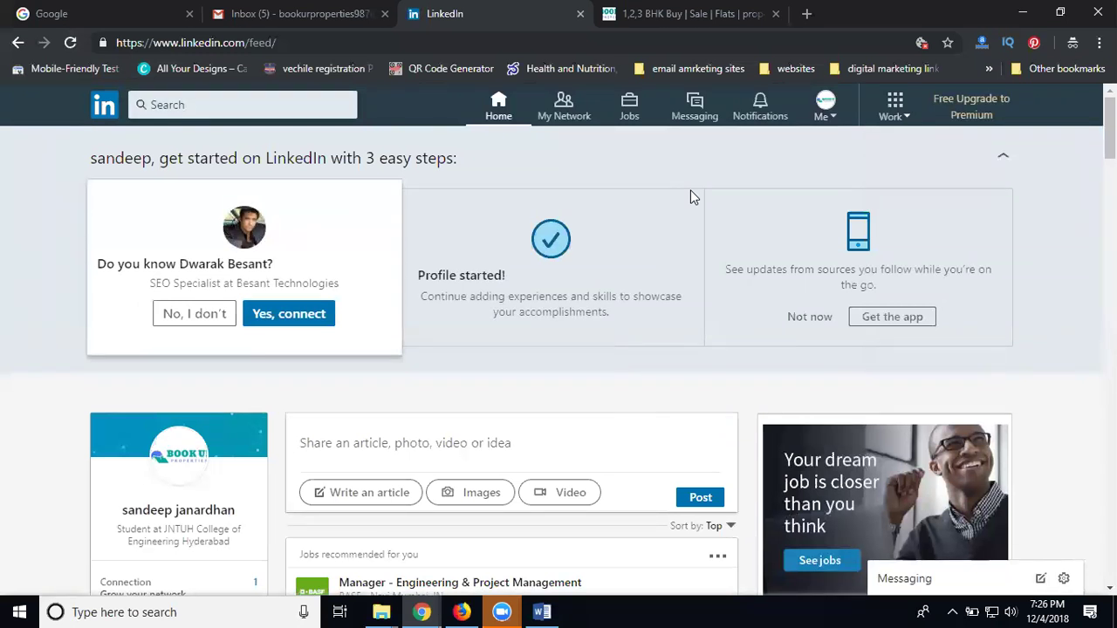
{"action": "left_click", "coordinate": [825, 119]}
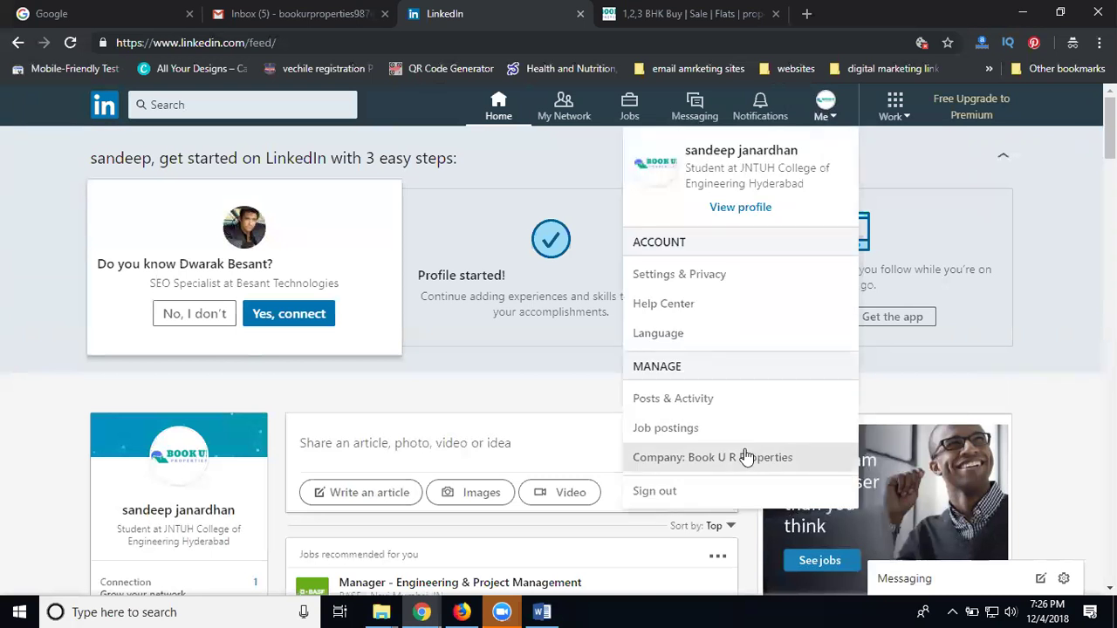
{"action": "left_click", "coordinate": [748, 457]}
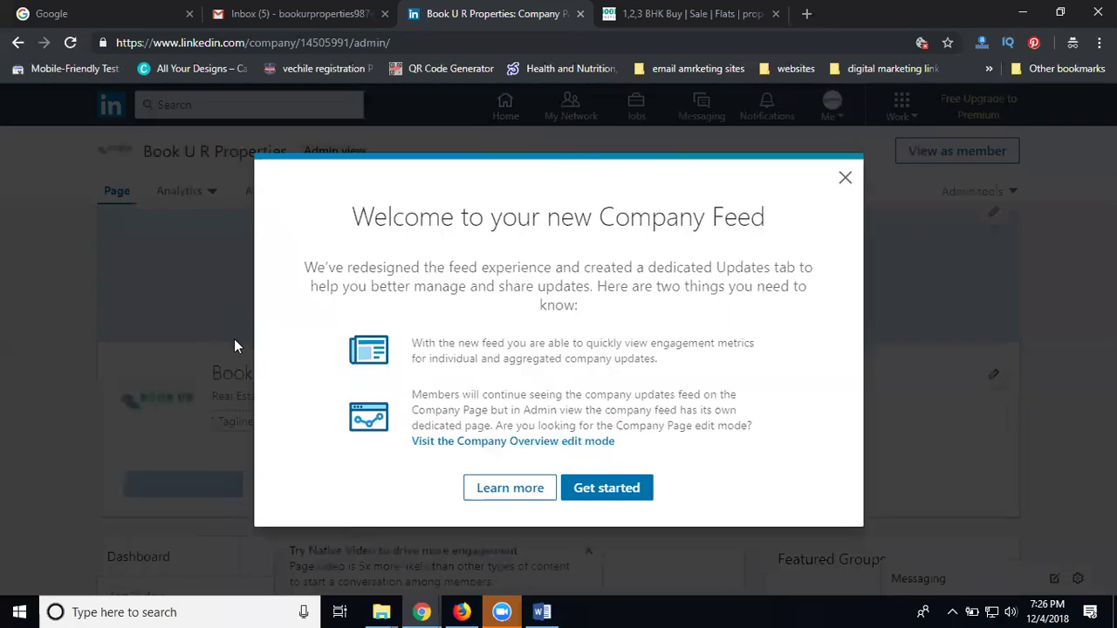
Close the 'Welcome to your new Company Feed' dialog with Get started
{"action": "left_click", "coordinate": [621, 491]}
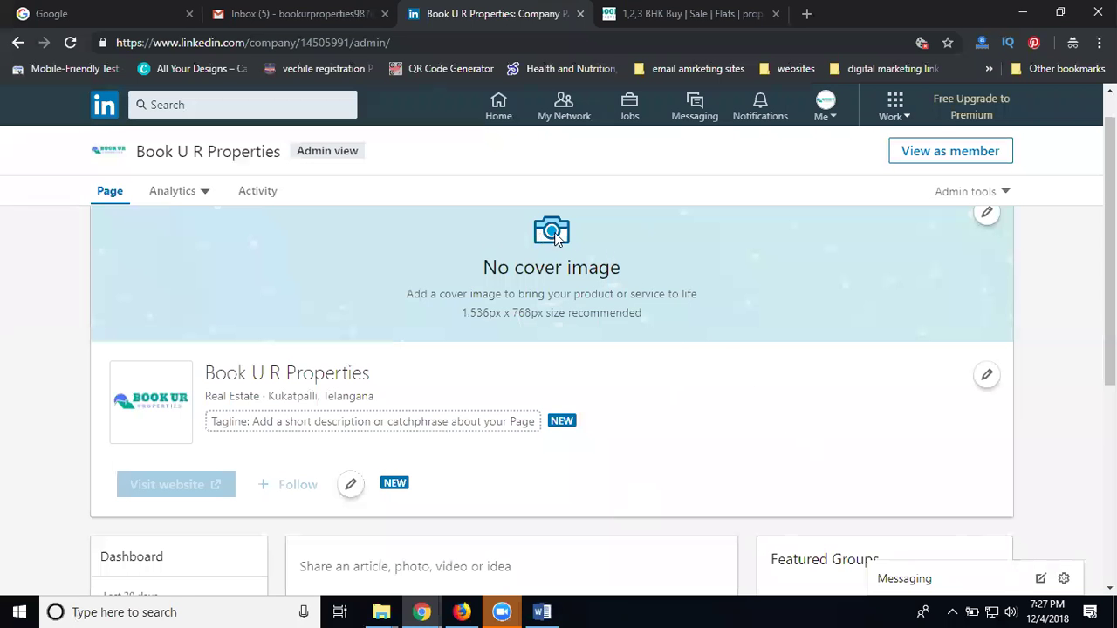
{"action": "left_click", "coordinate": [987, 215]}
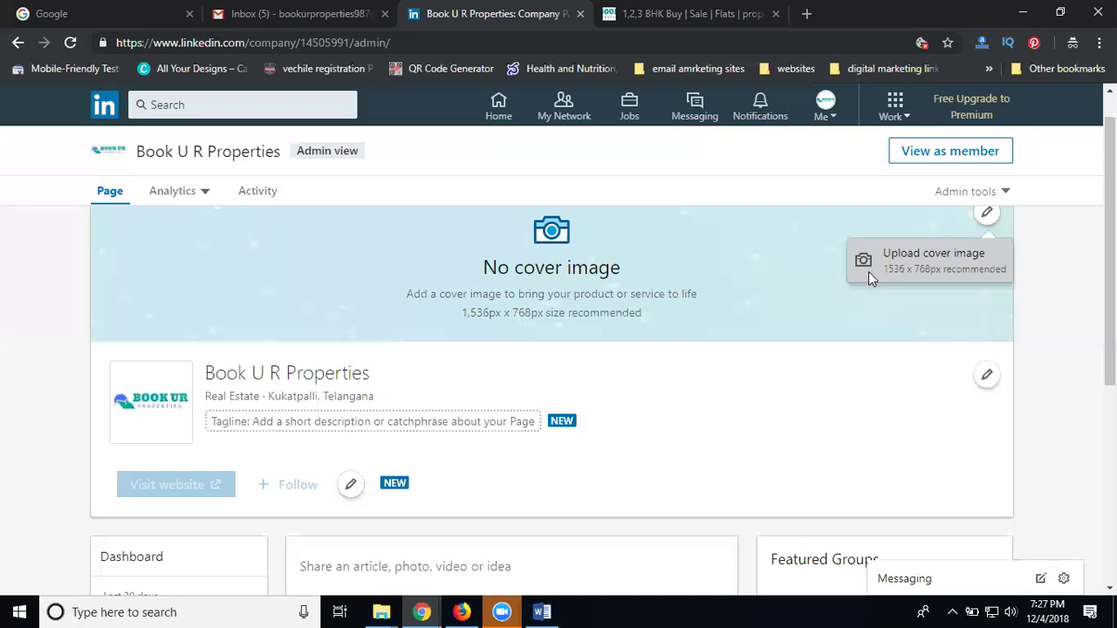
{"action": "left_click", "coordinate": [868, 271]}
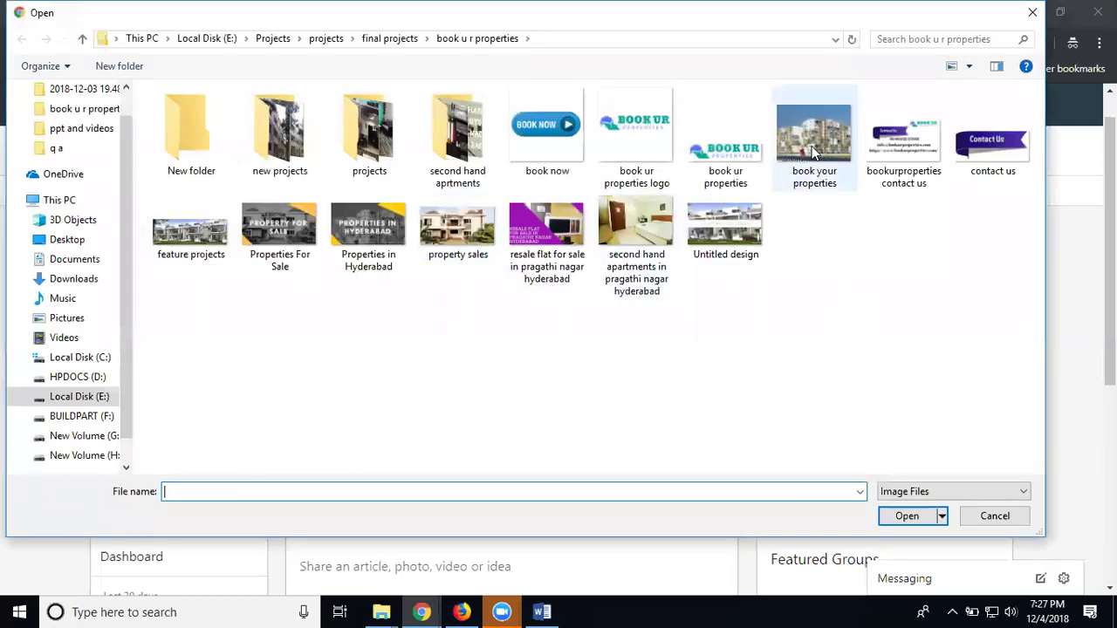
{"action": "double_click", "coordinate": [192, 229]}
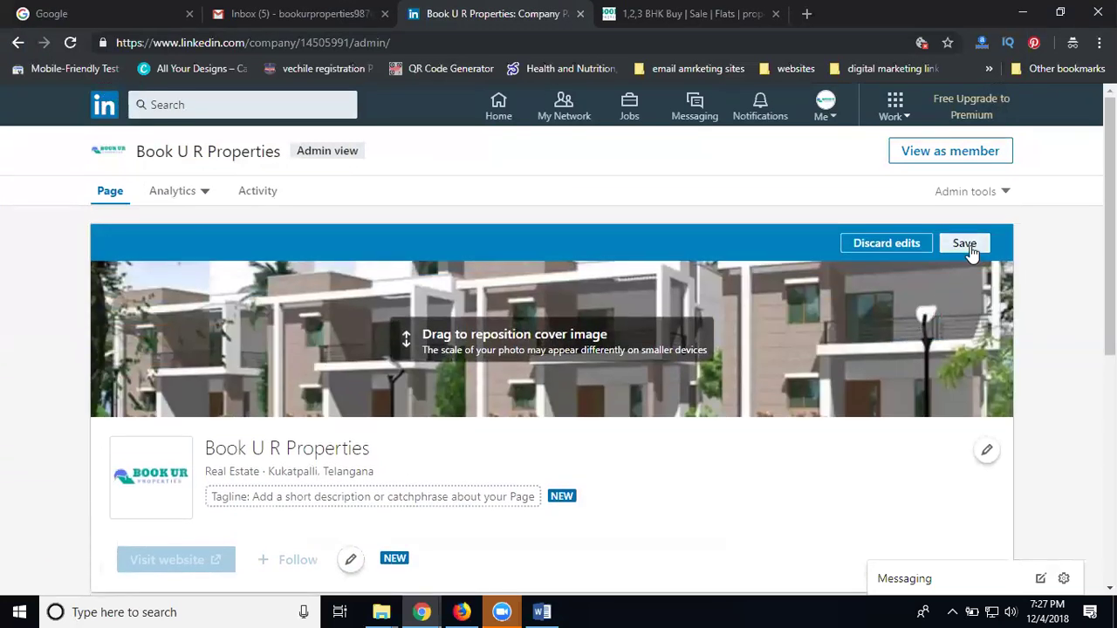
{"action": "left_click", "coordinate": [965, 244]}
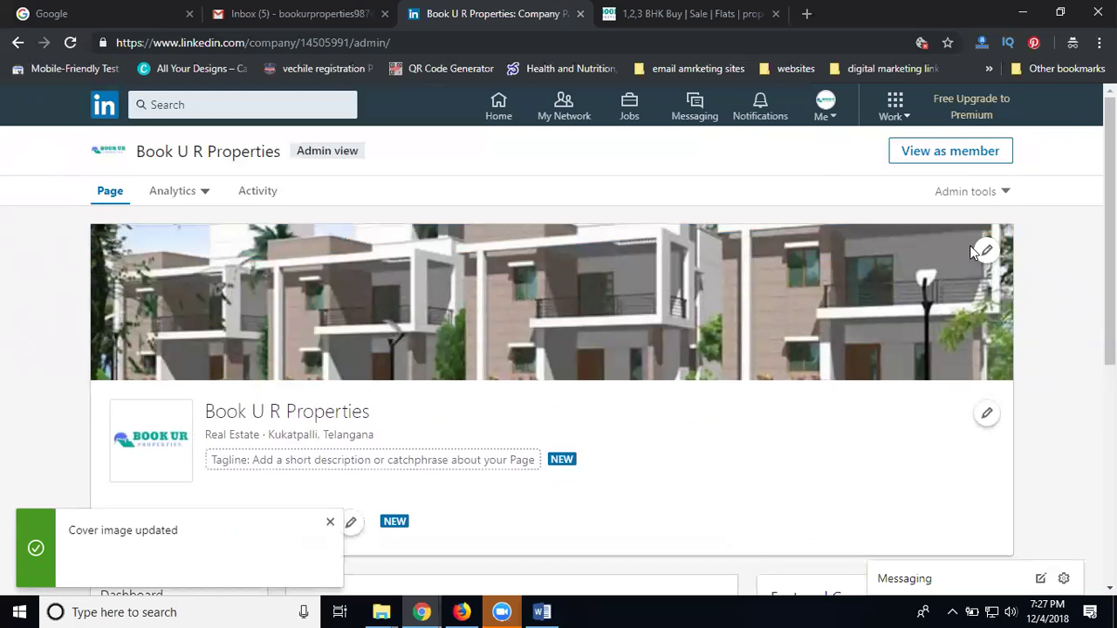
{"action": "scroll", "coordinate": [515, 300], "scroll_direction": "down", "scroll_amount": 3}
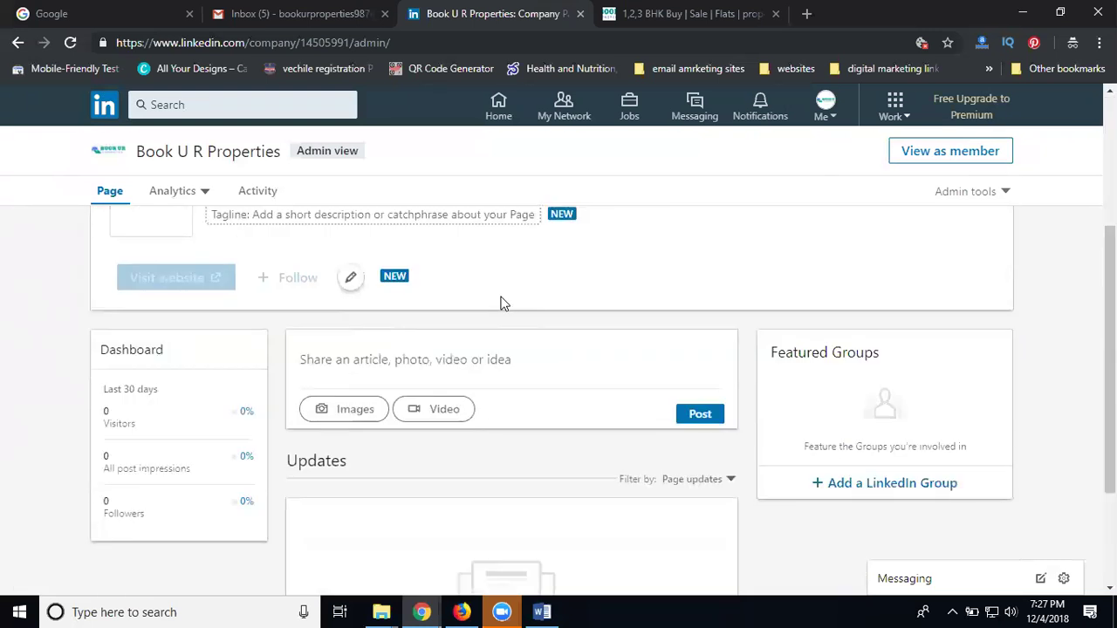
{"action": "scroll", "coordinate": [502, 301], "scroll_direction": "up", "scroll_amount": 1}
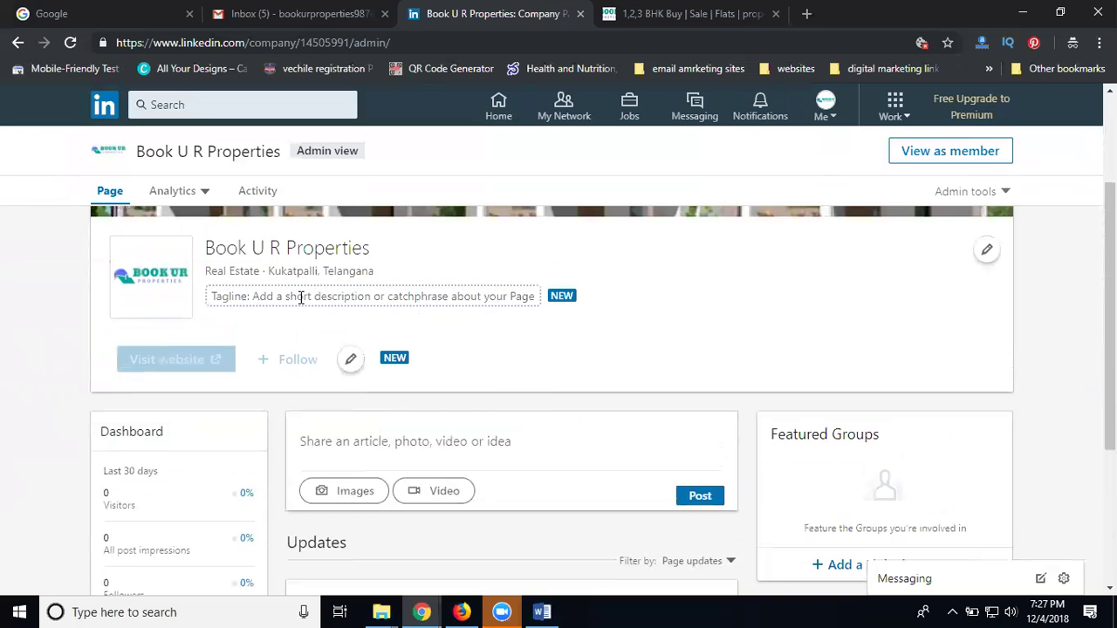
{"action": "scroll", "coordinate": [288, 296], "scroll_direction": "down", "scroll_amount": 1}
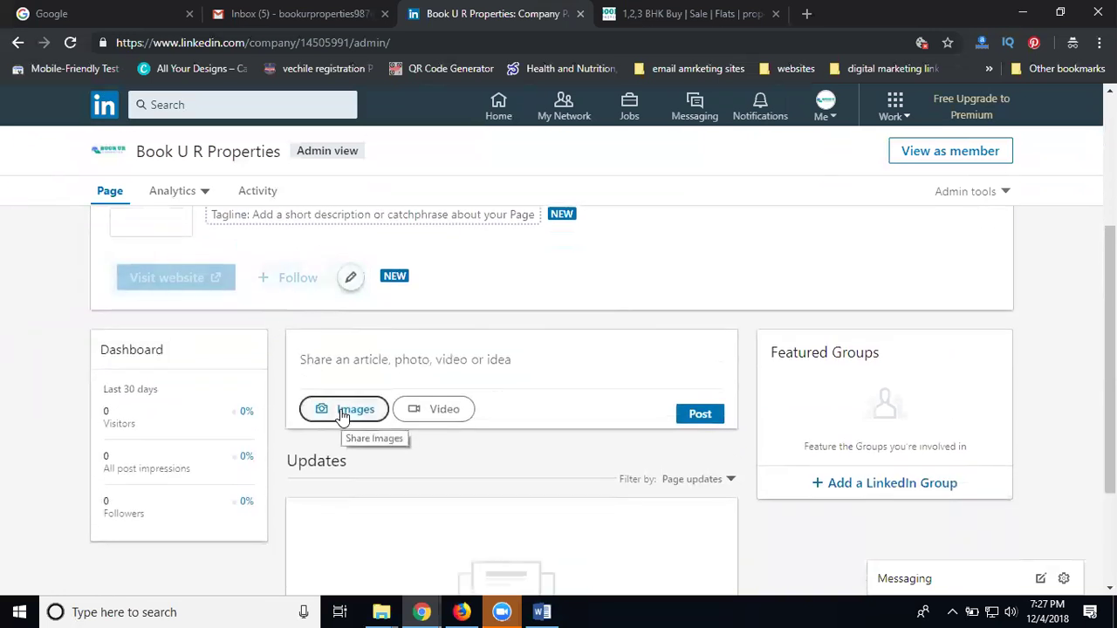
Attach the 'Book Your Properties in Hyderabad' video and paste its name as the post text
{"action": "left_click", "coordinate": [445, 410]}
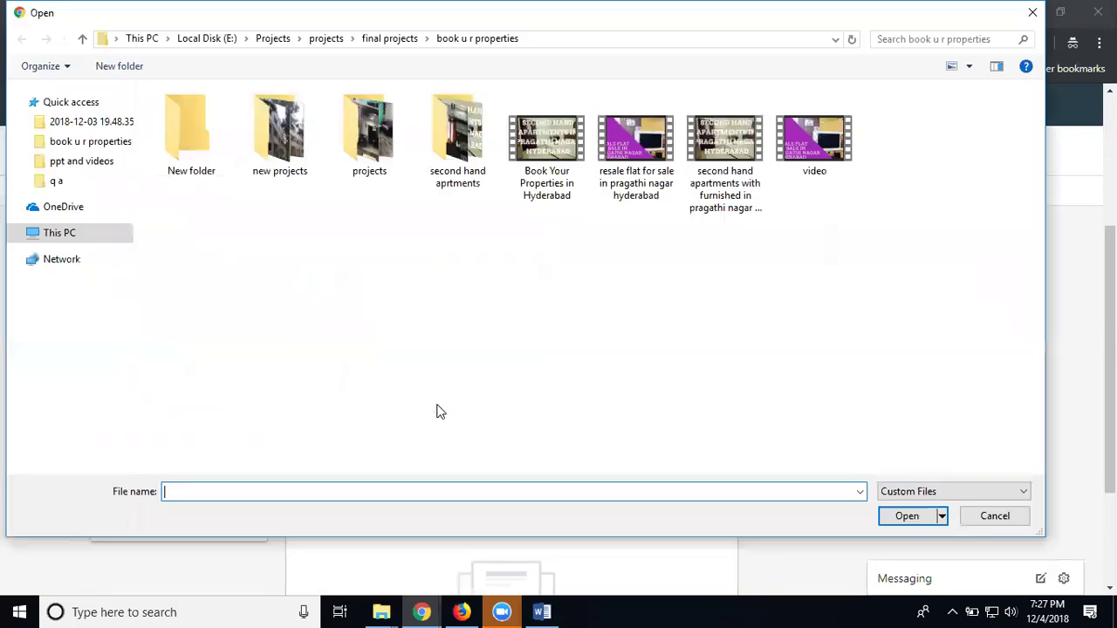
{"action": "left_click", "coordinate": [541, 197]}
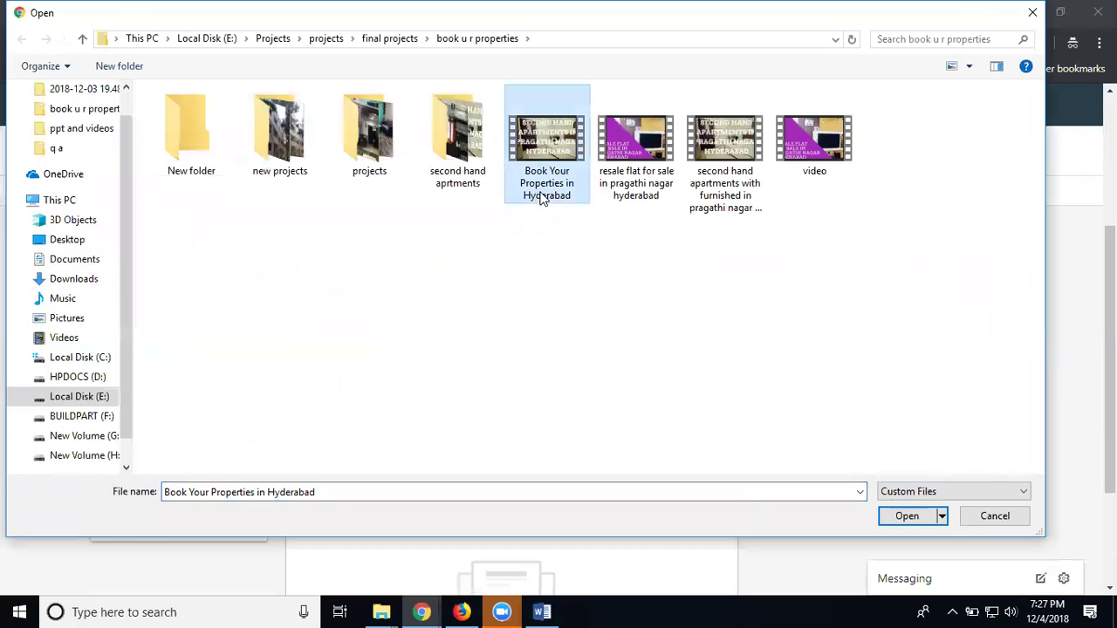
{"action": "left_click", "coordinate": [543, 197]}
{"action": "right_click", "coordinate": [541, 196]}
{"action": "left_click", "coordinate": [572, 246]}
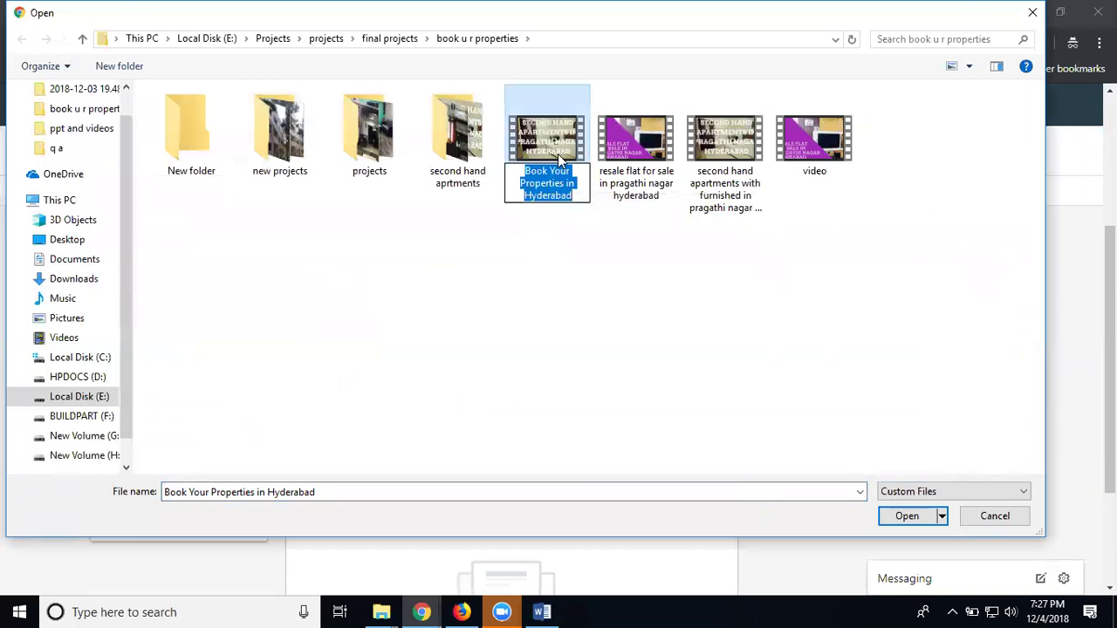
{"action": "double_click", "coordinate": [557, 154]}
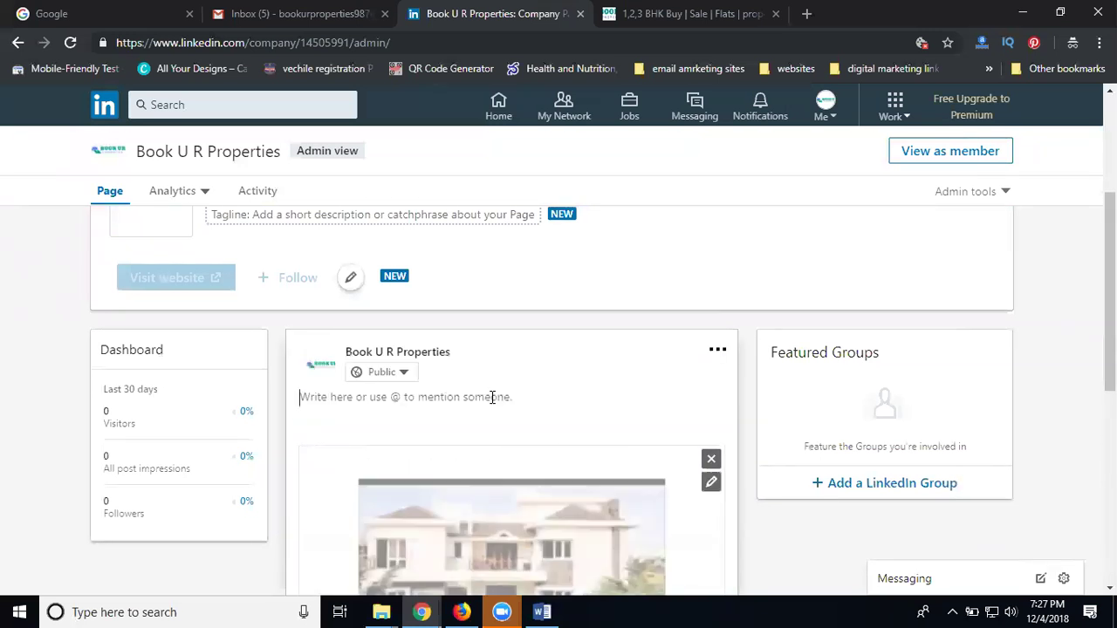
{"action": "key", "text": "ctrl+v"}
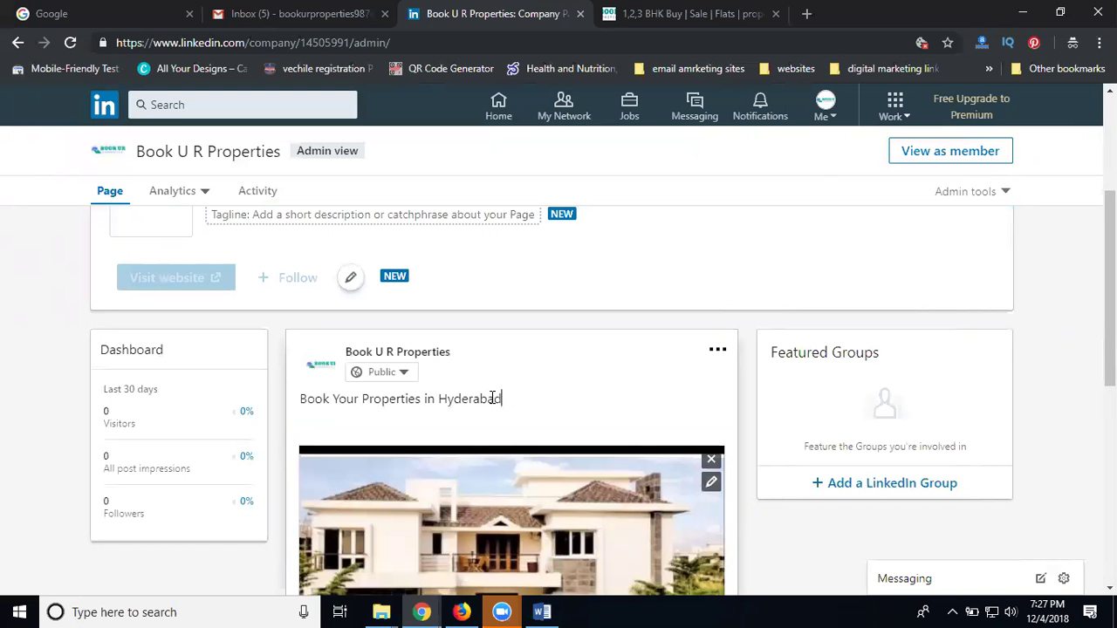
Make the text read 'Book Your #Properties in #Hyderabad' and keep the post public
{"action": "left_click", "coordinate": [438, 399]}
{"action": "type", "text": "#"}
{"action": "left_click", "coordinate": [363, 399]}
{"action": "type", "text": "#"}
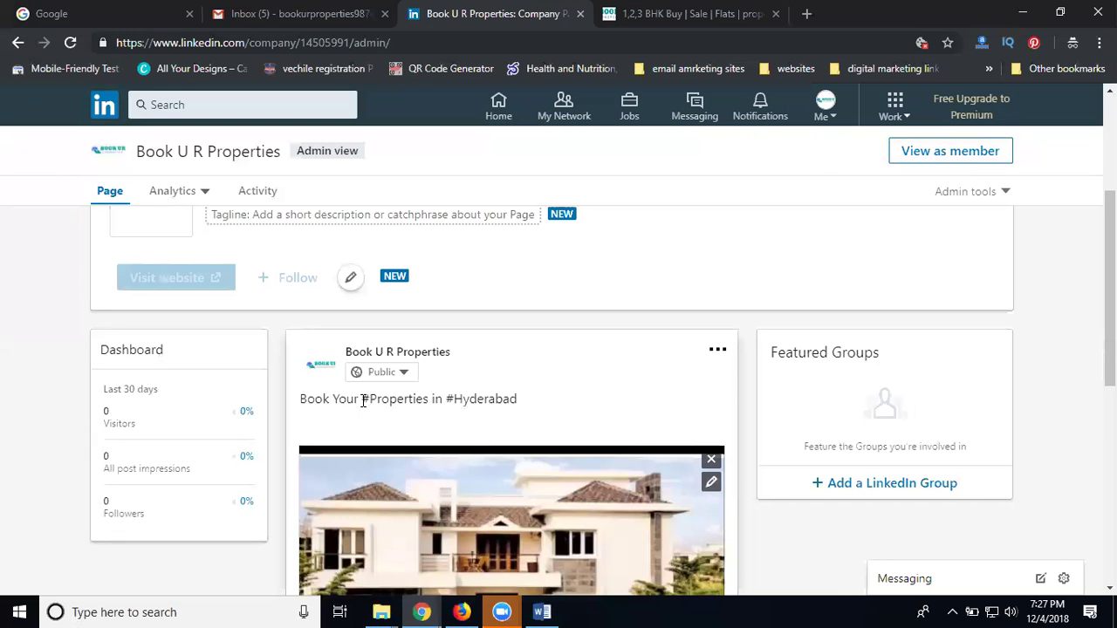
{"action": "left_click", "coordinate": [375, 371]}
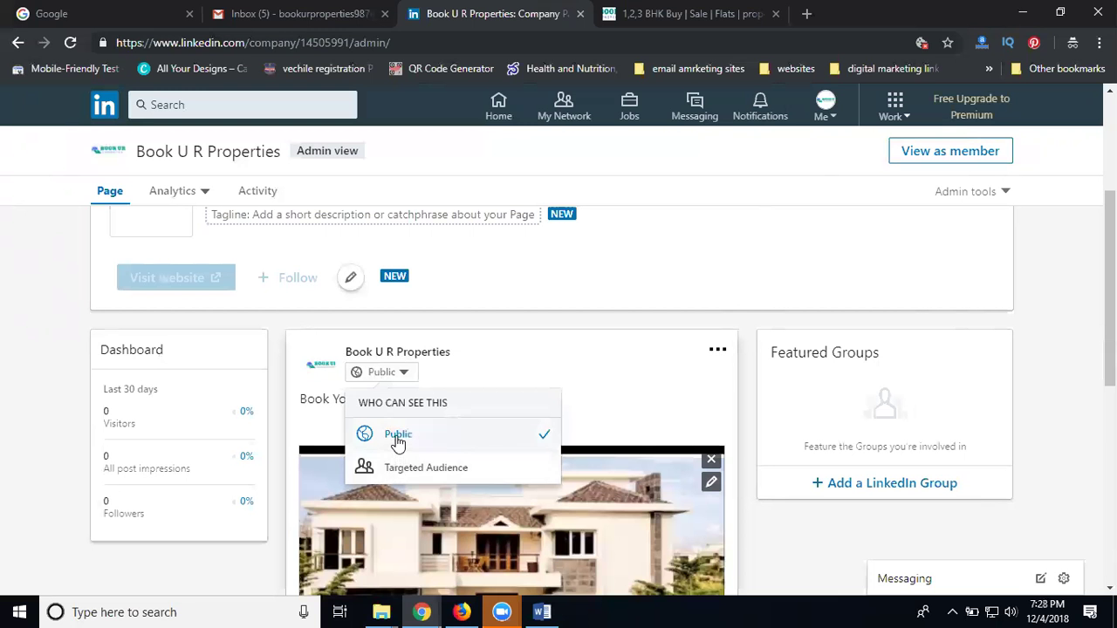
{"action": "left_click", "coordinate": [642, 416]}
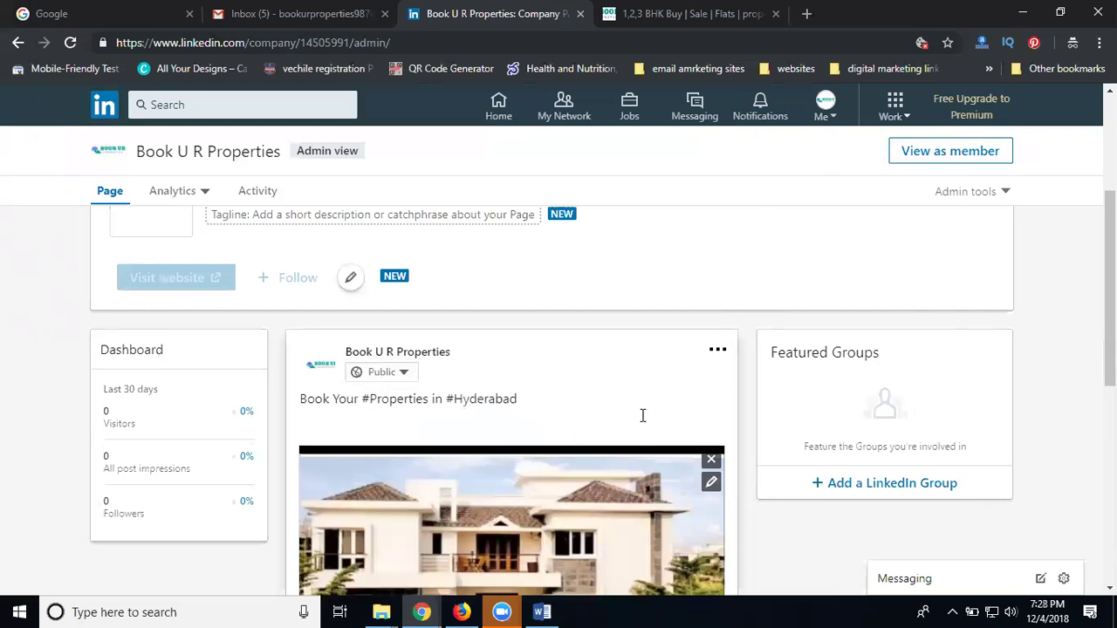
Paste the company website's phone number and e-mail into the post on their own line
{"action": "left_click", "coordinate": [656, 20]}
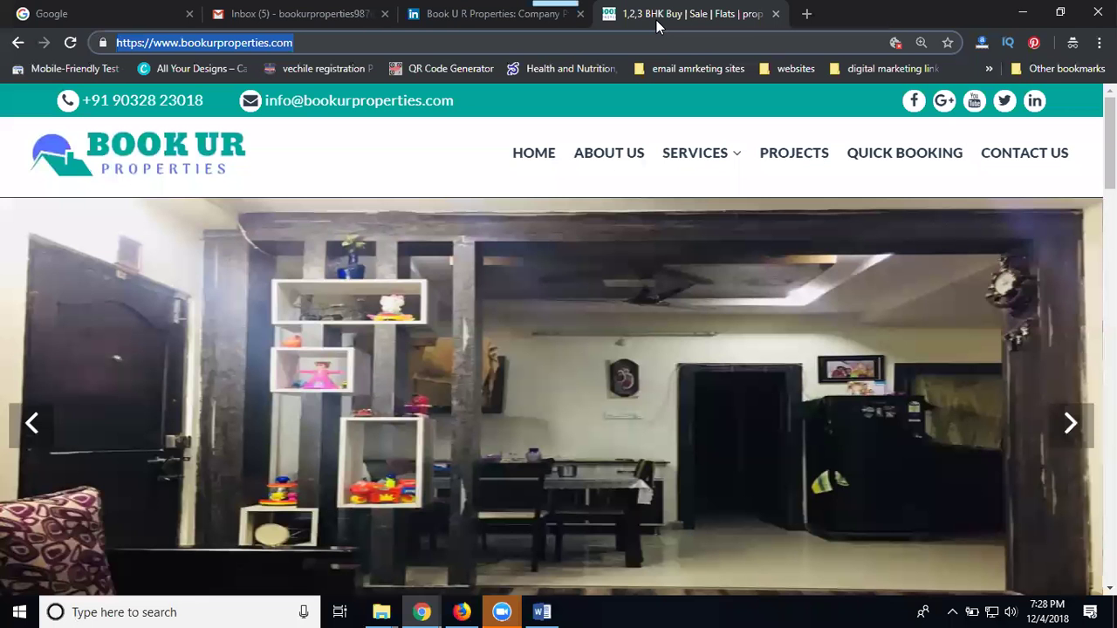
{"action": "left_click_drag", "start_coordinate": [479, 98], "coordinate": [87, 102]}
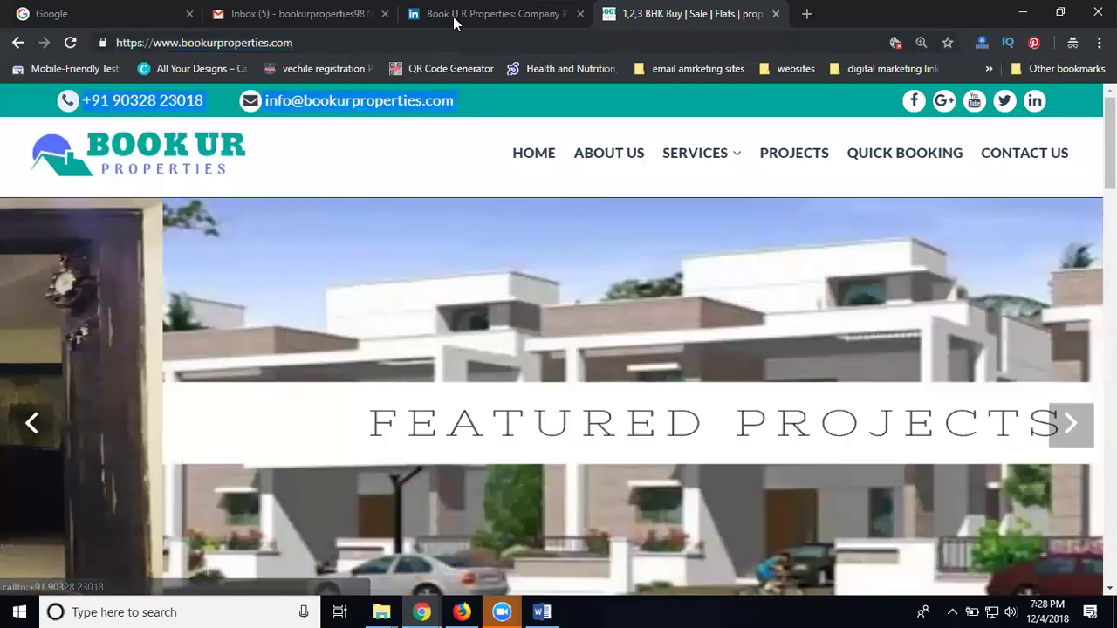
{"action": "key", "text": "ctrl+c"}
{"action": "key", "text": "ctrl+shift+Tab"}
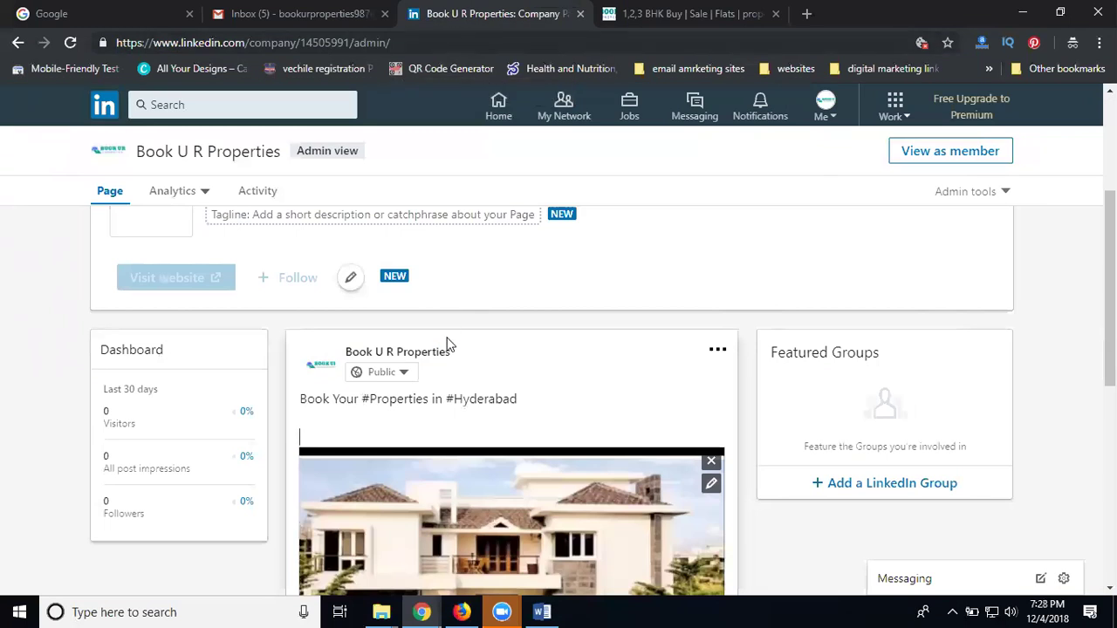
{"action": "key", "text": "ctrl+v"}
{"action": "key", "text": "Return"}
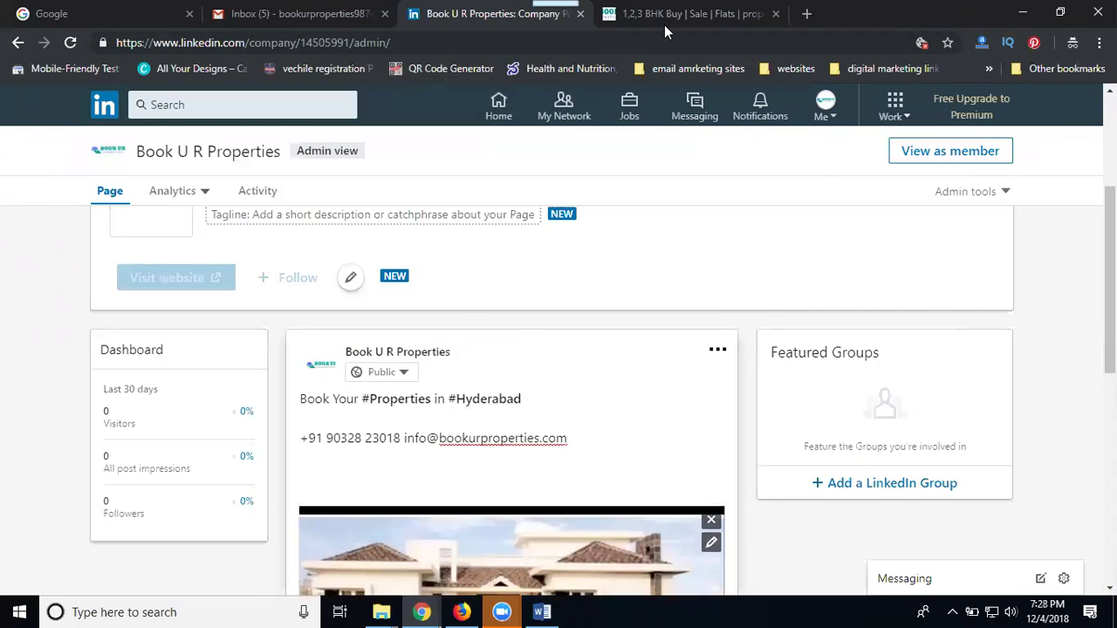
Add the bookurproperties.com web address to the post and publish it
{"action": "left_click", "coordinate": [668, 16]}
{"action": "left_click", "coordinate": [397, 42]}
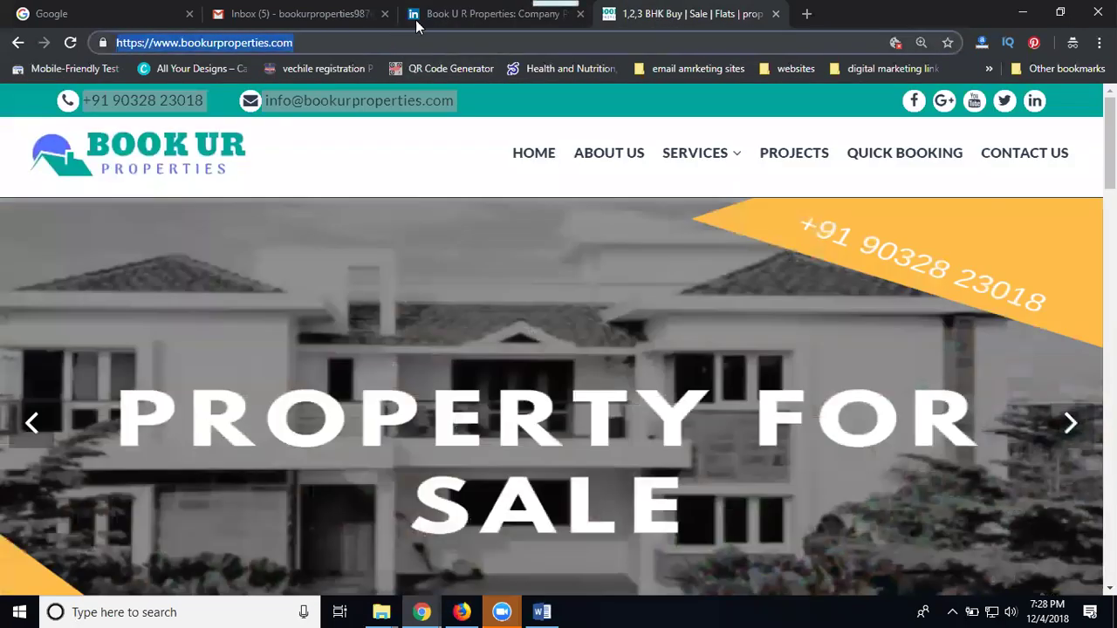
{"action": "left_click", "coordinate": [454, 13]}
{"action": "key", "text": "ctrl+v"}
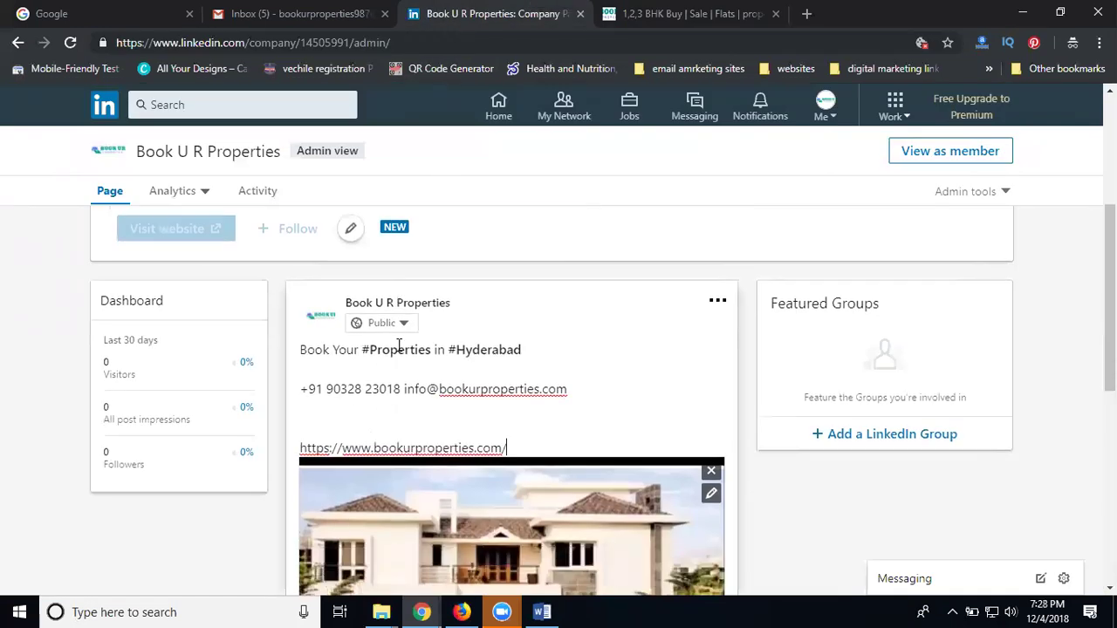
{"action": "scroll", "coordinate": [523, 436], "scroll_direction": "down", "scroll_amount": 5}
{"action": "left_click", "coordinate": [701, 411]}
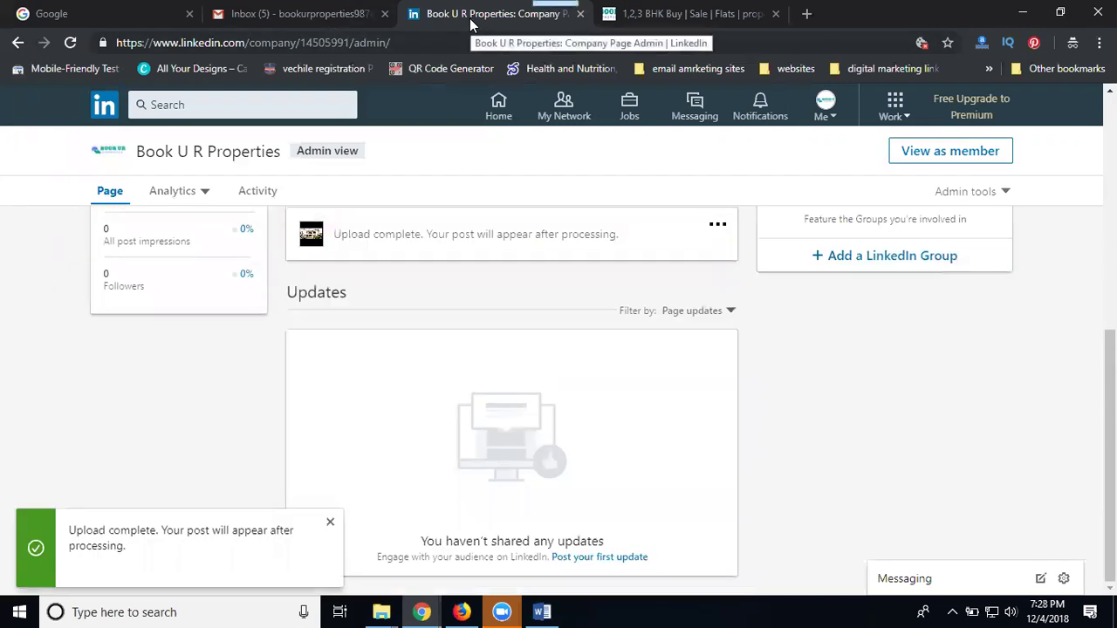
In Firefox, publish the pending company page edits from the Updates tab and reload
{"action": "left_click", "coordinate": [462, 611]}
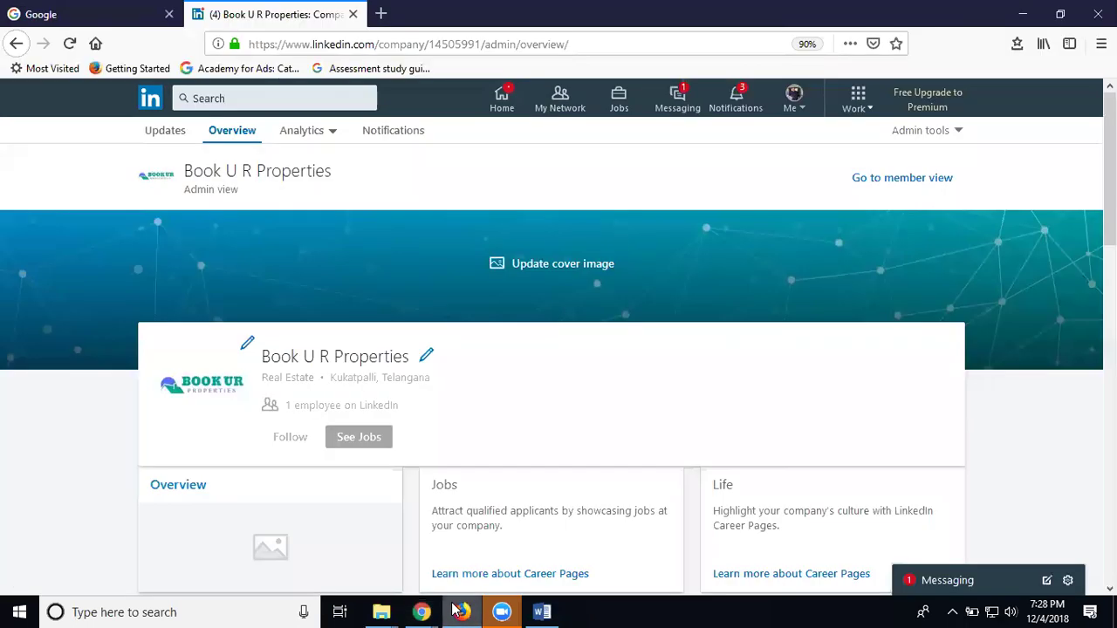
{"action": "scroll", "coordinate": [422, 254], "scroll_direction": "down", "scroll_amount": 3}
{"action": "scroll", "coordinate": [361, 436], "scroll_direction": "down", "scroll_amount": 2}
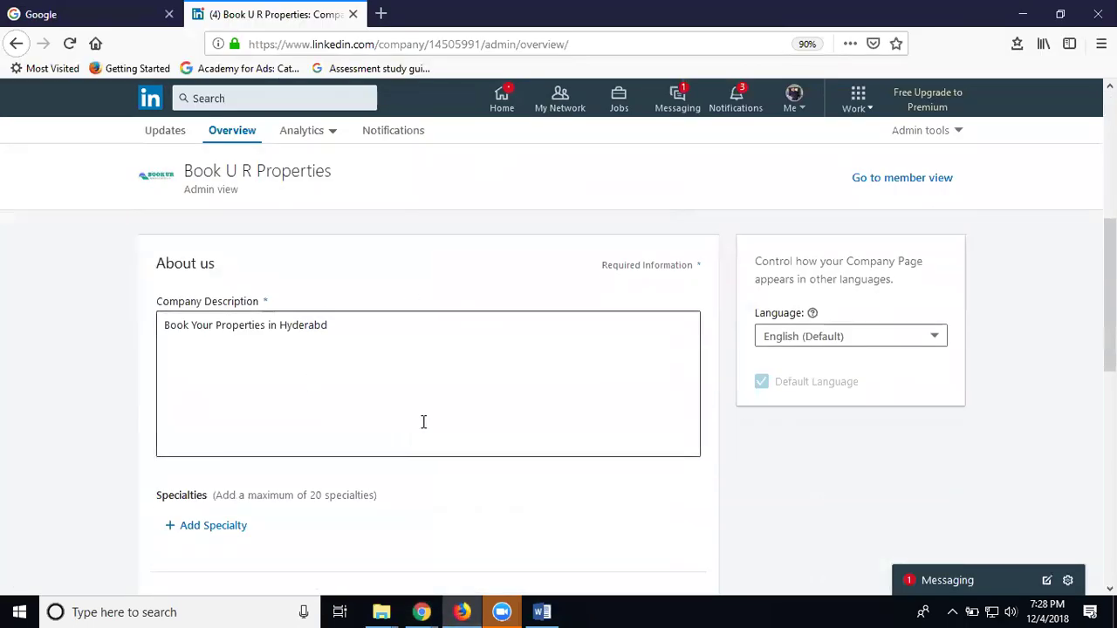
{"action": "scroll", "coordinate": [424, 421], "scroll_direction": "up", "scroll_amount": 4}
{"action": "left_click", "coordinate": [168, 132]}
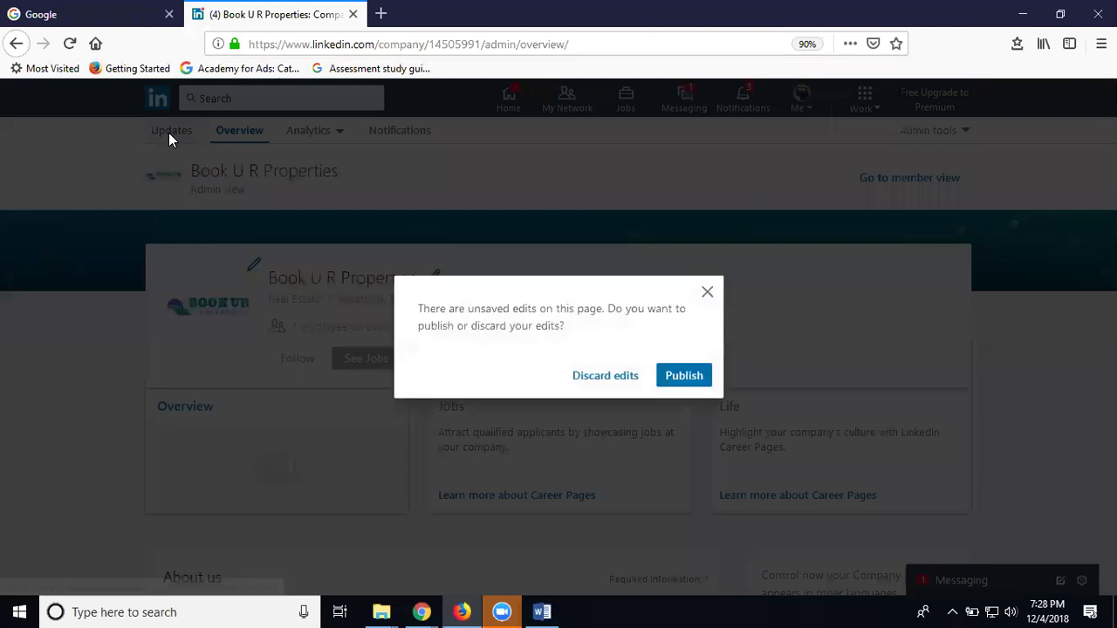
{"action": "left_click", "coordinate": [697, 385]}
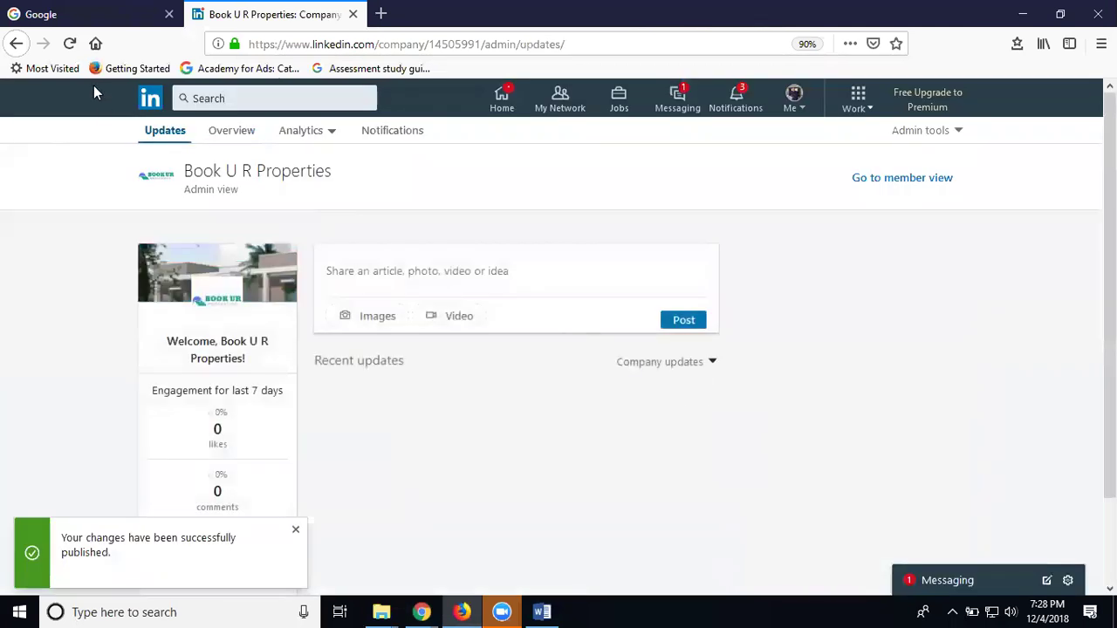
{"action": "left_click", "coordinate": [69, 44]}
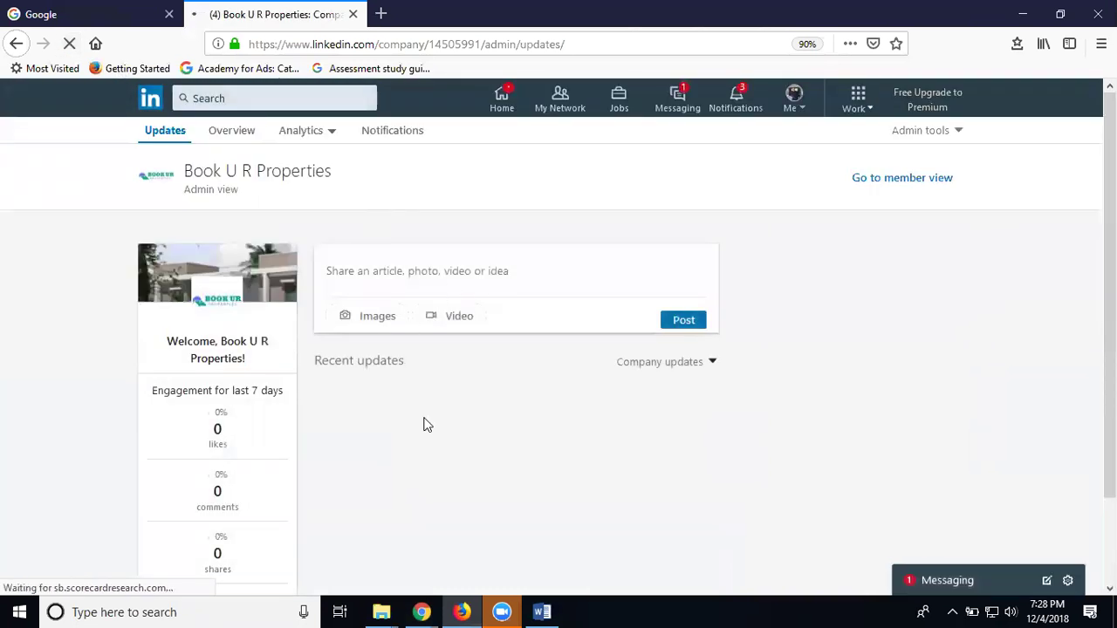
Return to the Chrome admin page showing the video post awaiting processing
{"action": "scroll", "coordinate": [479, 371], "scroll_direction": "down", "scroll_amount": 2}
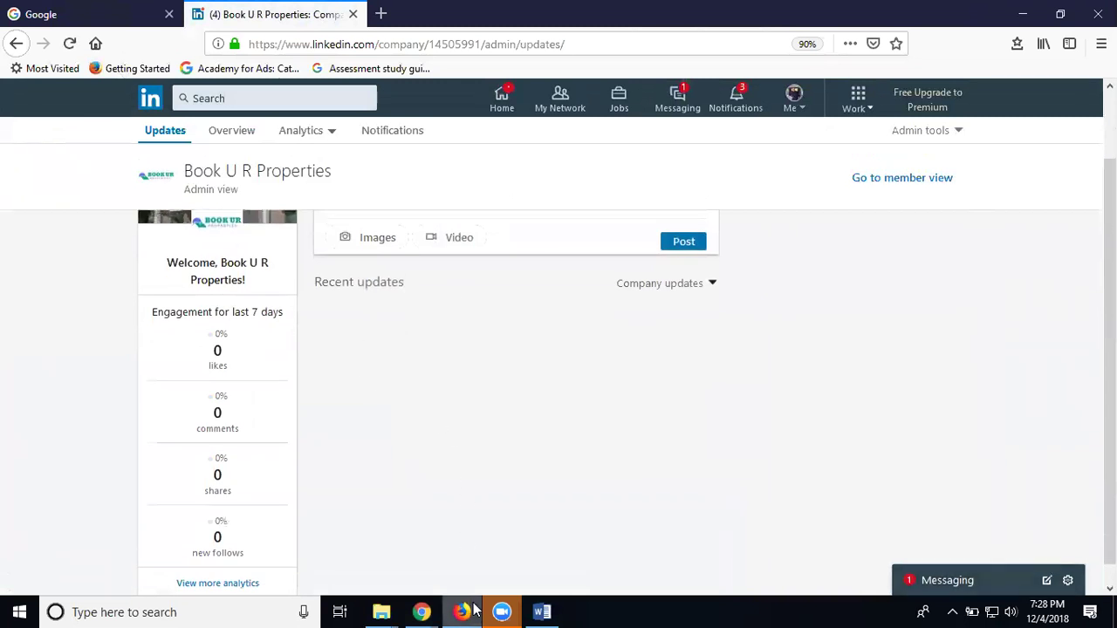
{"action": "mouse_move", "coordinate": [422, 612]}
{"action": "left_click", "coordinate": [481, 559]}
{"action": "scroll", "coordinate": [505, 502], "scroll_direction": "up", "scroll_amount": 1}
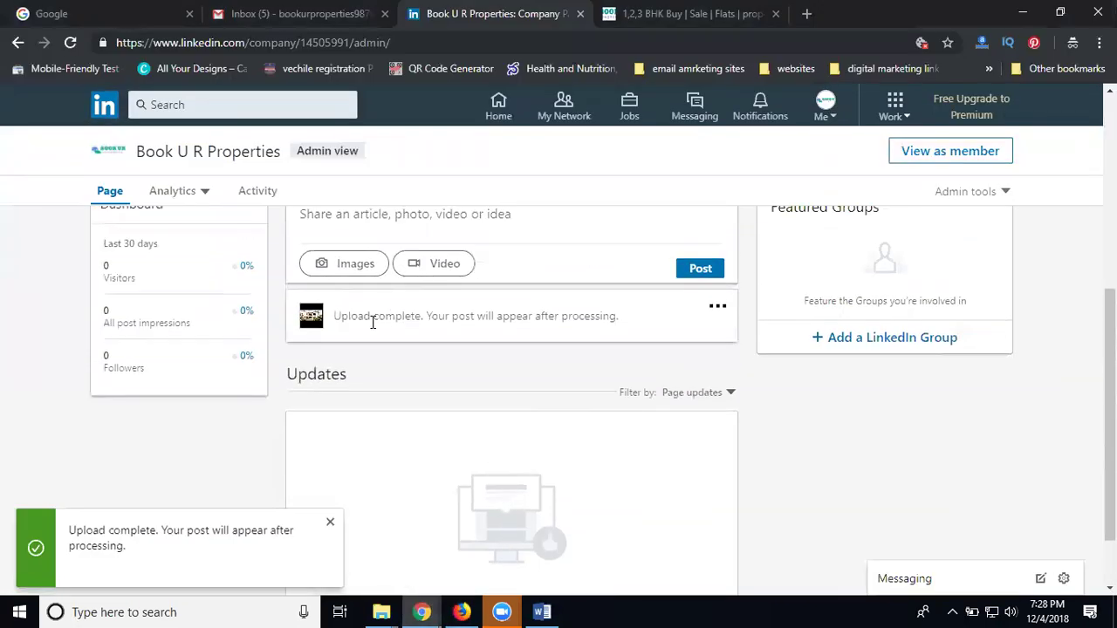